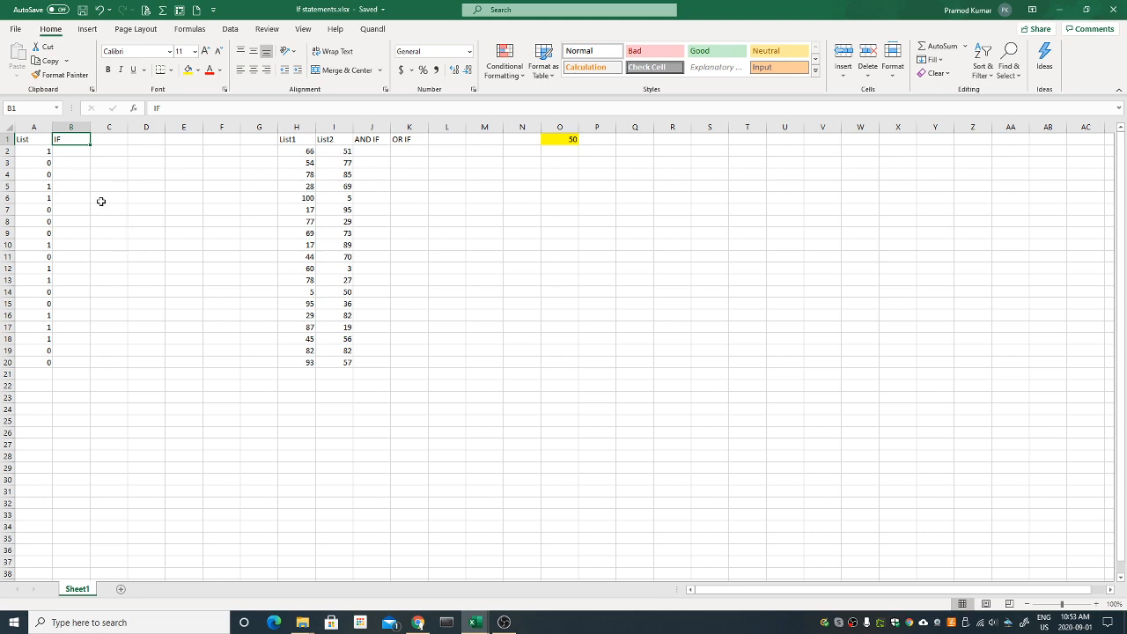
# Enter =IF(A2=1,"PASS","FAIL") in cell B2 to grade the first value of the List column
pyautogui.click(33, 153)
pyautogui.moveTo(34, 164); pyautogui.dragTo(19, 363)
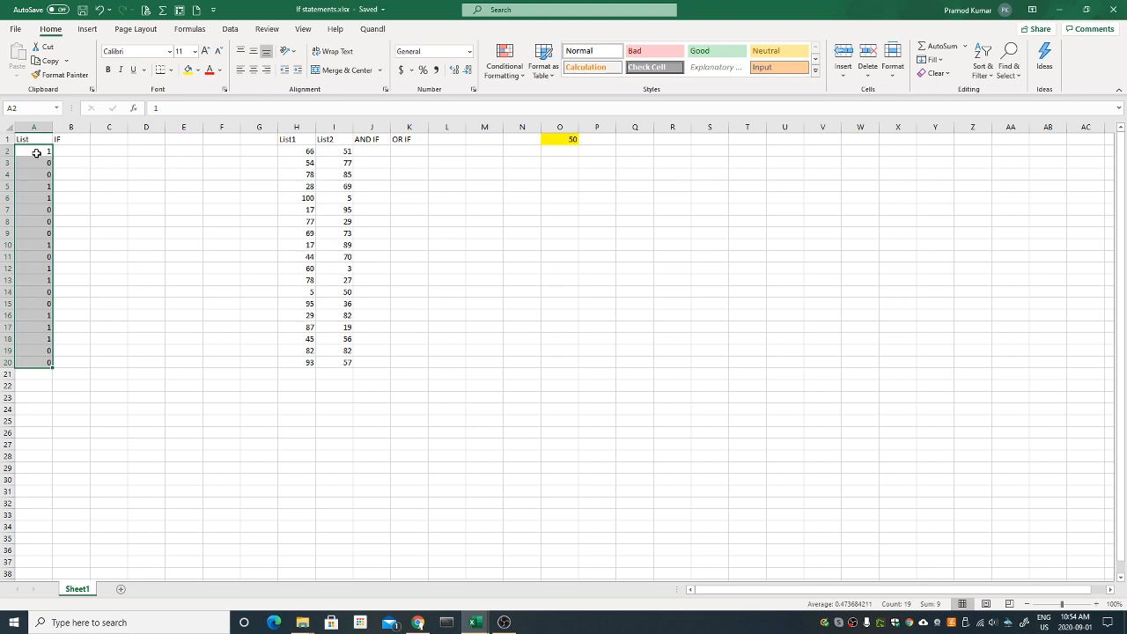
pyautogui.click(83, 152)
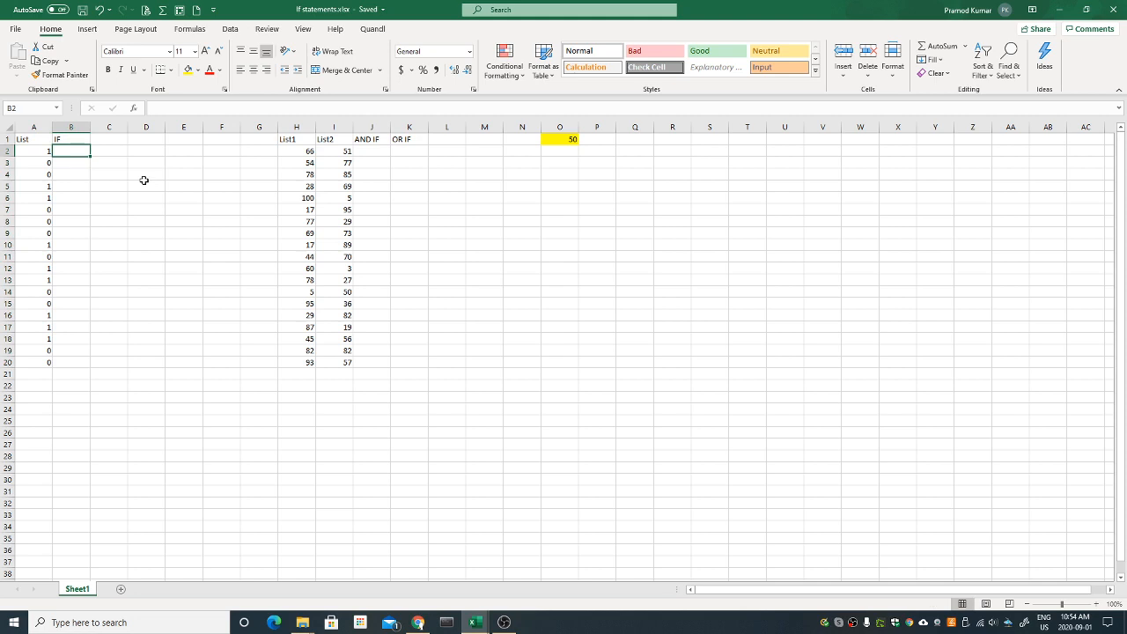
pyautogui.write('=if')
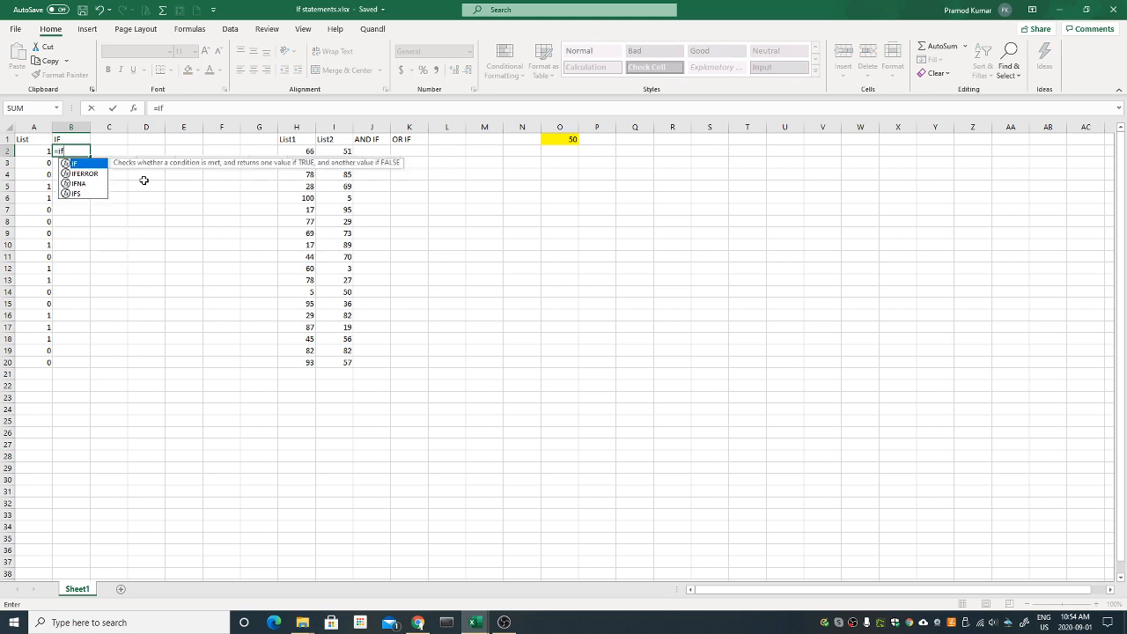
pyautogui.write('(')
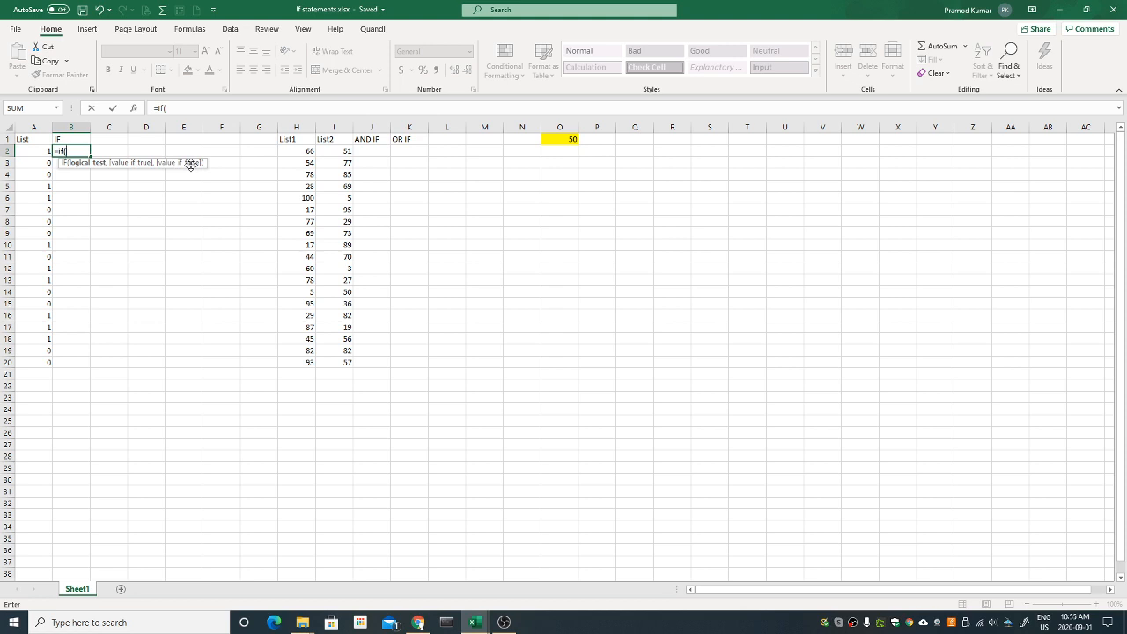
pyautogui.click(40, 151)
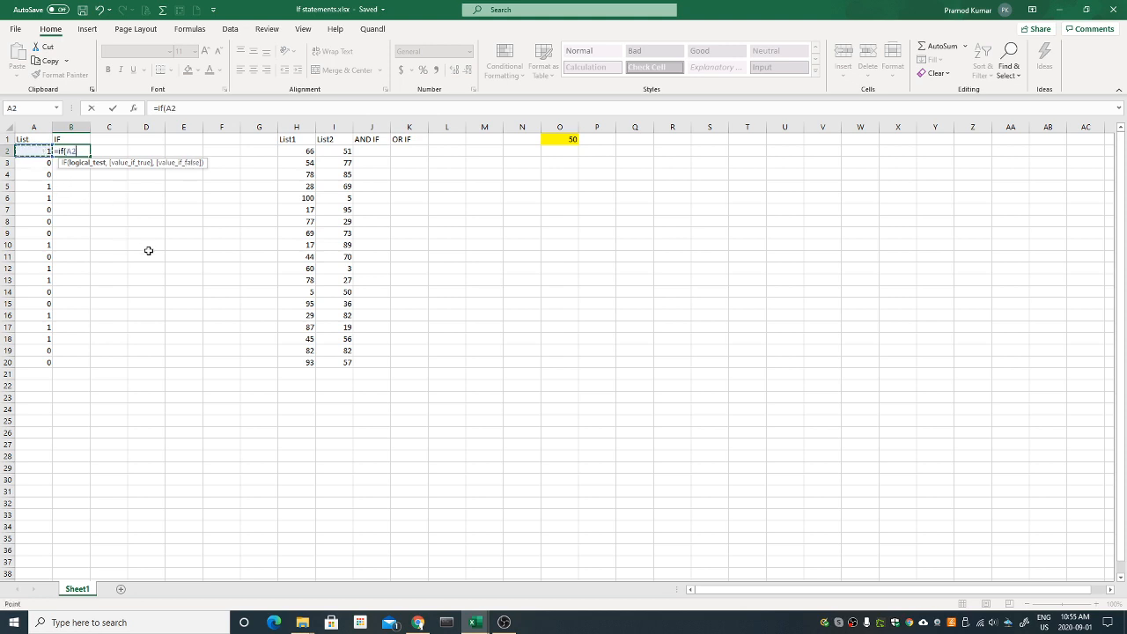
pyautogui.write('=1,')
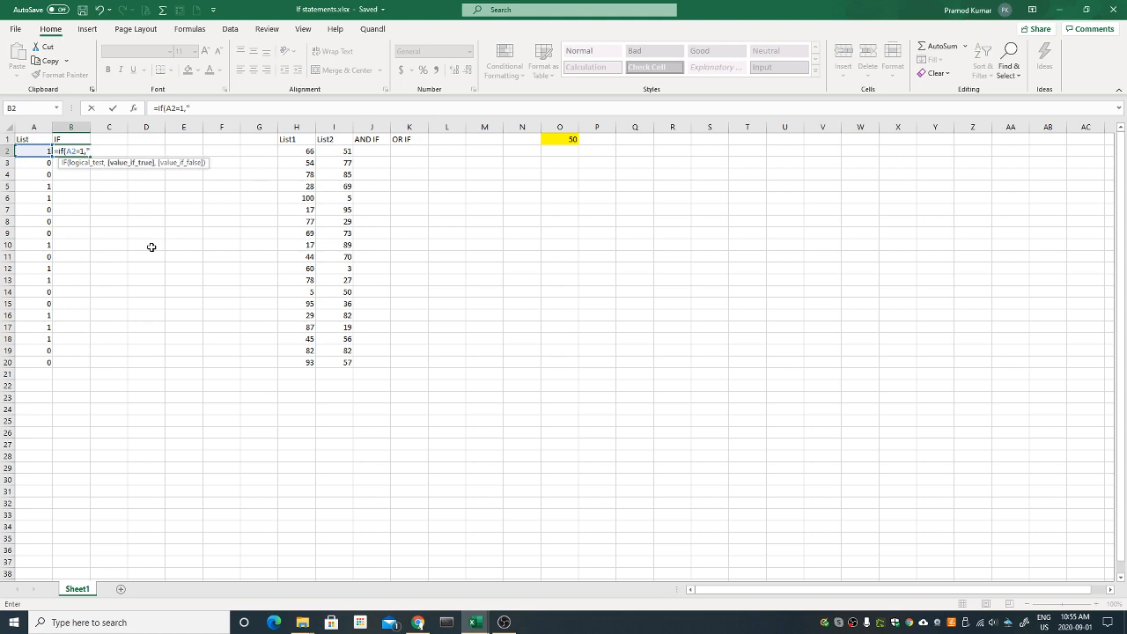
pyautogui.write('"PASS",')
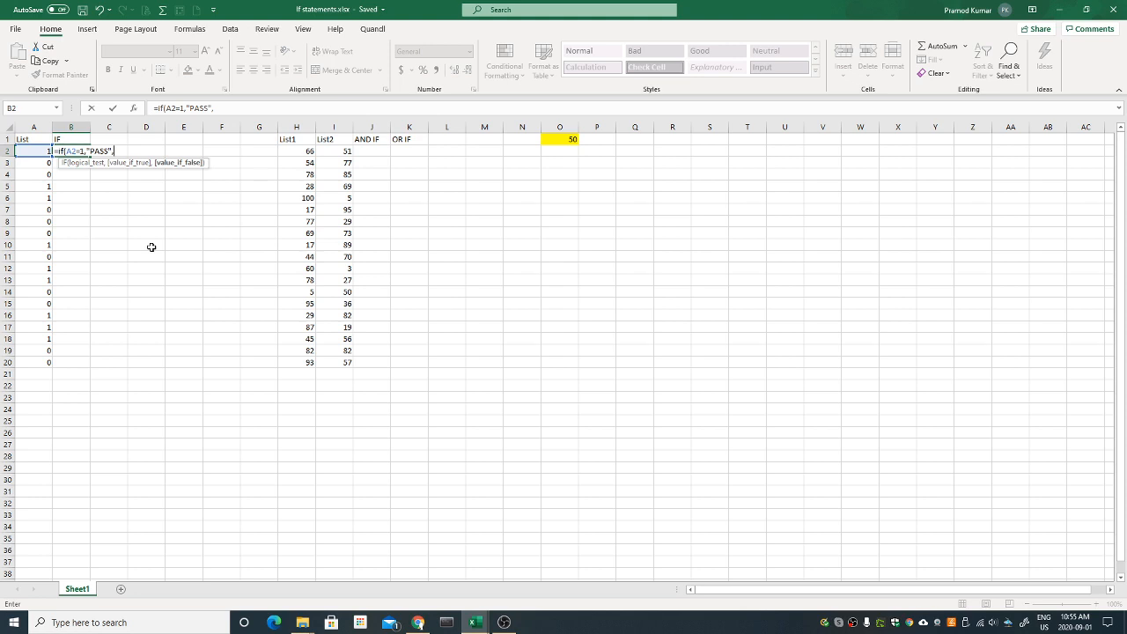
pyautogui.write('"FAIL")')
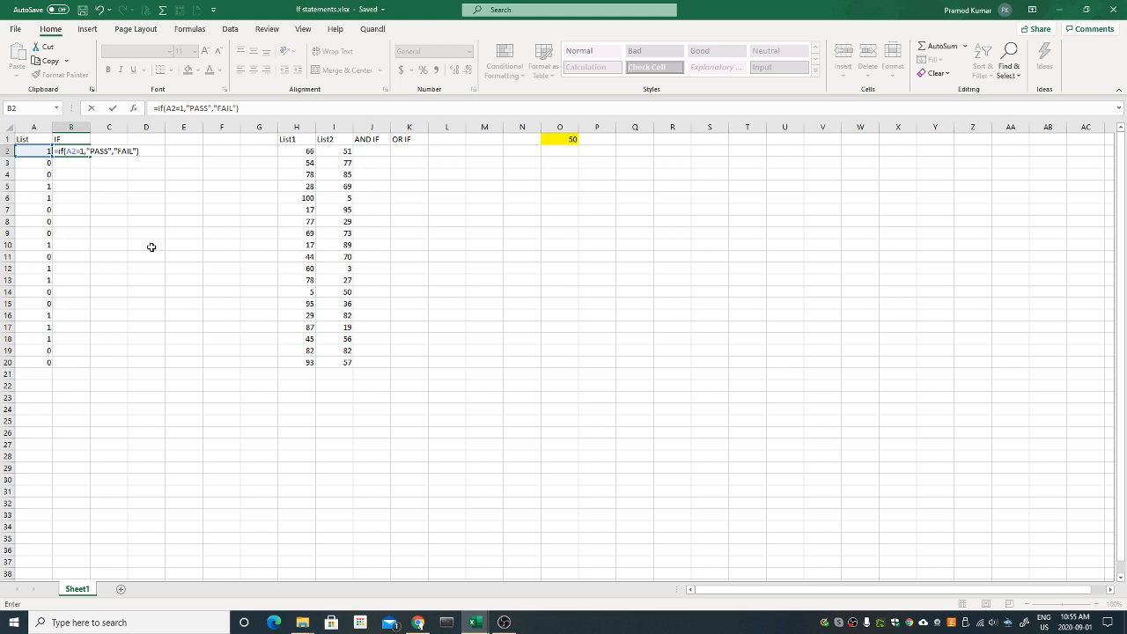
pyautogui.press('Return')
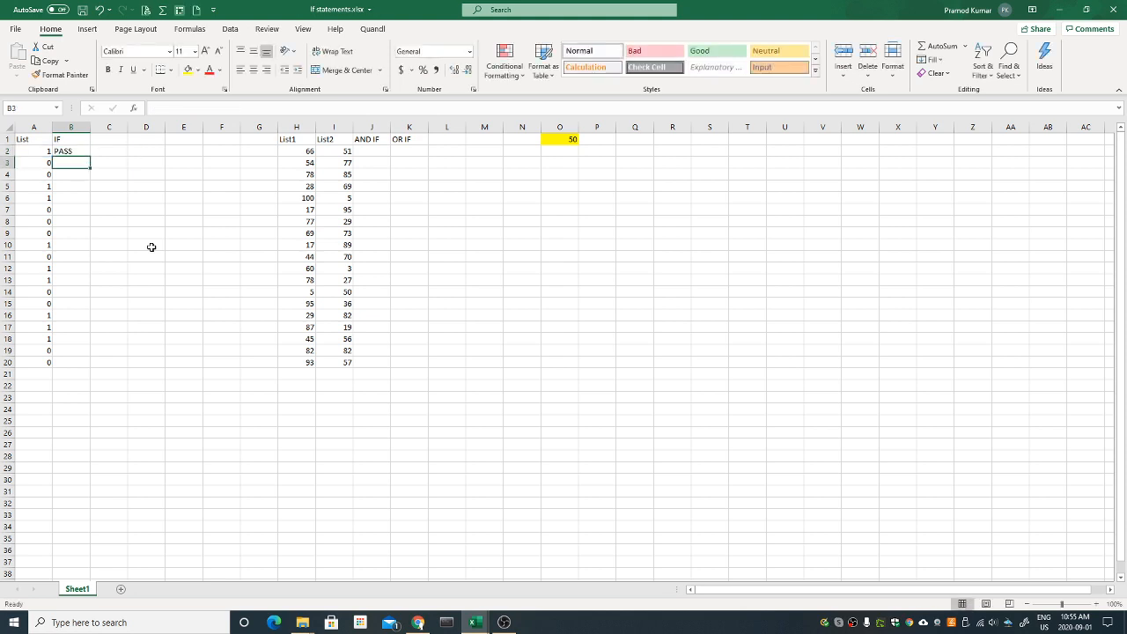
# Fill the B2 formula down to B20 and check the results against the values in column A
pyautogui.press('Up')
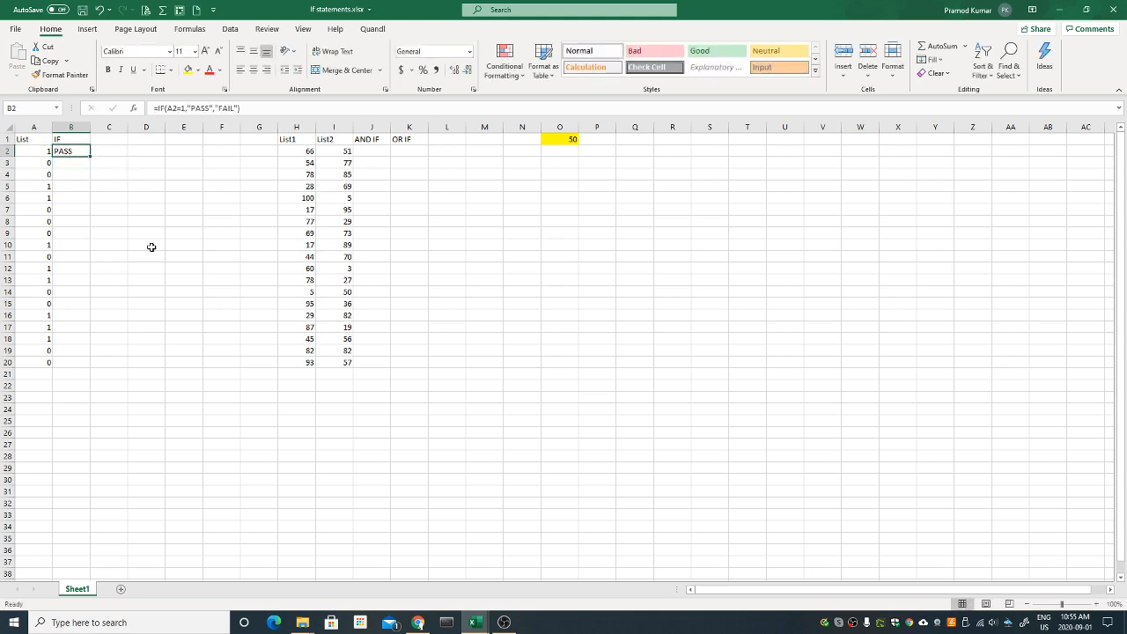
pyautogui.press('Left')
pyautogui.press('Right')
pyautogui.doubleClick(89, 155)
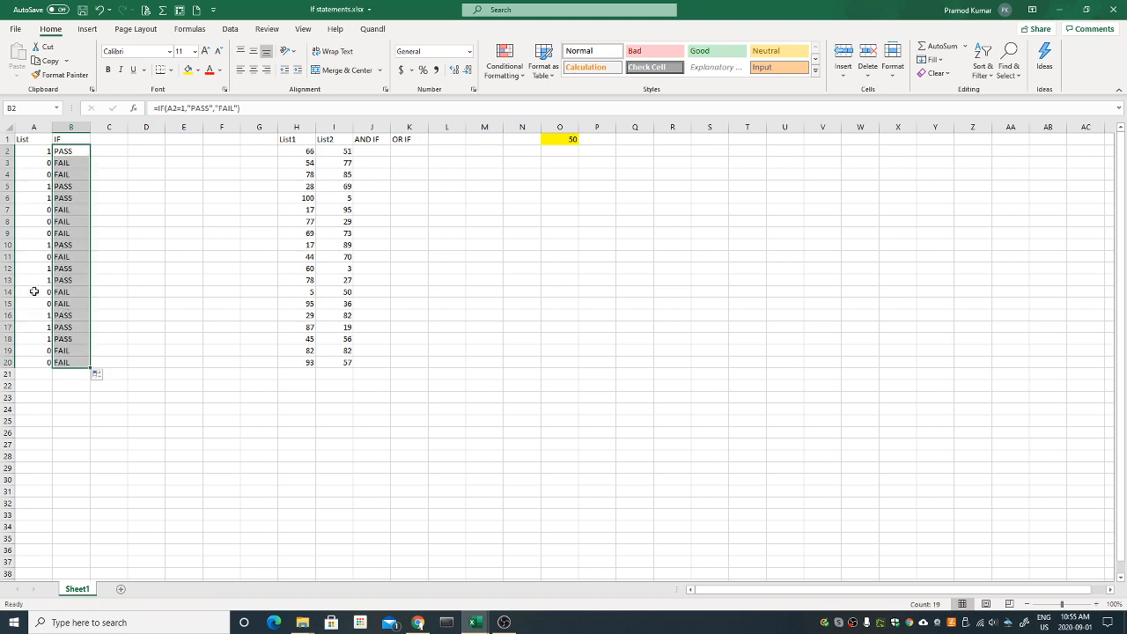
pyautogui.moveTo(32, 291); pyautogui.dragTo(64, 303)
pyautogui.moveTo(37, 349); pyautogui.dragTo(54, 358)
pyautogui.moveTo(44, 314); pyautogui.dragTo(76, 340)
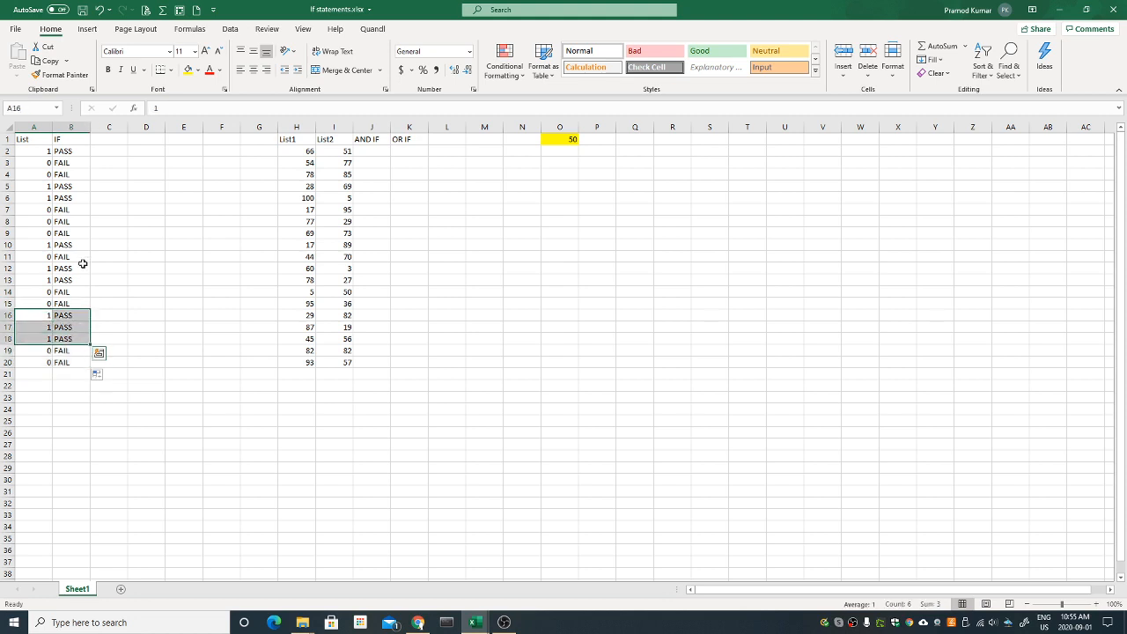
# Change the header in cell B1 to "IF (=)"
pyautogui.click(76, 173)
pyautogui.click(70, 139)
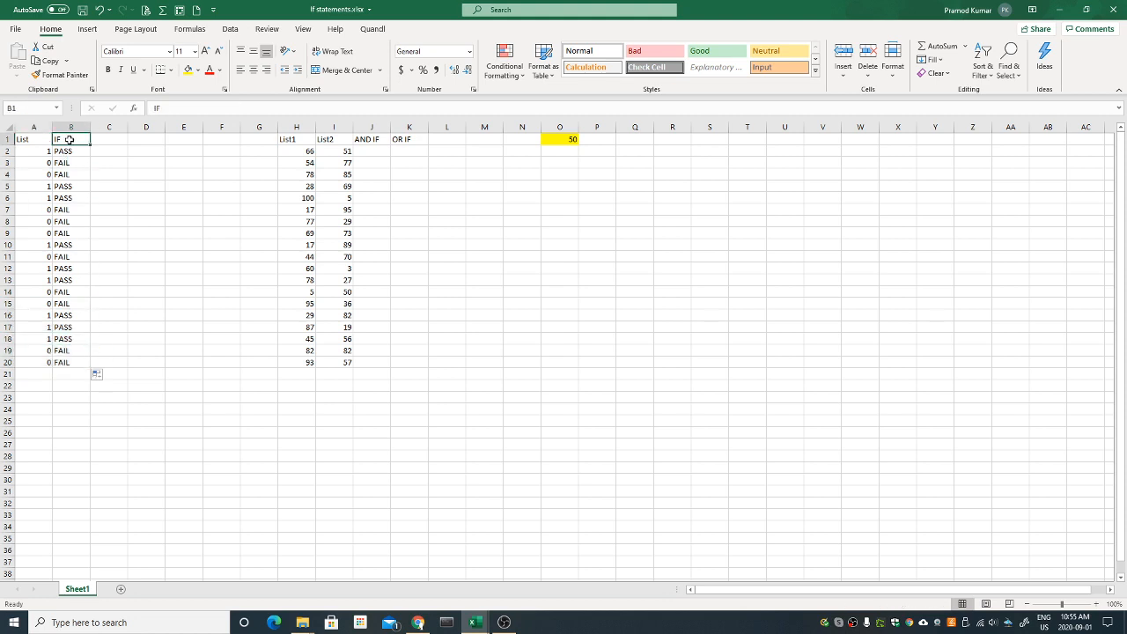
pyautogui.doubleClick(69, 139)
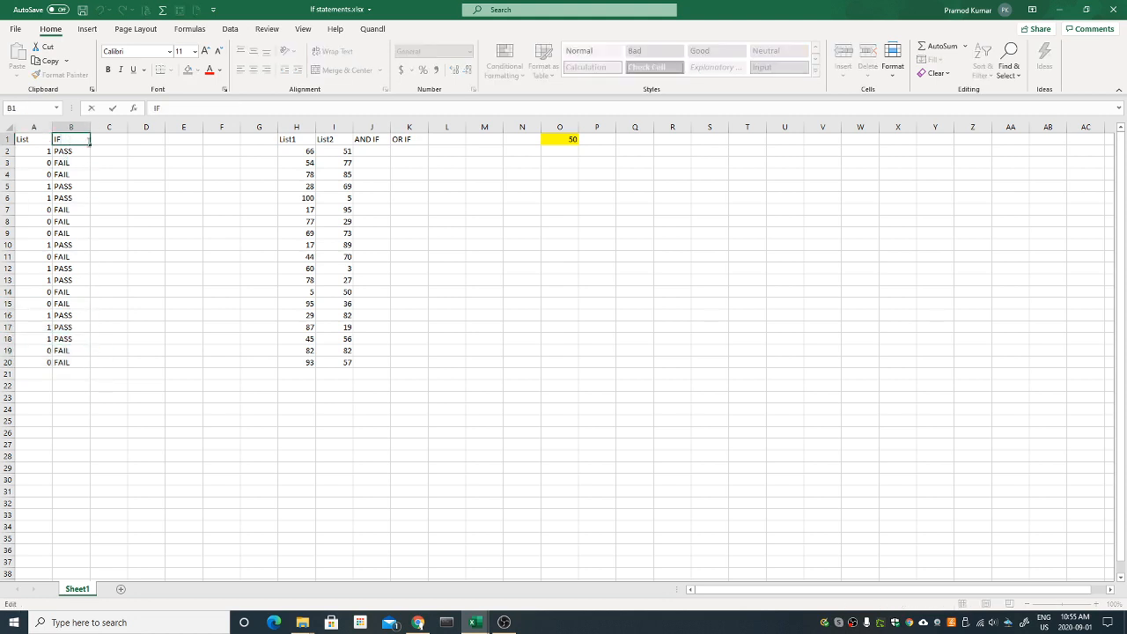
pyautogui.write('(=)')
pyautogui.press('Return')
pyautogui.press('Up')
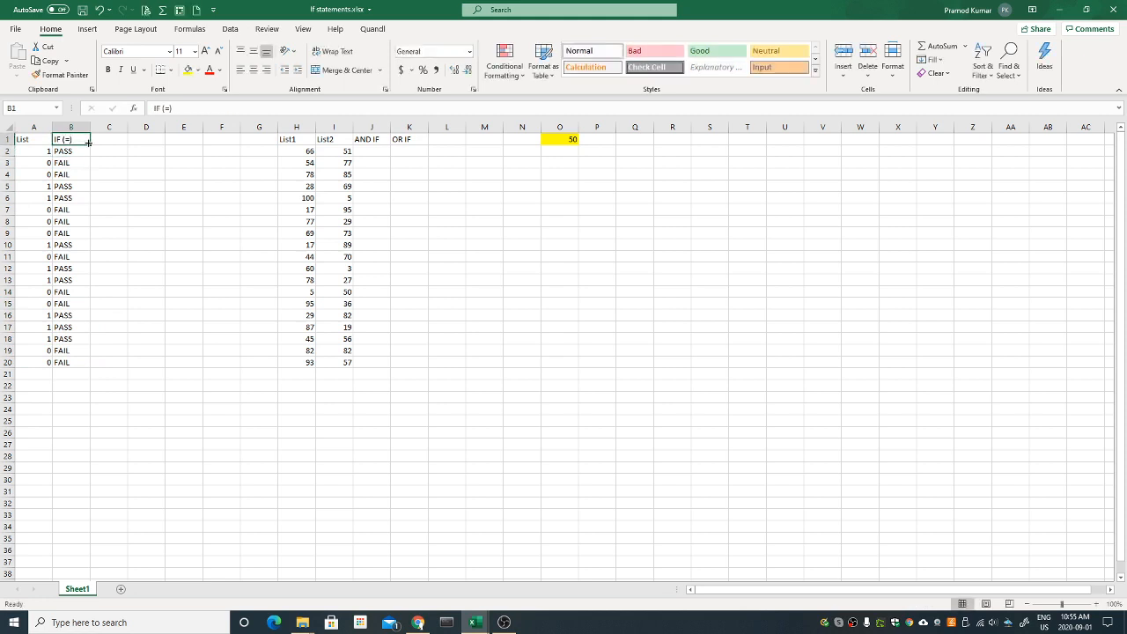
# Add the header "IF" in cell C1
pyautogui.press('Right')
pyautogui.write('IF')
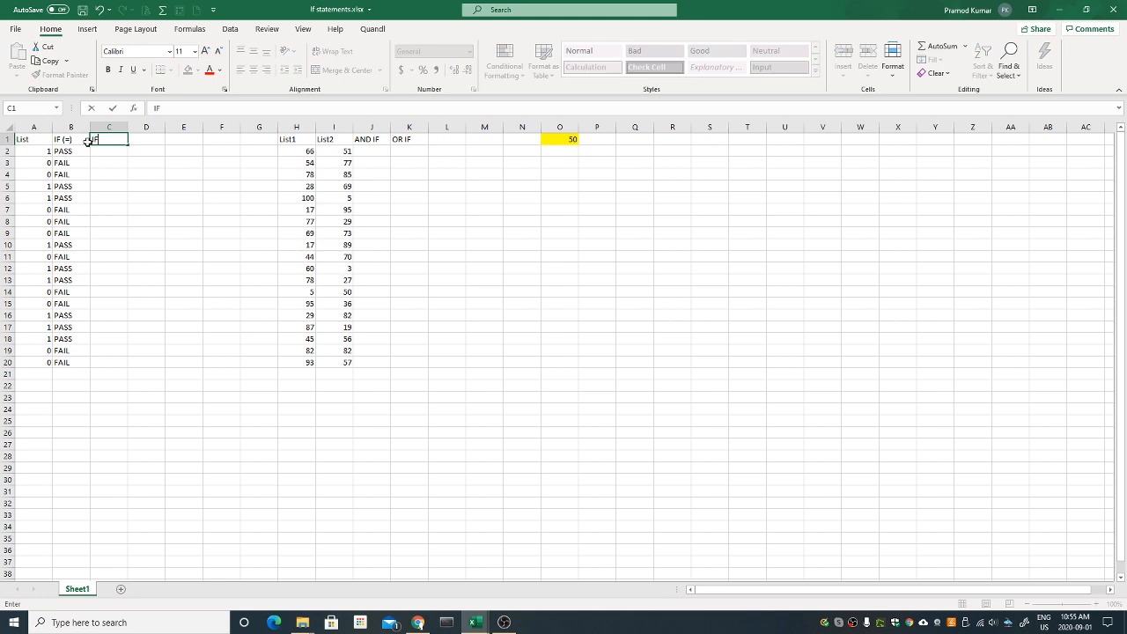
pyautogui.press('Return')
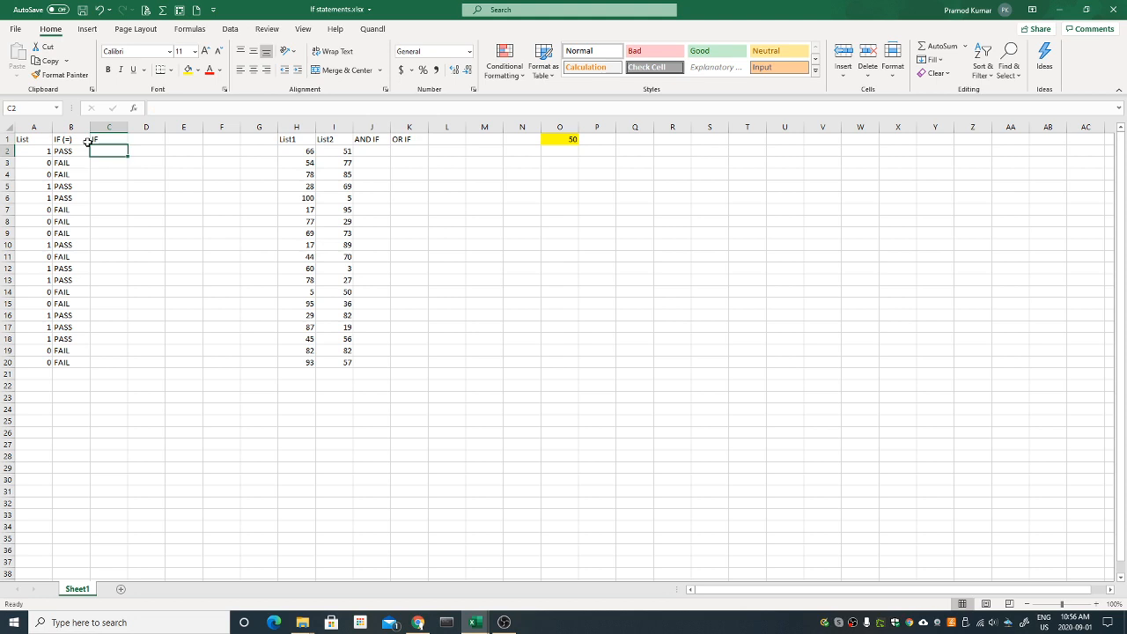
# Enter =IF(A2>.5,"PASS","FAIL") in cell C2 to test the first List value with a greater-than condition
pyautogui.write('=')
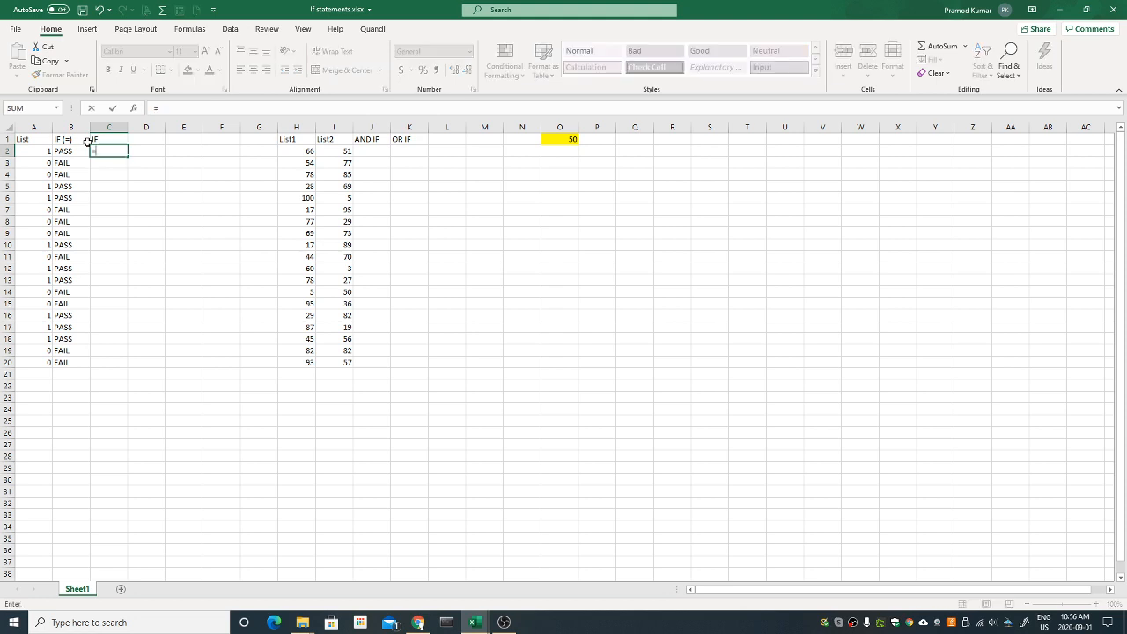
pyautogui.write('IF')
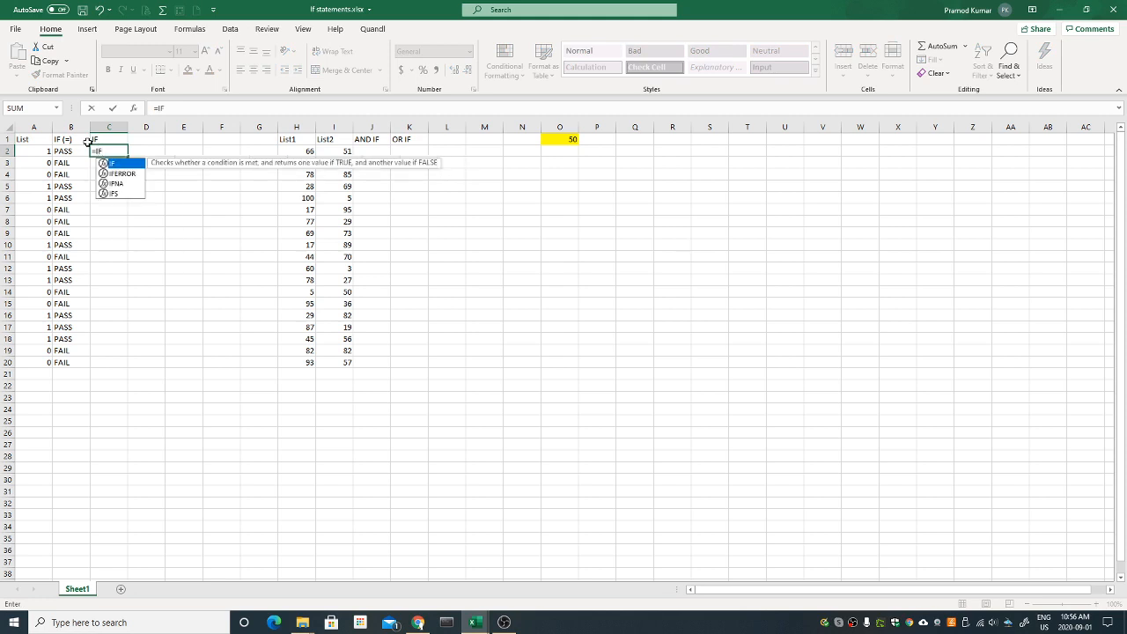
pyautogui.write('(')
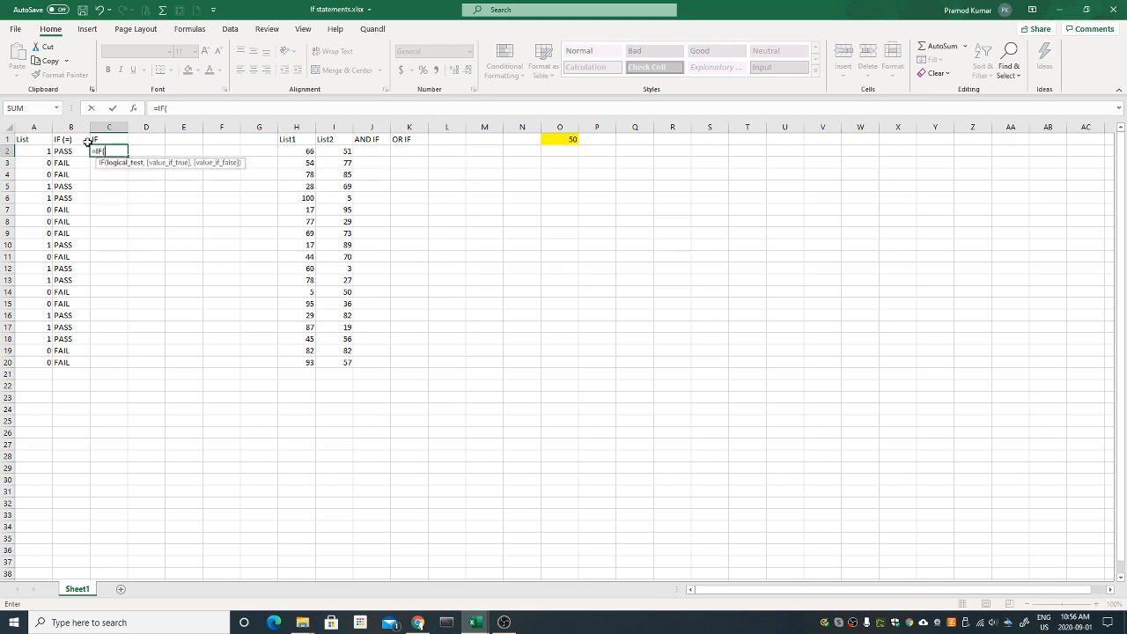
pyautogui.click(29, 152)
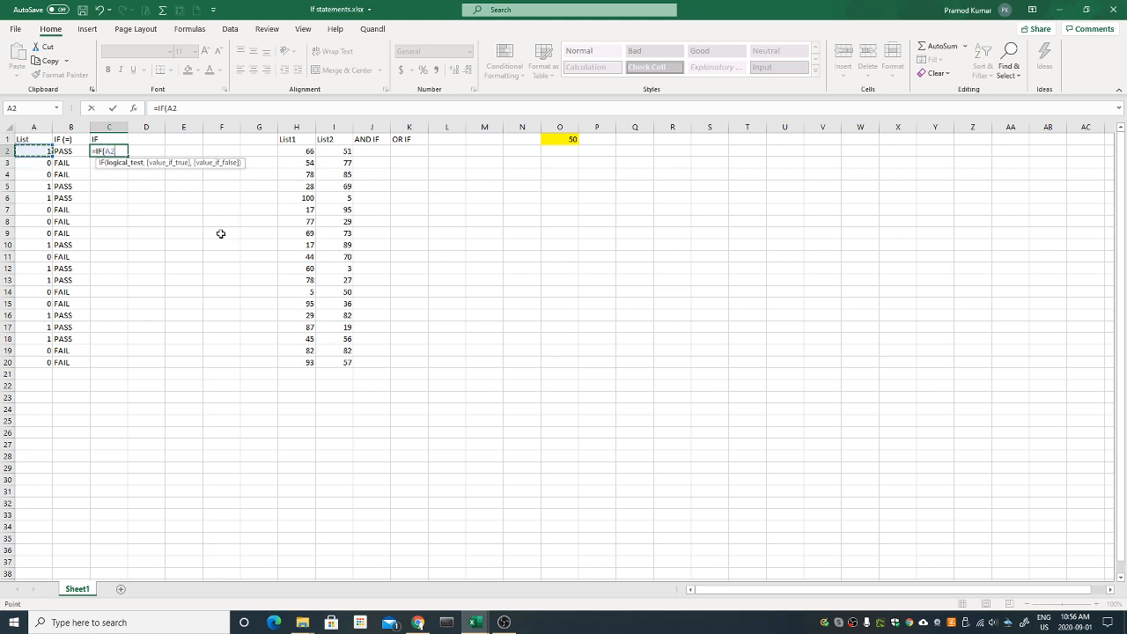
pyautogui.write('>.5')
pyautogui.write(',')
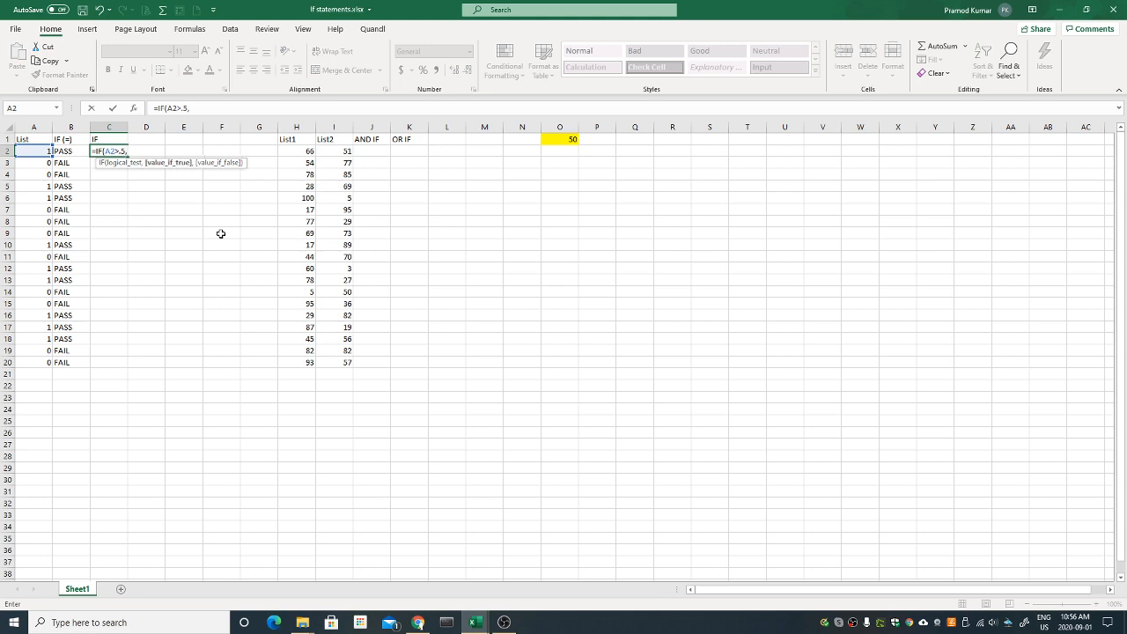
pyautogui.write('"PASS","FAIL')
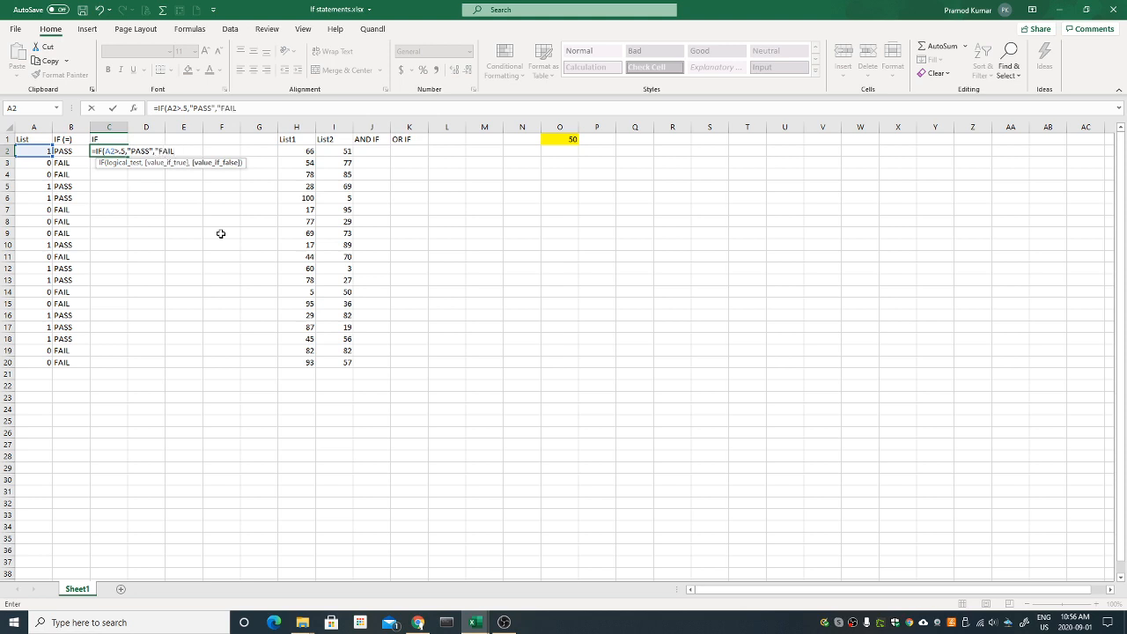
pyautogui.write('")')
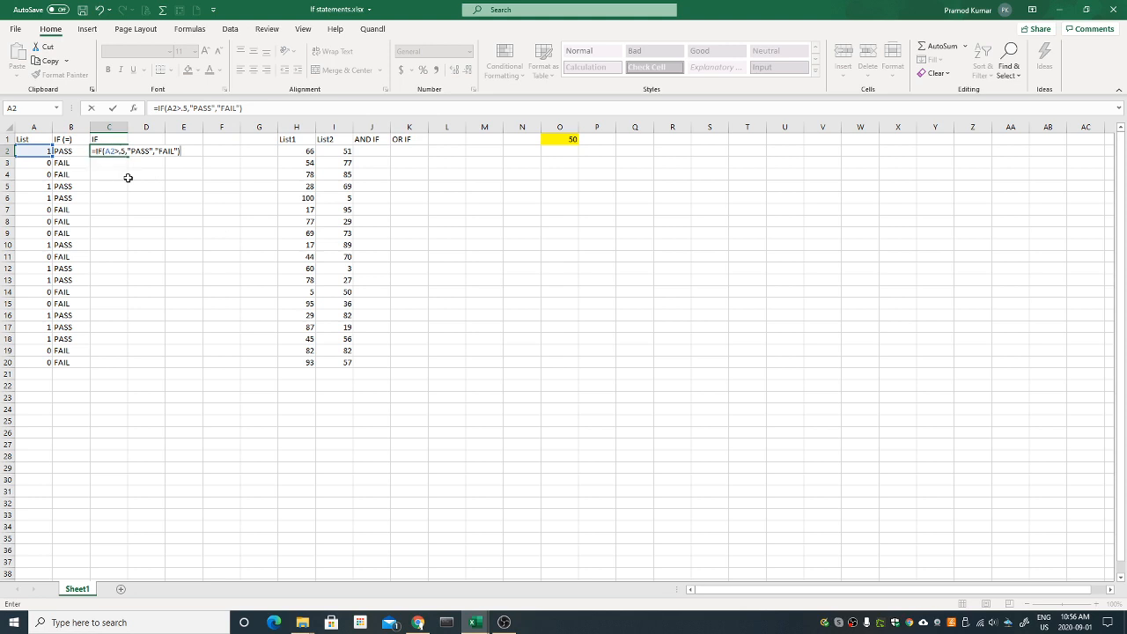
pyautogui.press('Return')
# Fill the C2 formula down to C20 and compare it with the formula in B2
pyautogui.press('Up')
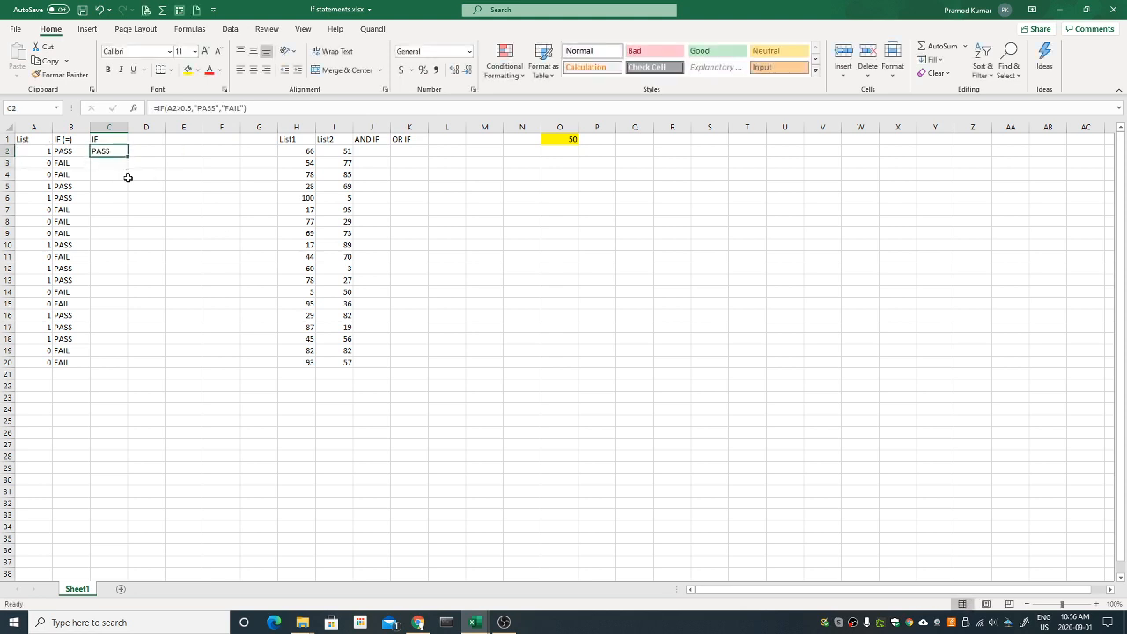
pyautogui.doubleClick(127, 157)
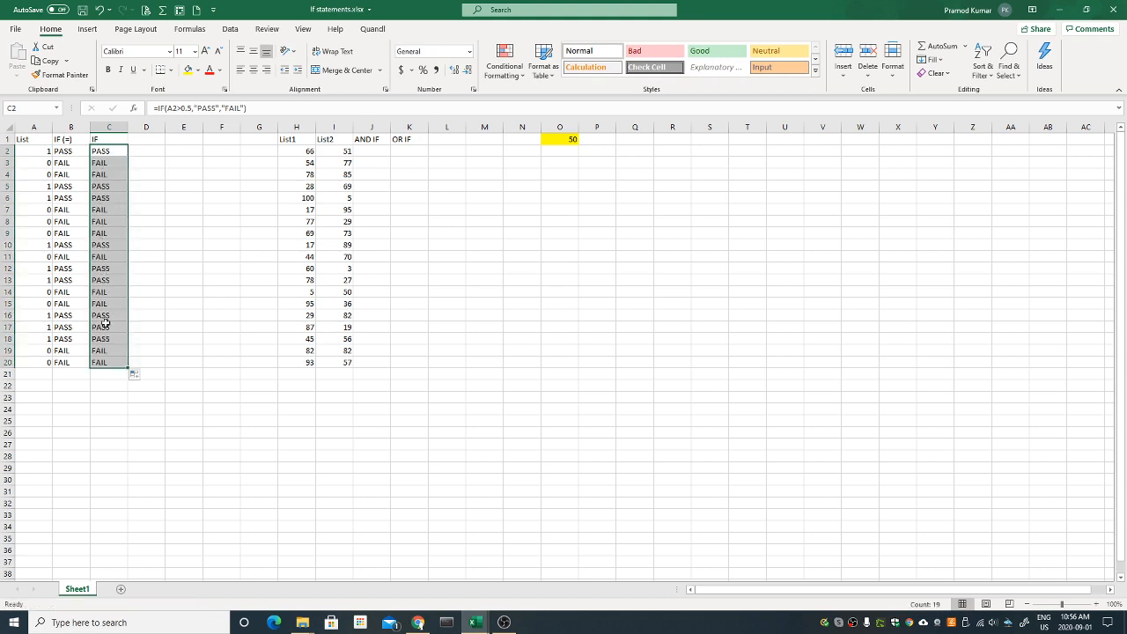
pyautogui.click(67, 151)
pyautogui.click(73, 140)
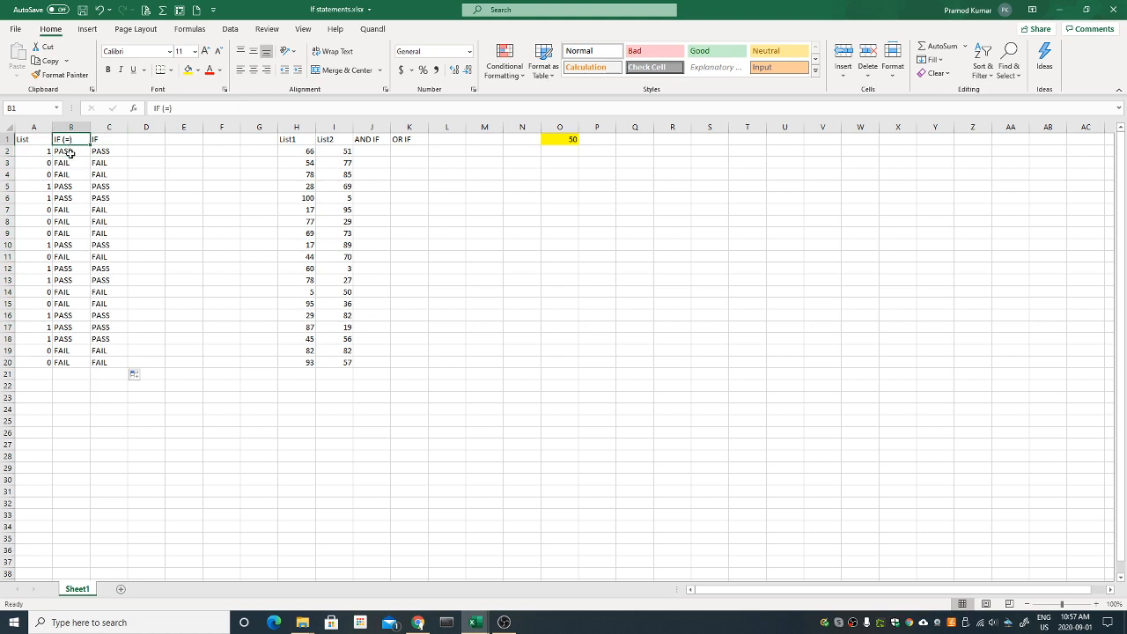
pyautogui.click(71, 154)
pyautogui.click(104, 154)
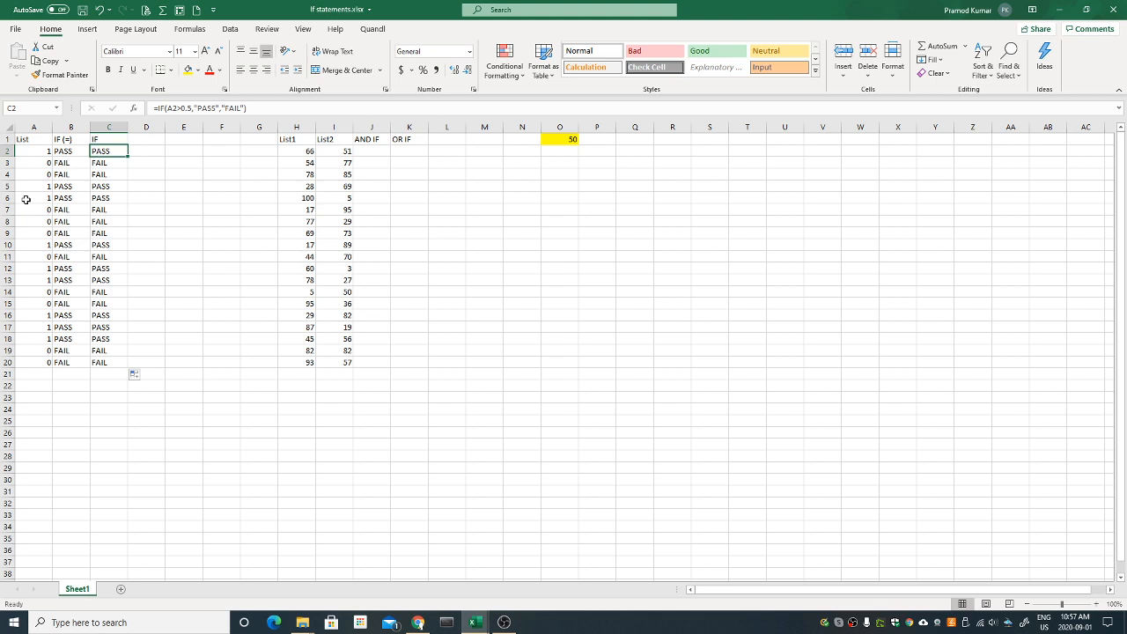
# Examine the List1 and List2 values in columns H and I alongside the highlighted threshold in O1 for the AND IF test
pyautogui.moveTo(37, 152); pyautogui.dragTo(35, 361)
pyautogui.moveTo(304, 151); pyautogui.dragTo(299, 361)
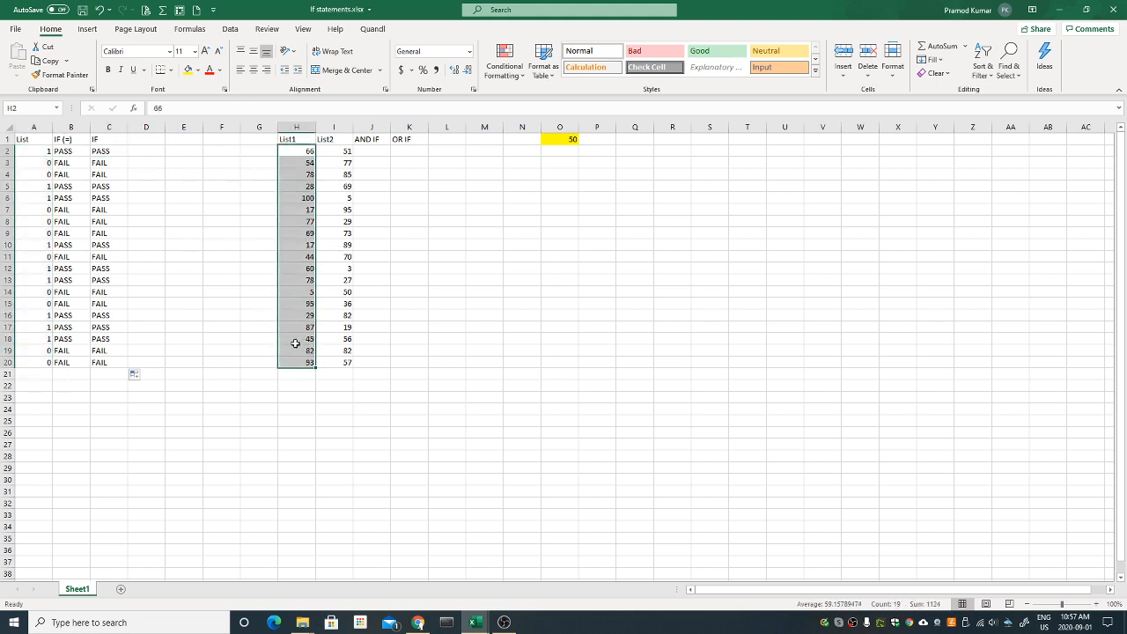
pyautogui.moveTo(345, 153); pyautogui.dragTo(346, 362)
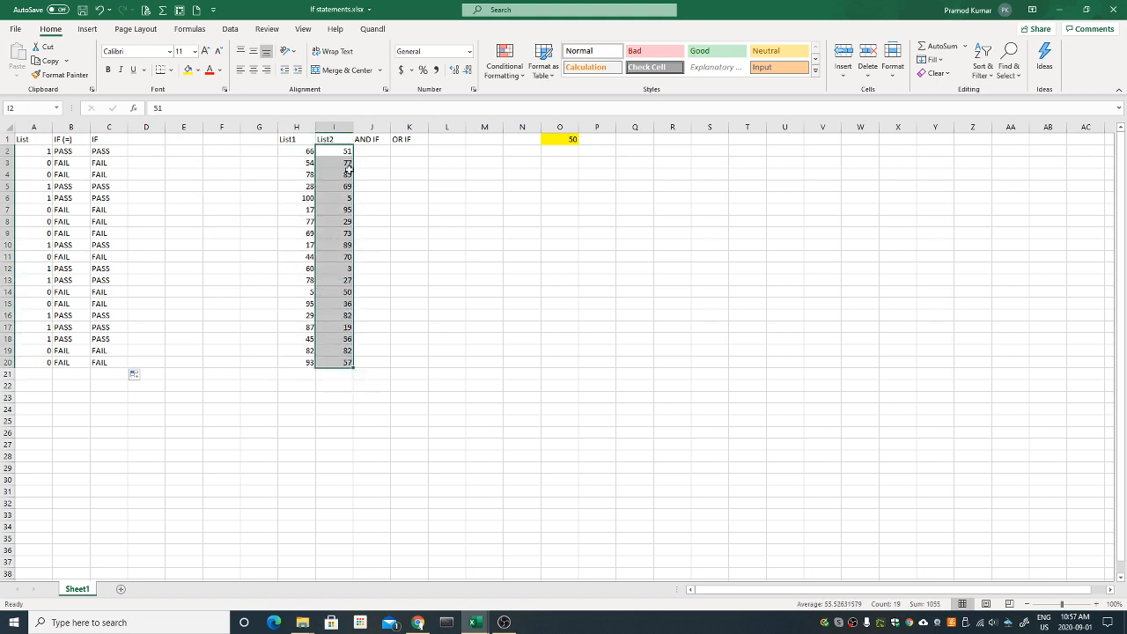
pyautogui.click(372, 151)
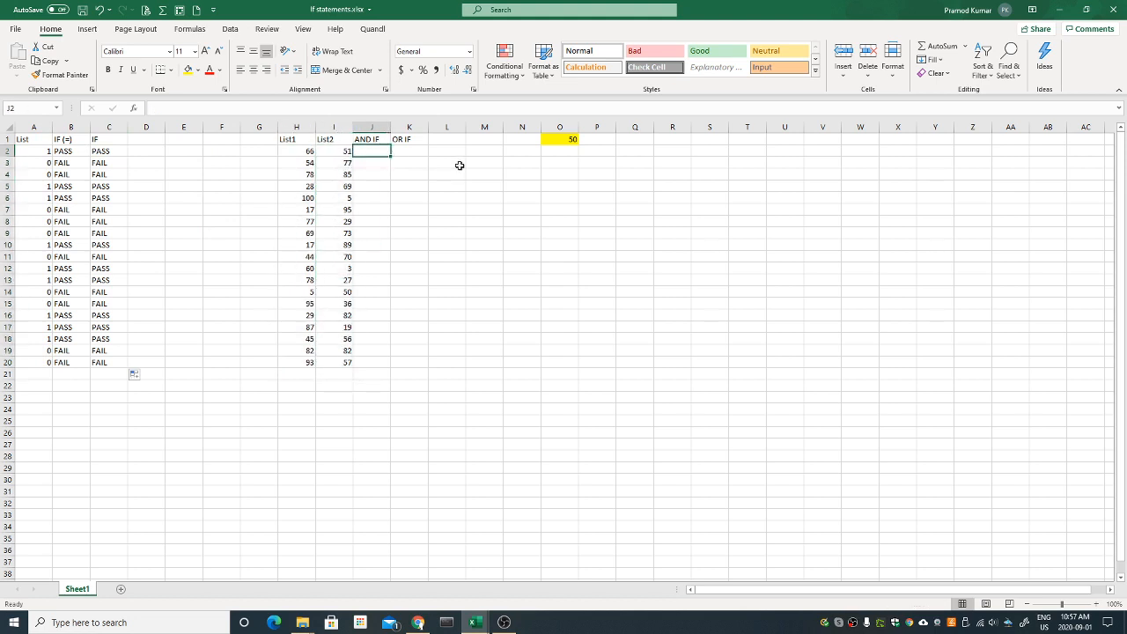
pyautogui.click(299, 152)
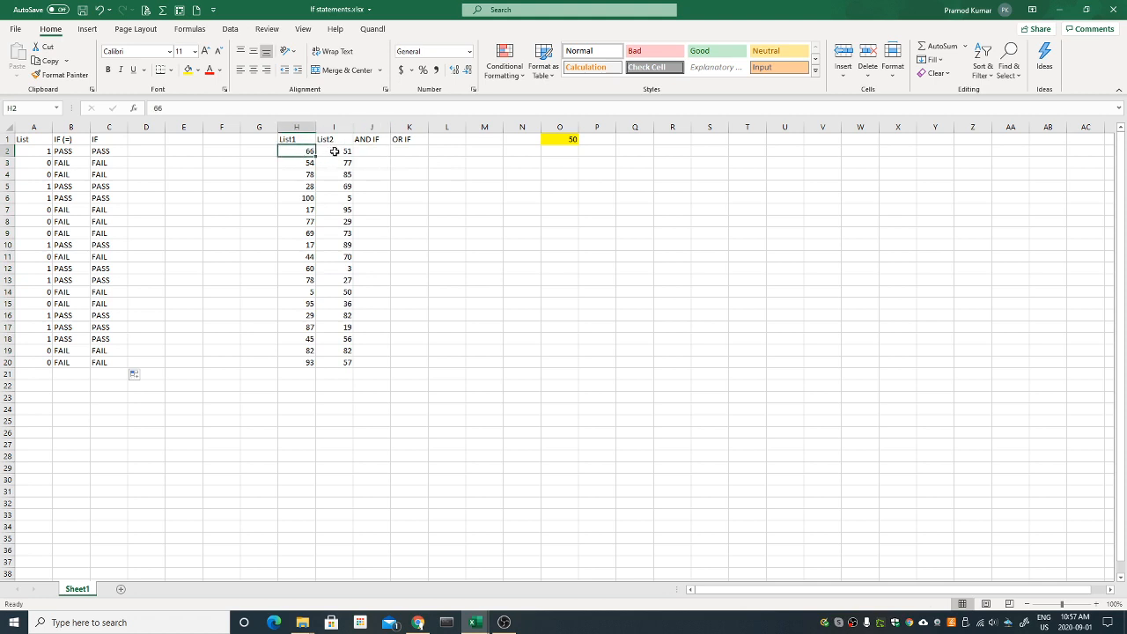
pyautogui.click(304, 186)
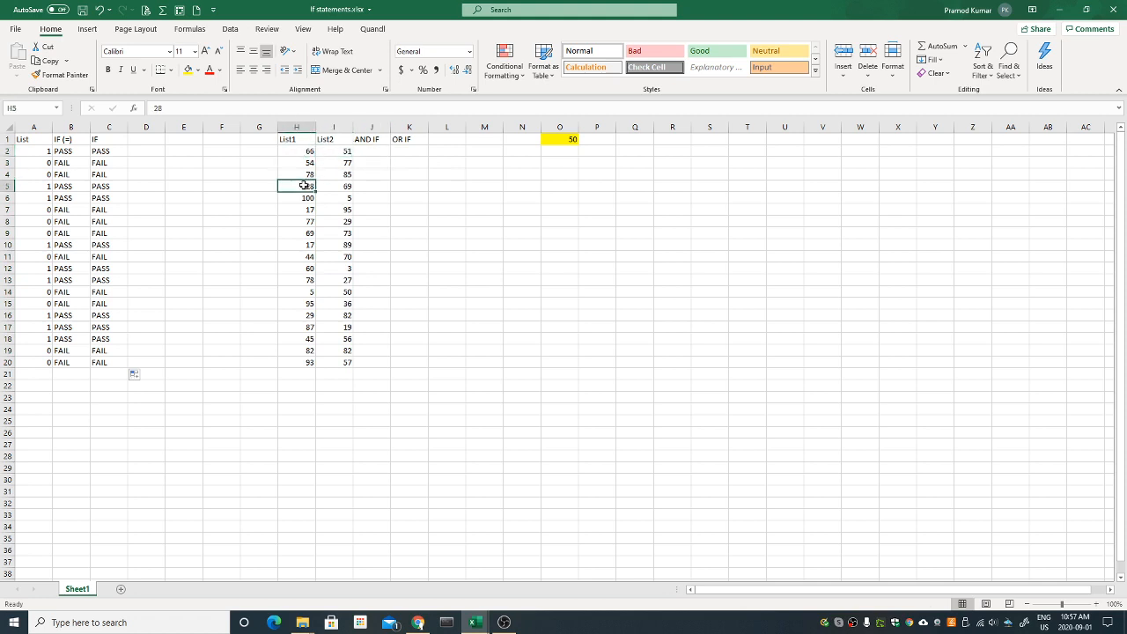
pyautogui.press('Down')
pyautogui.press('Down')
pyautogui.press('Down')
pyautogui.press('Down')
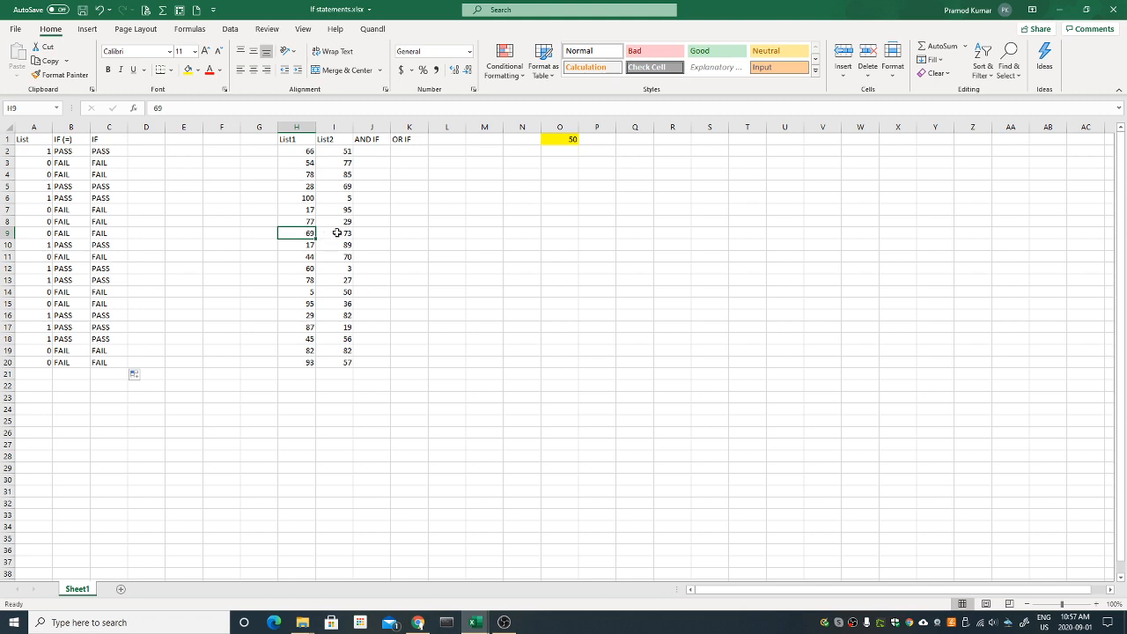
pyautogui.click(337, 233)
pyautogui.click(309, 277)
pyautogui.click(349, 279)
pyautogui.click(564, 142)
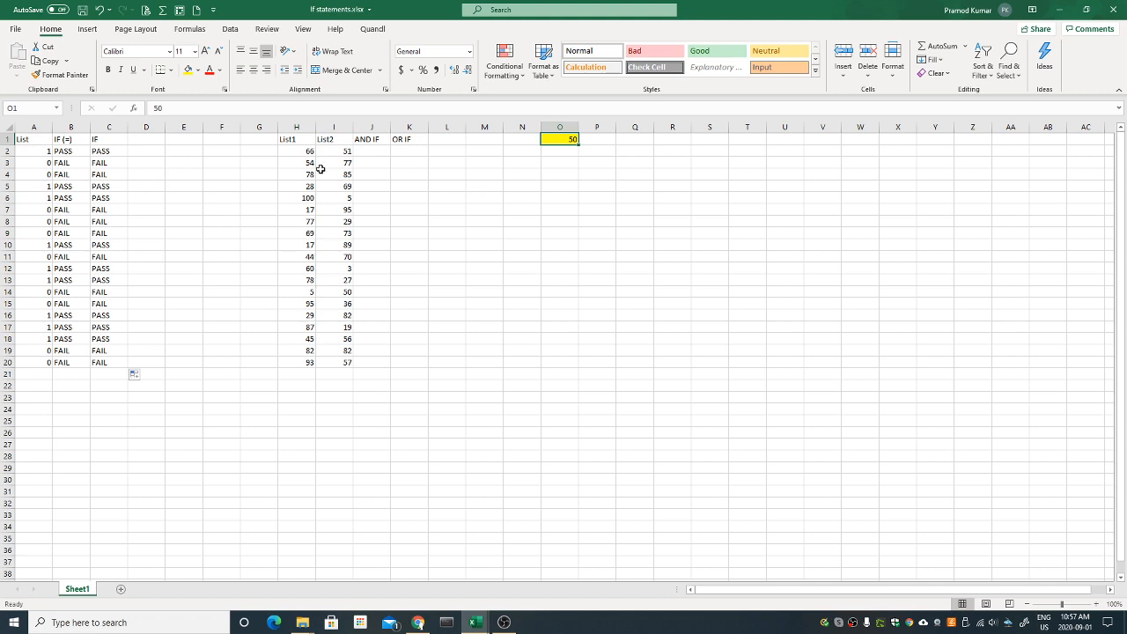
# Check the row 14 list values and begin the formula =IF(AND( in cell J2 under the AND IF header
pyautogui.click(344, 293)
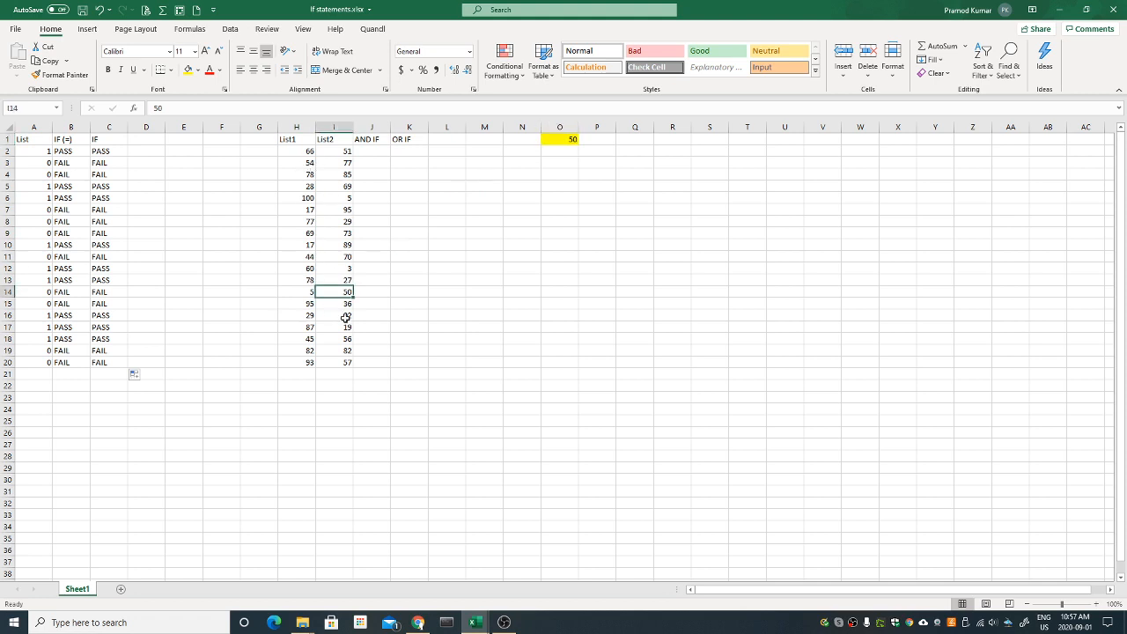
pyautogui.click(301, 293)
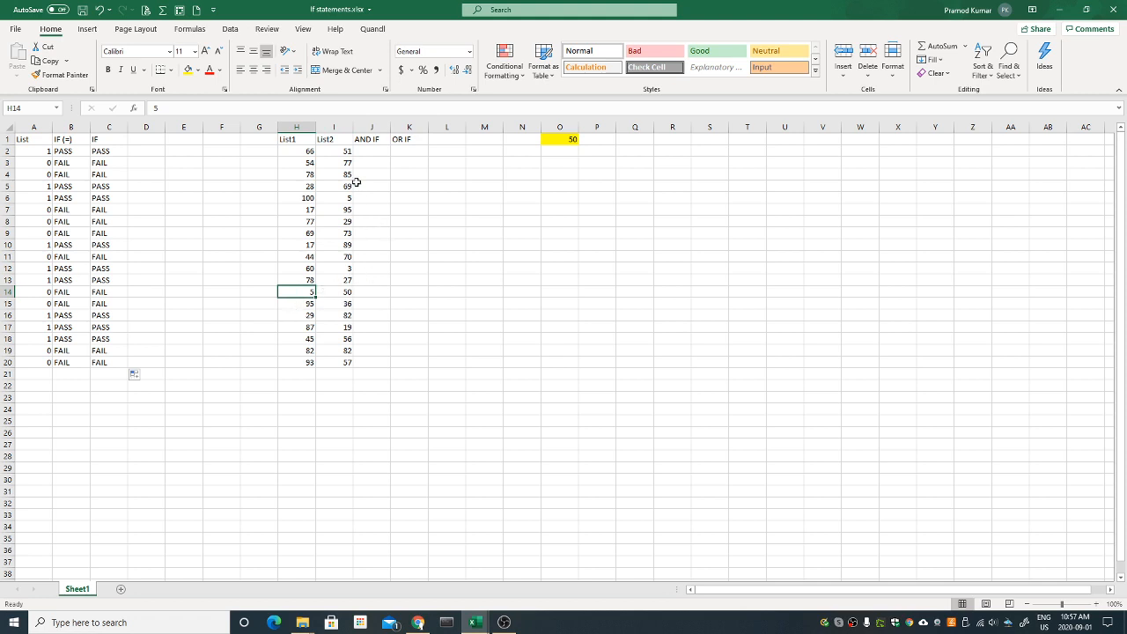
pyautogui.click(374, 148)
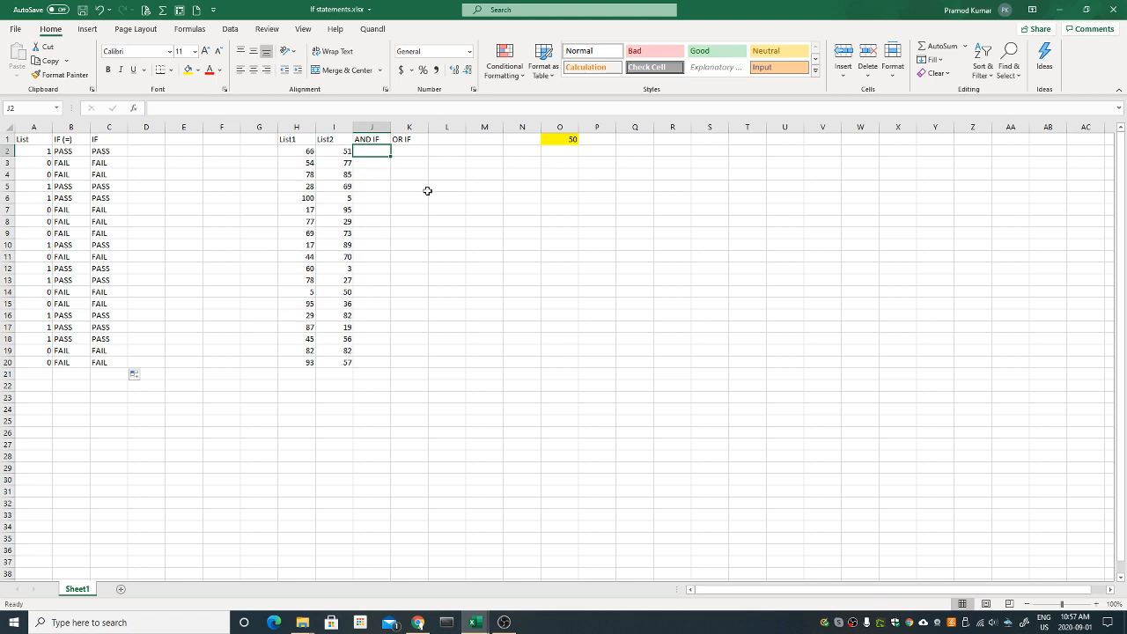
pyautogui.write('=')
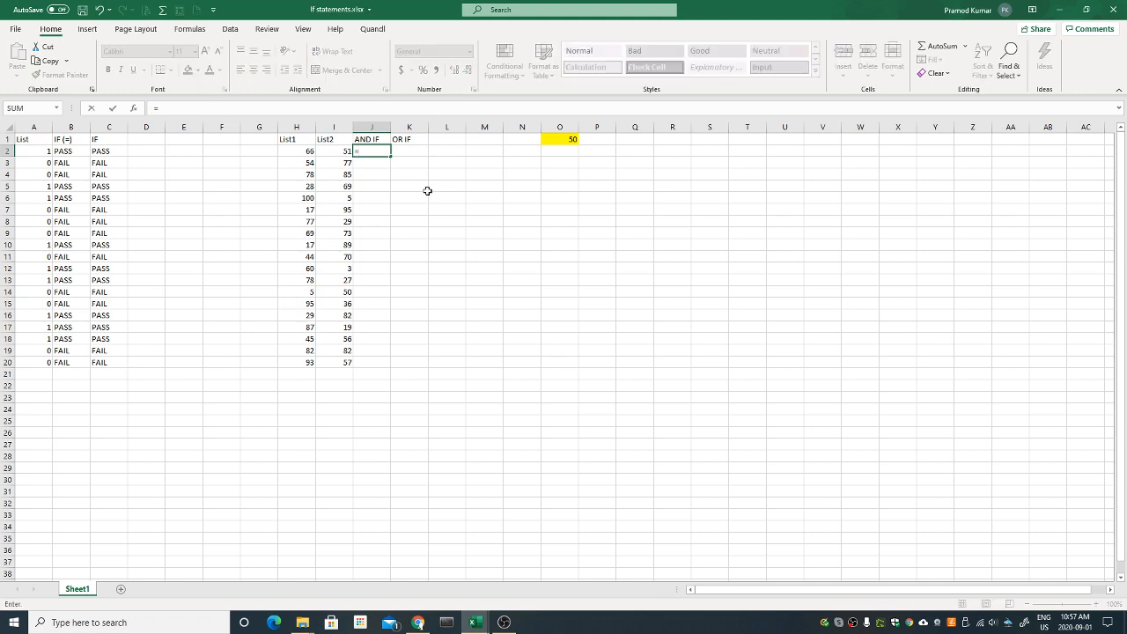
pyautogui.write('IF')
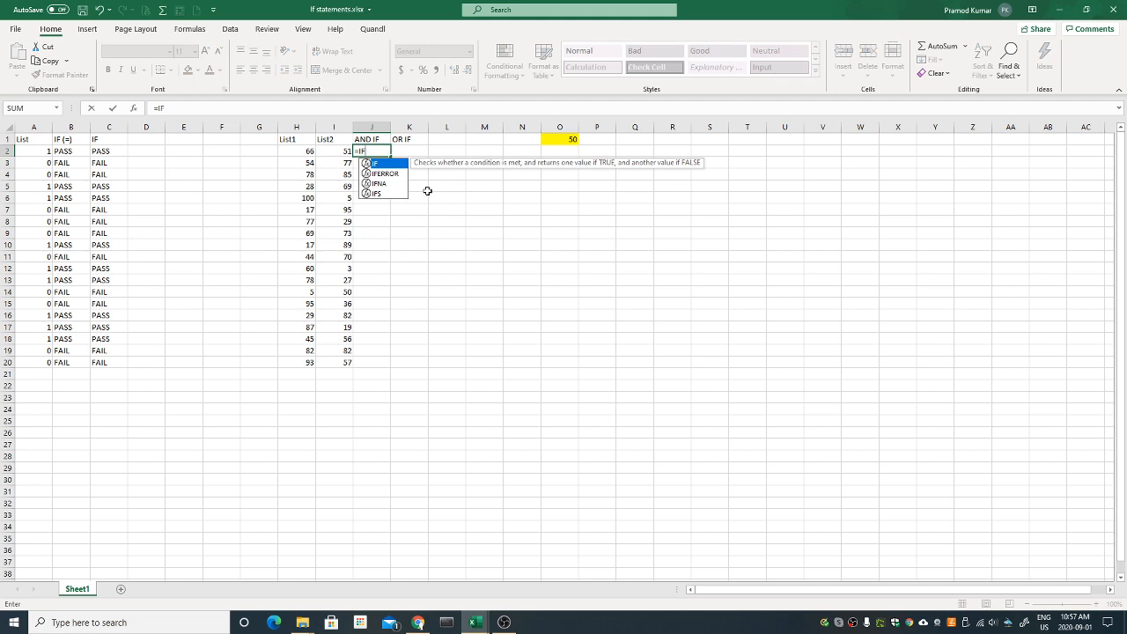
pyautogui.write('(')
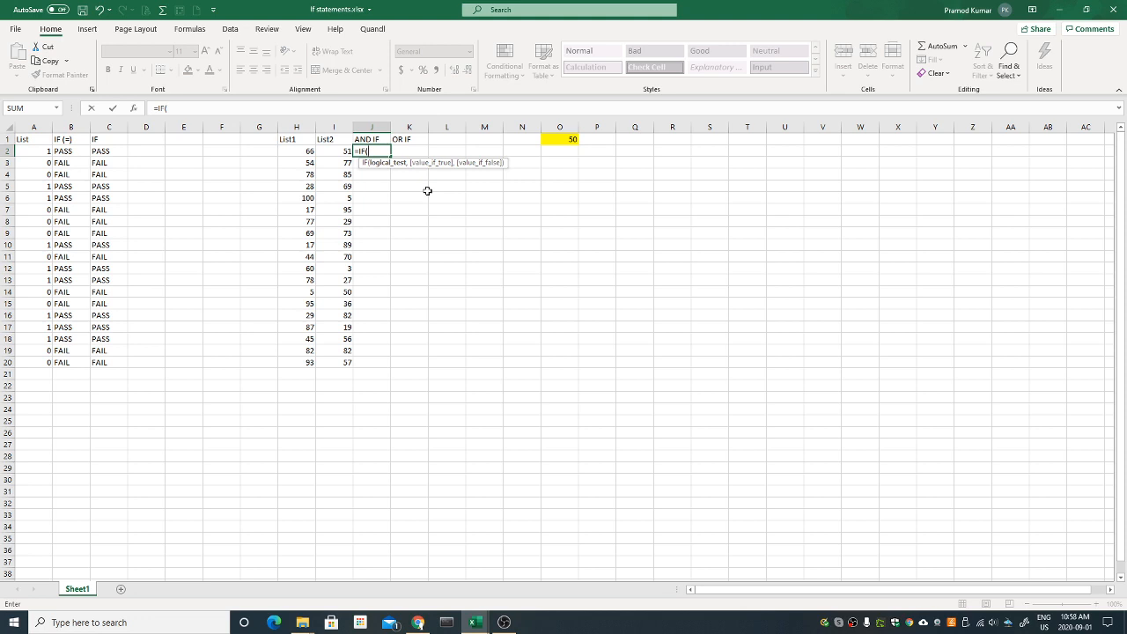
pyautogui.write('AND')
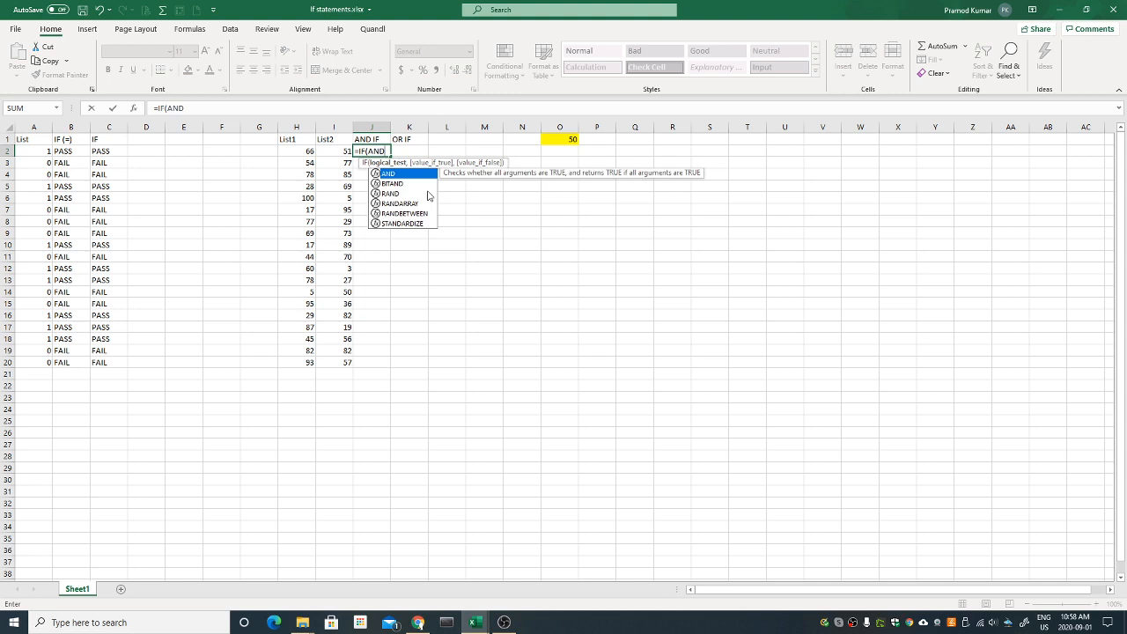
pyautogui.write('(')
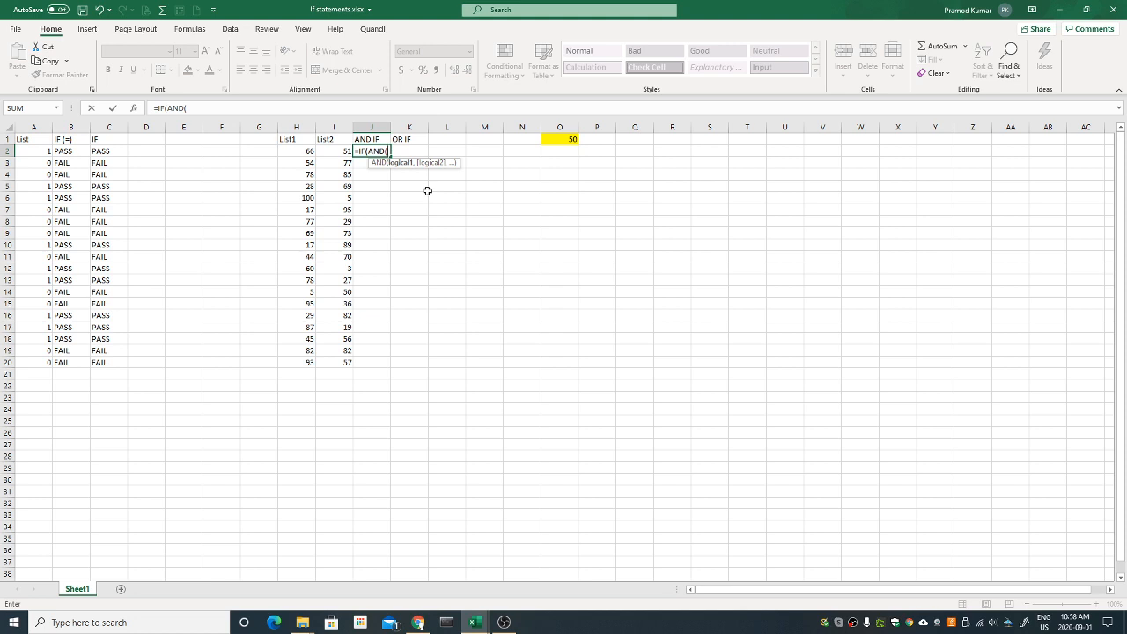
# Add H2>=$O$1 as the first AND condition, with an absolute reference to the threshold cell
pyautogui.click(295, 152)
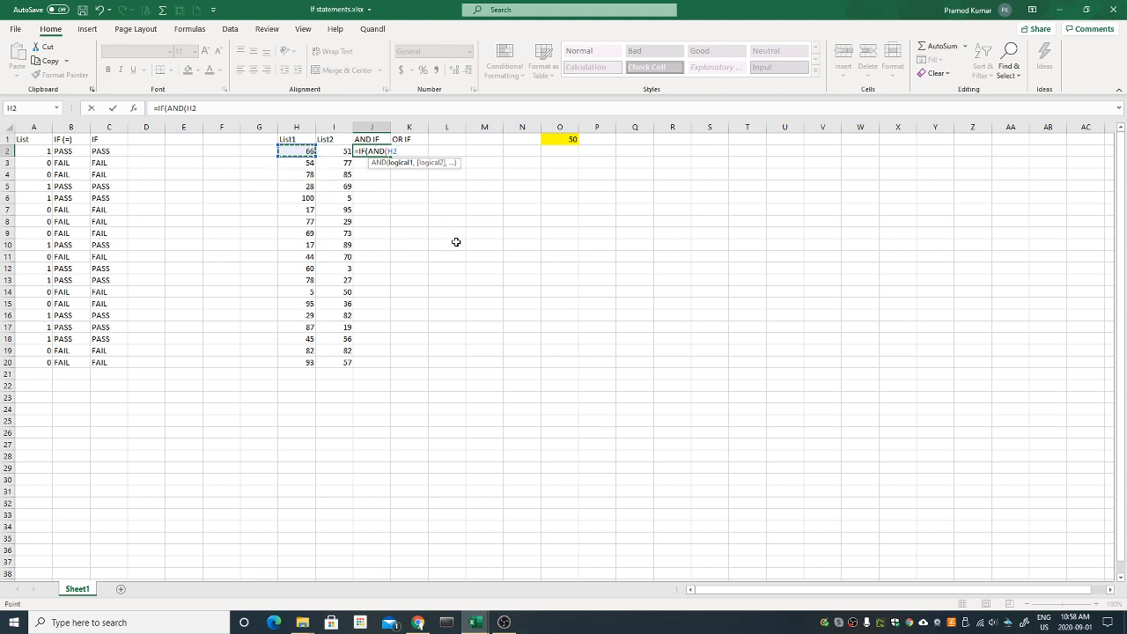
pyautogui.write('>=')
pyautogui.click(564, 139)
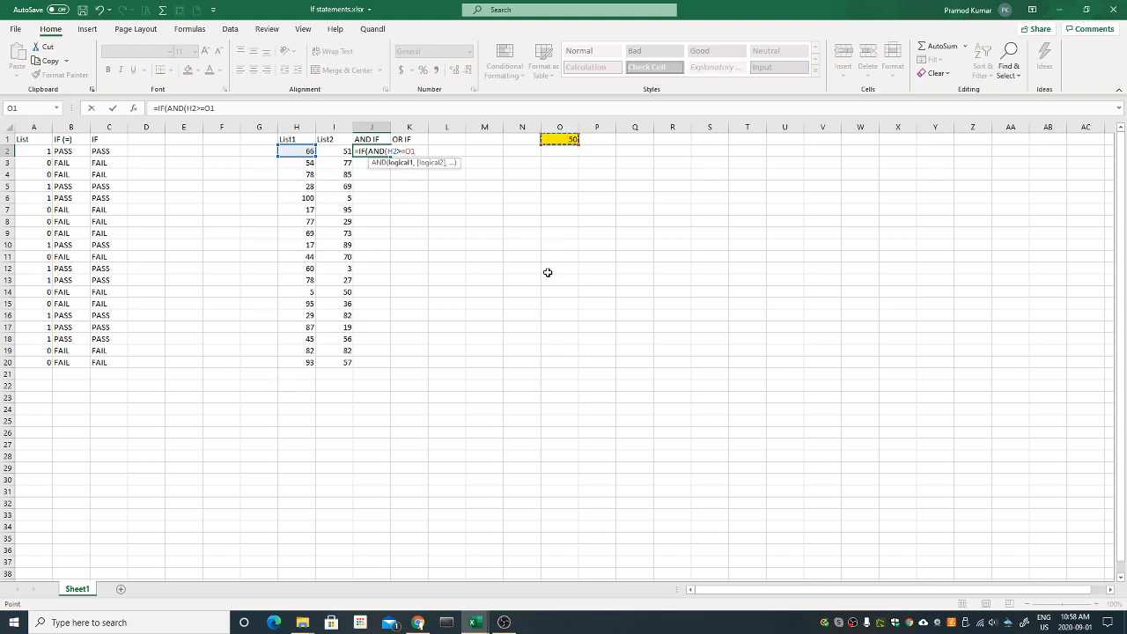
pyautogui.press('F4')
pyautogui.write(',')
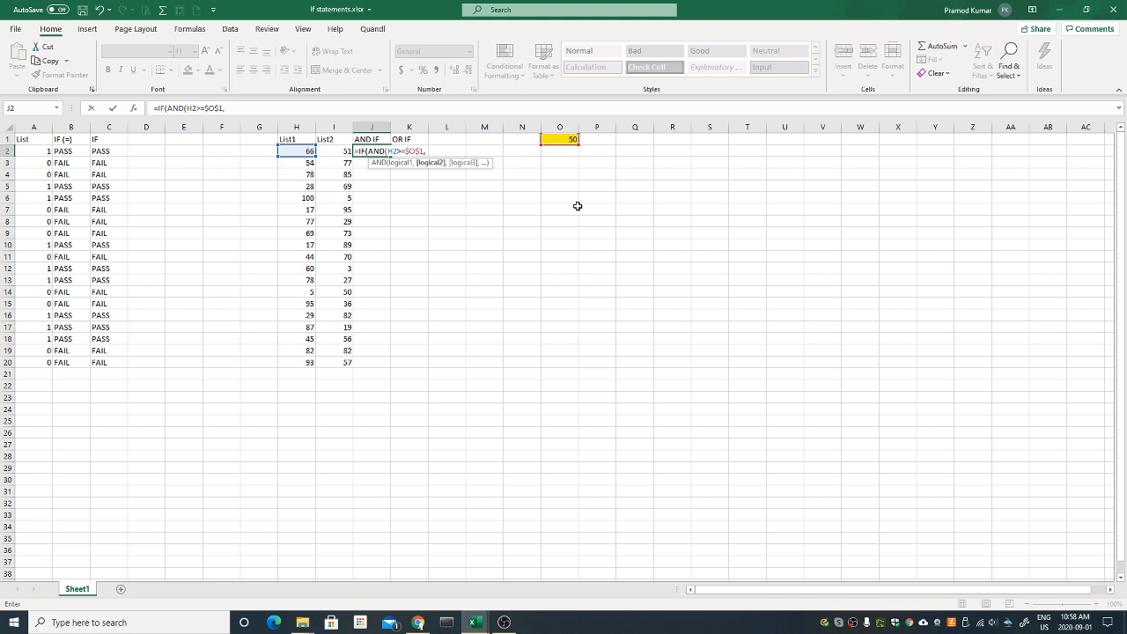
# Add I2>=$O$1 as the second condition with an absolute threshold reference, and close the AND function
pyautogui.click(336, 151)
pyautogui.write('>')
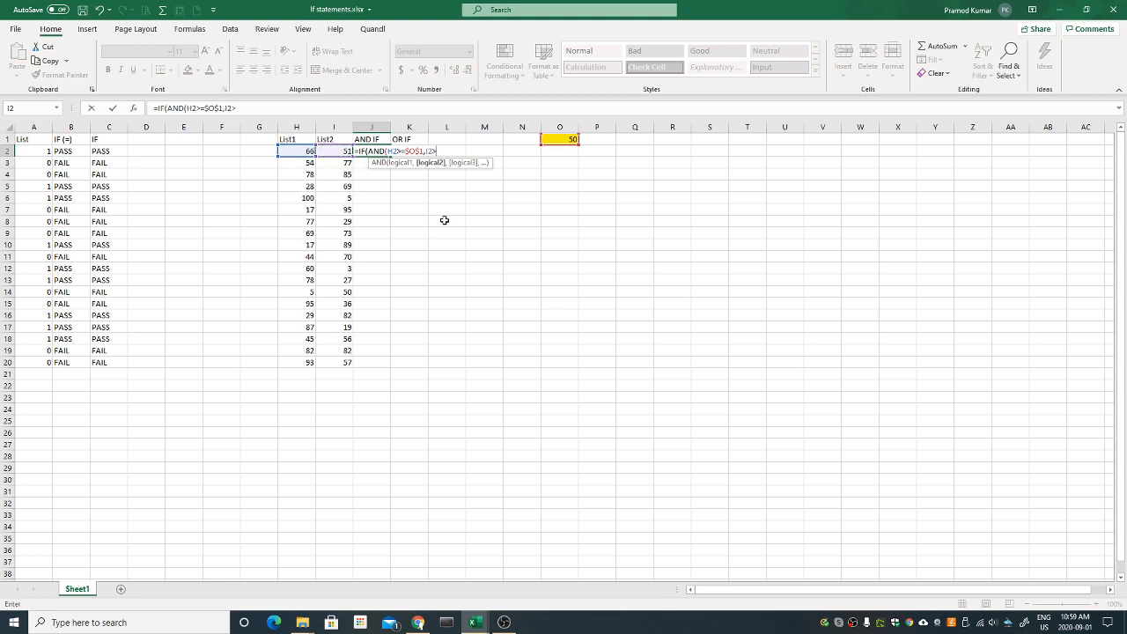
pyautogui.write('=')
pyautogui.click(561, 140)
pyautogui.press('F4')
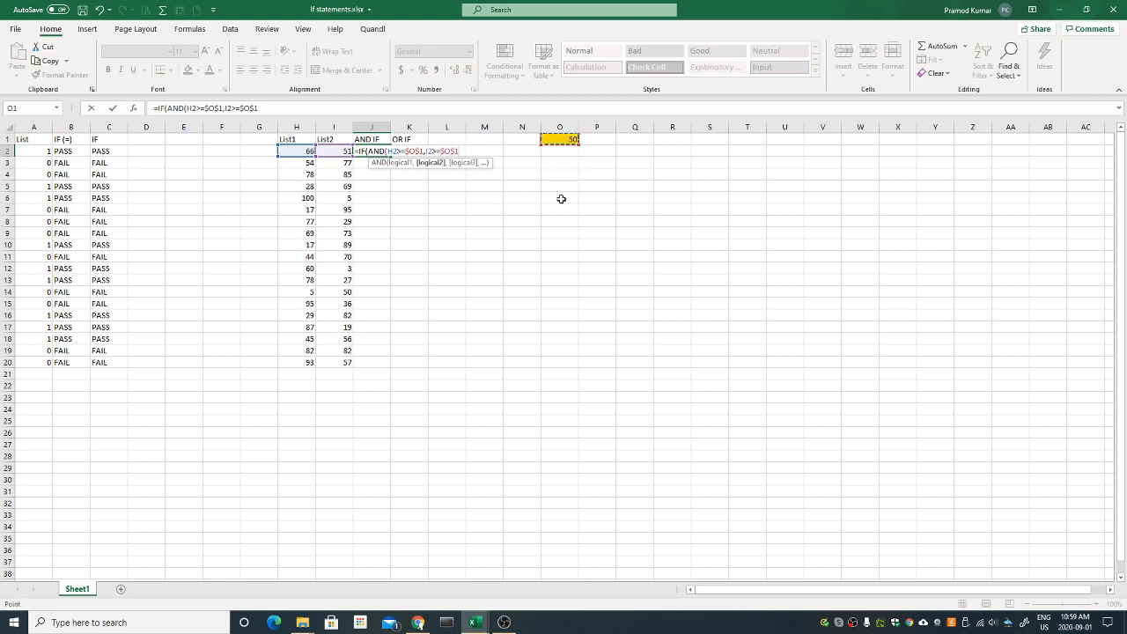
pyautogui.write(')')
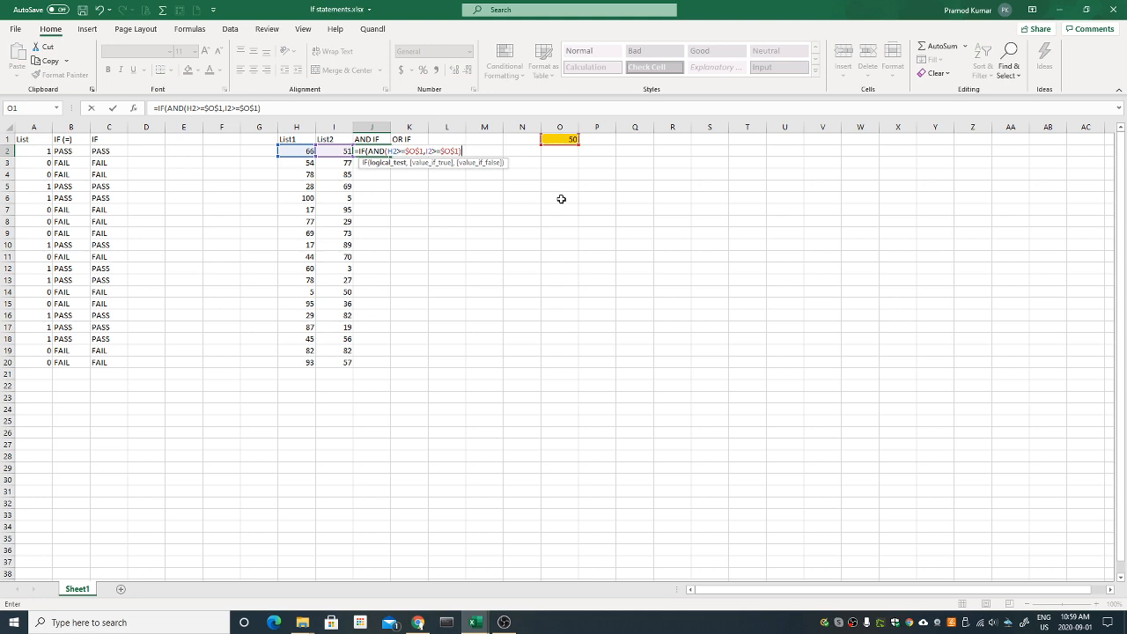
# Complete the J2 formula with "PASS" as the true result and "FAIL" as the false result
pyautogui.write(',')
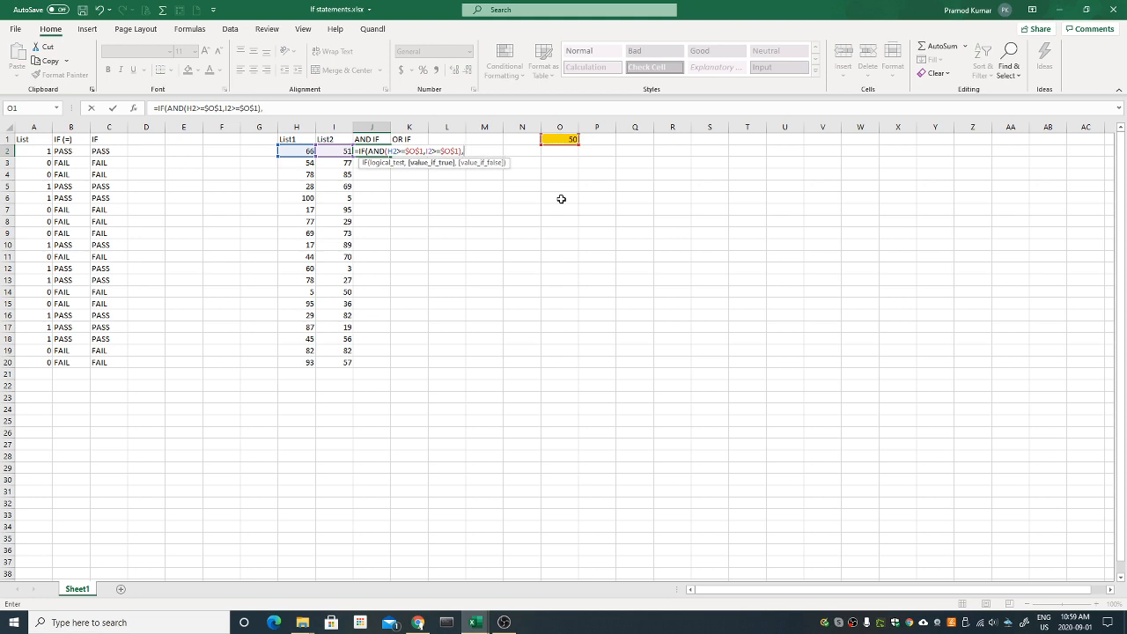
pyautogui.write('"PASS","FAIL')
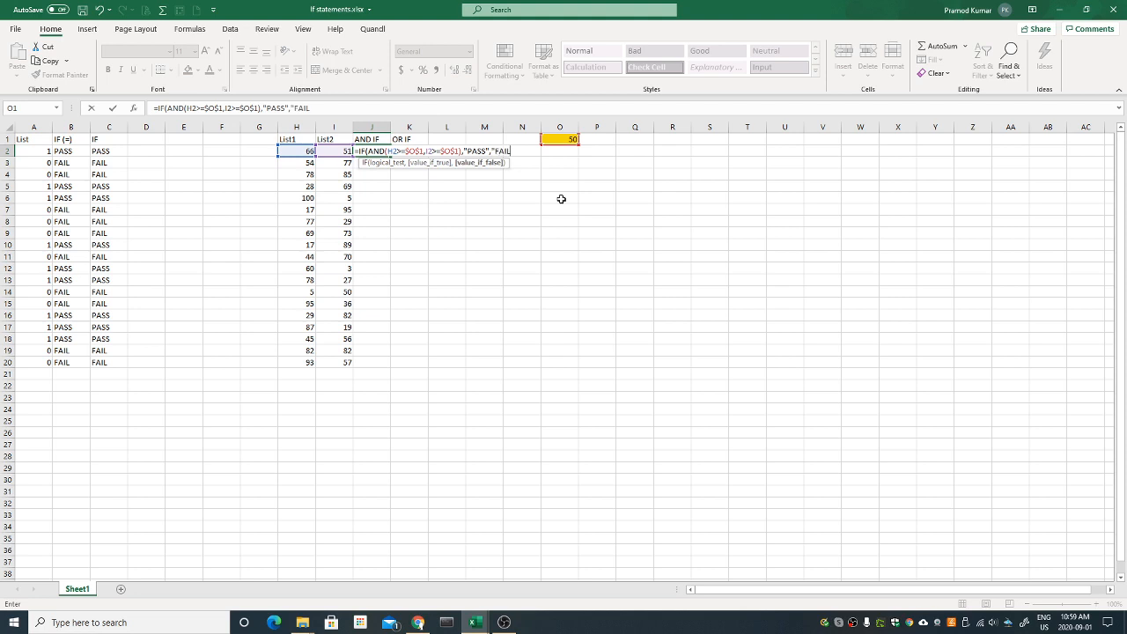
pyautogui.write('")')
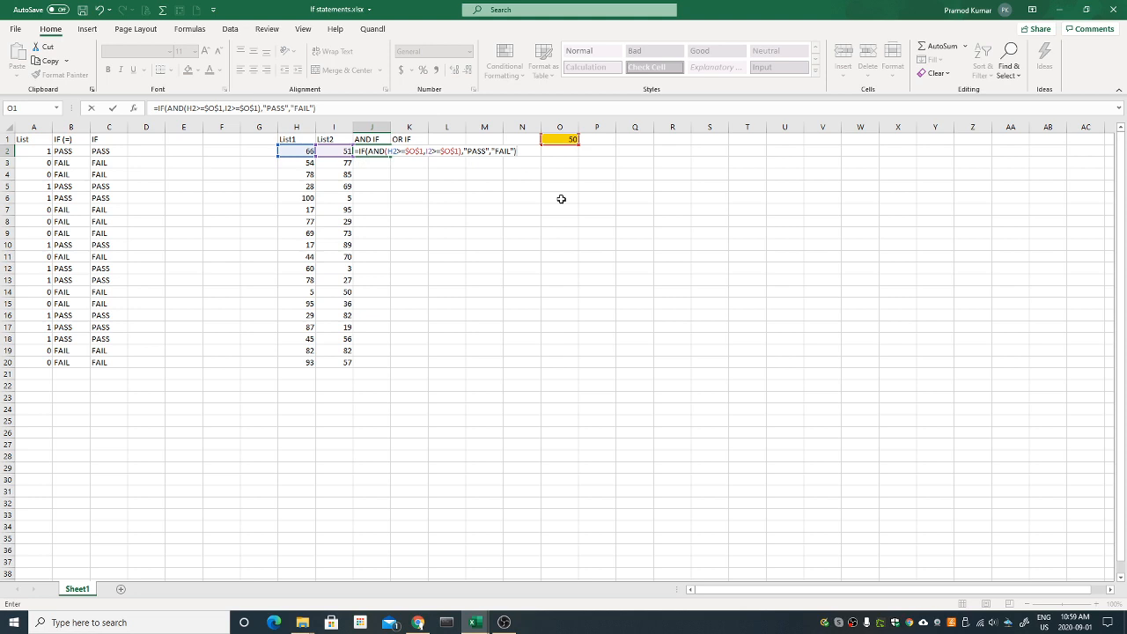
pyautogui.press('Return')
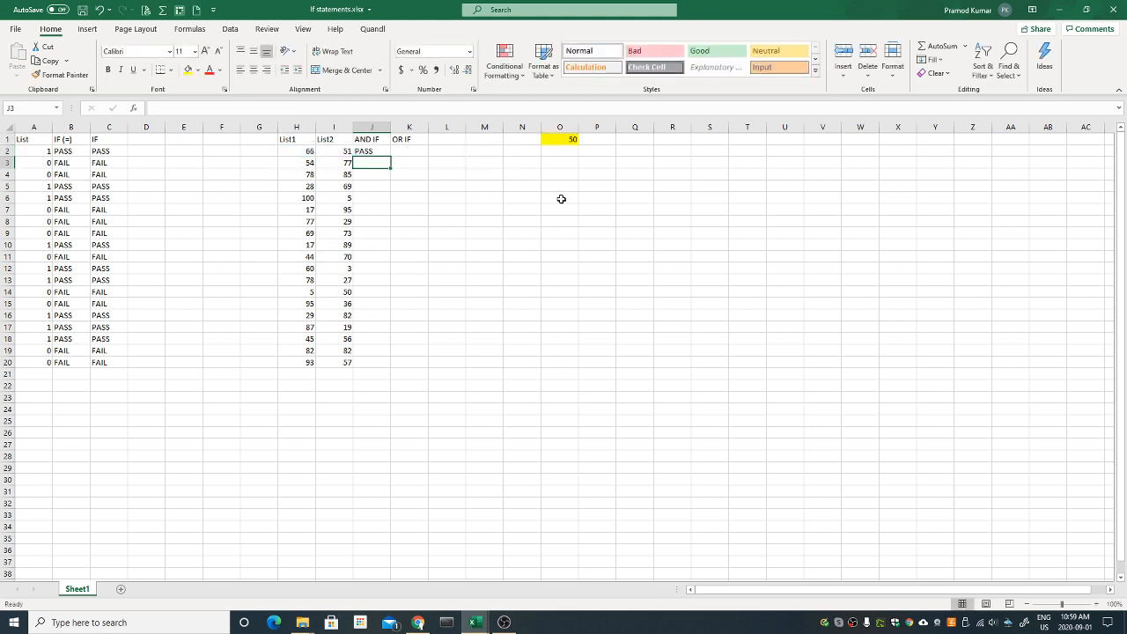
# Fill the J2 formula down to J20 and check the row 14 result against its List1 and List2 values
pyautogui.moveTo(293, 150); pyautogui.dragTo(338, 152)
pyautogui.click(361, 152)
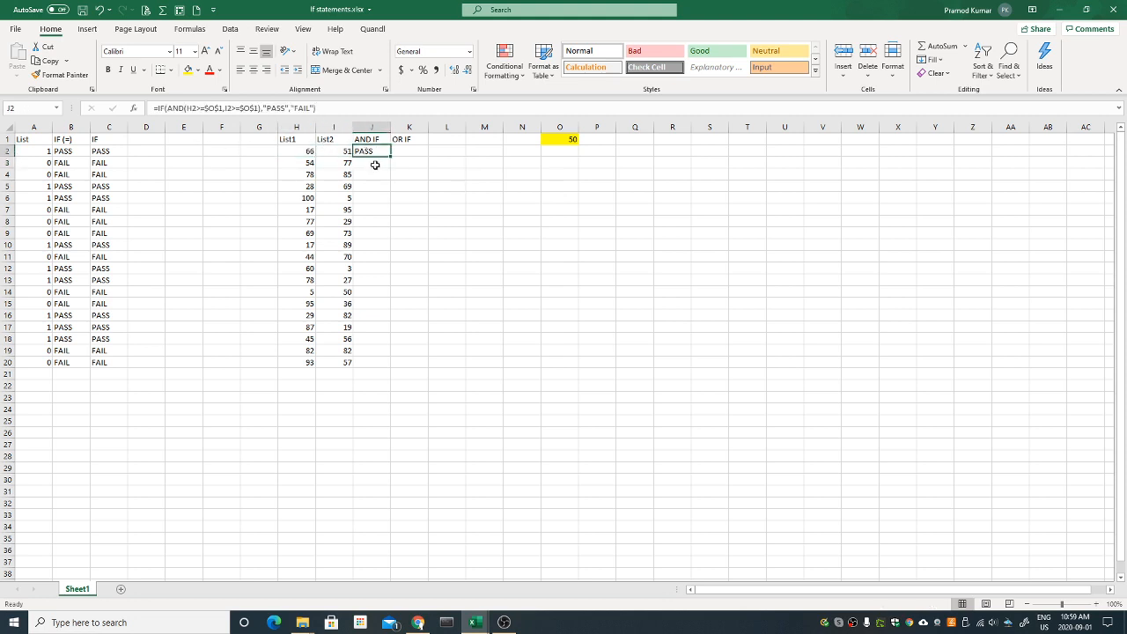
pyautogui.doubleClick(392, 158)
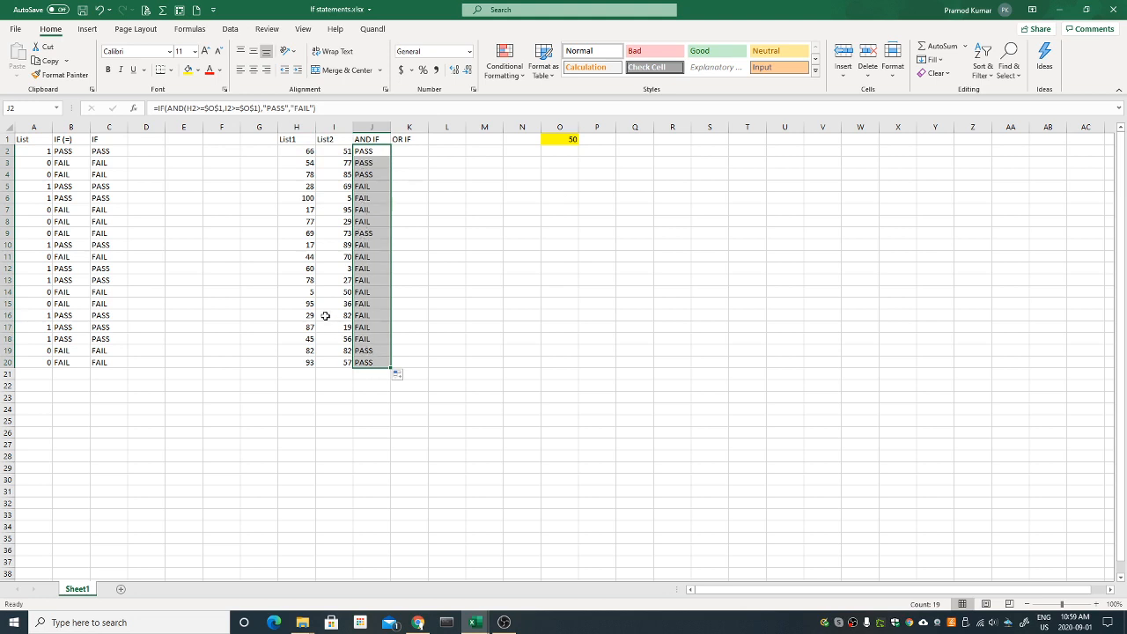
pyautogui.moveTo(294, 293); pyautogui.dragTo(327, 294)
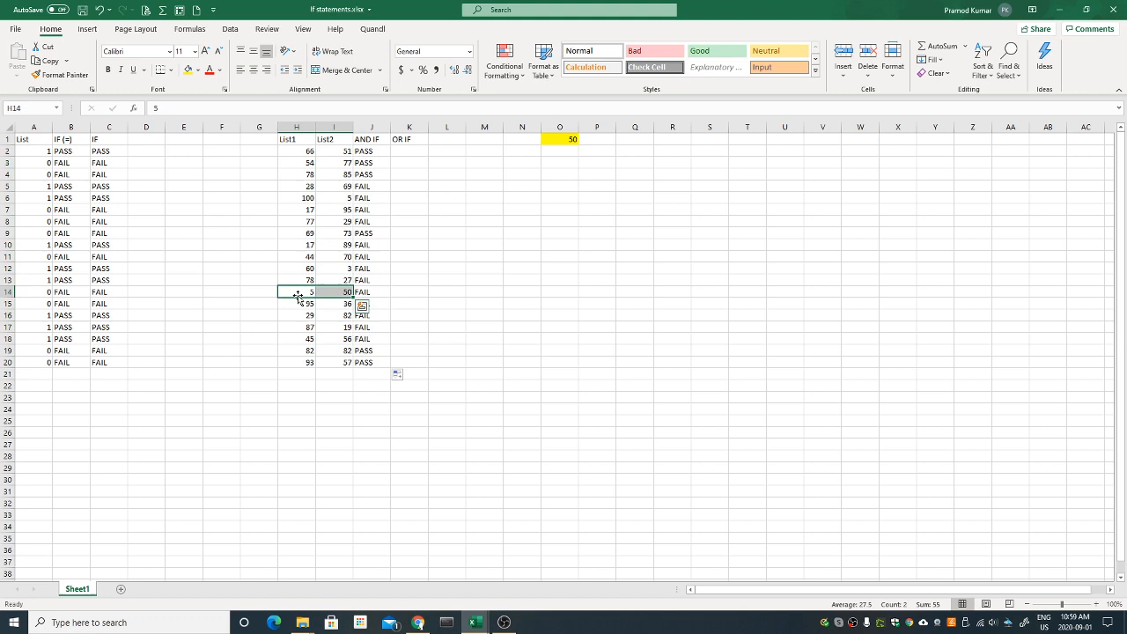
pyautogui.click(364, 294)
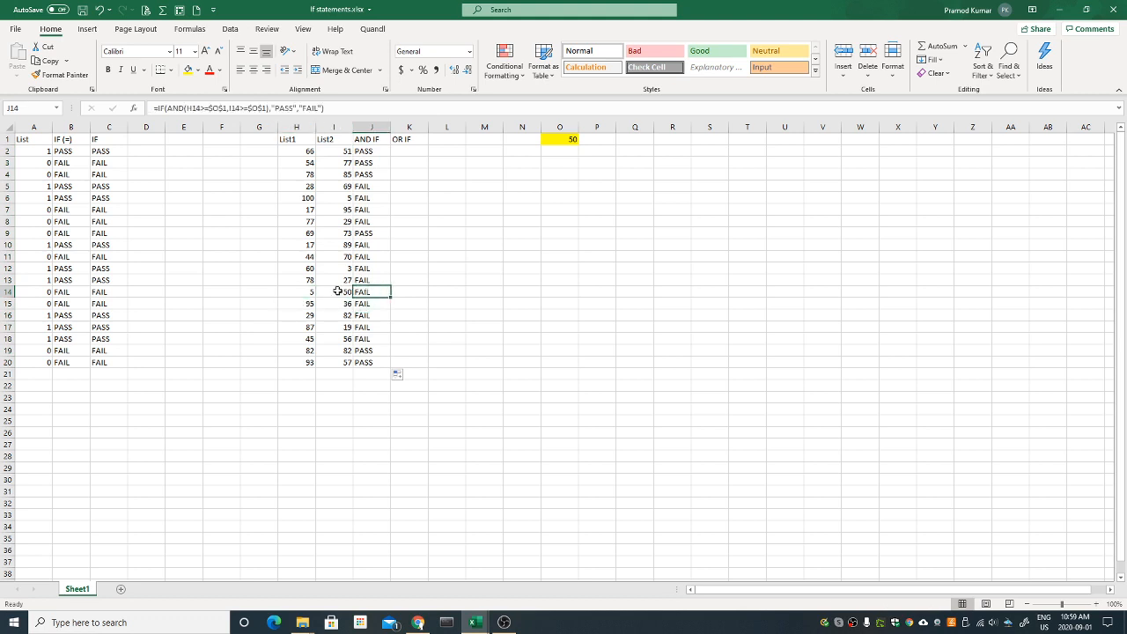
# Turn on filtering for the header row from List1 to OR IF
pyautogui.click(291, 141)
pyautogui.click(226, 31)
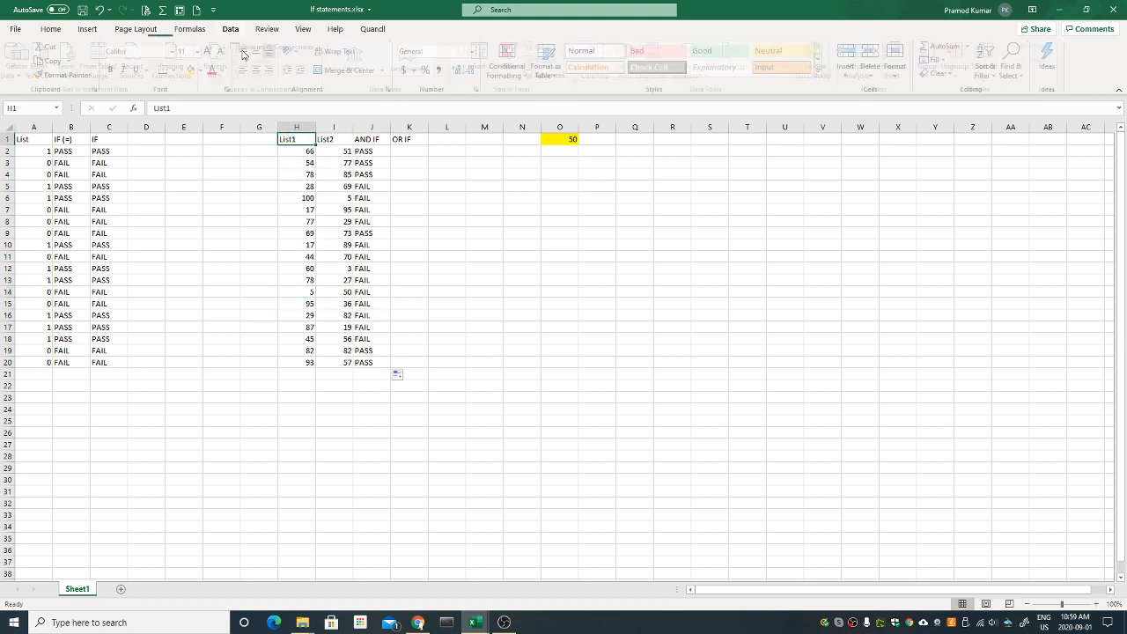
pyautogui.click(49, 30)
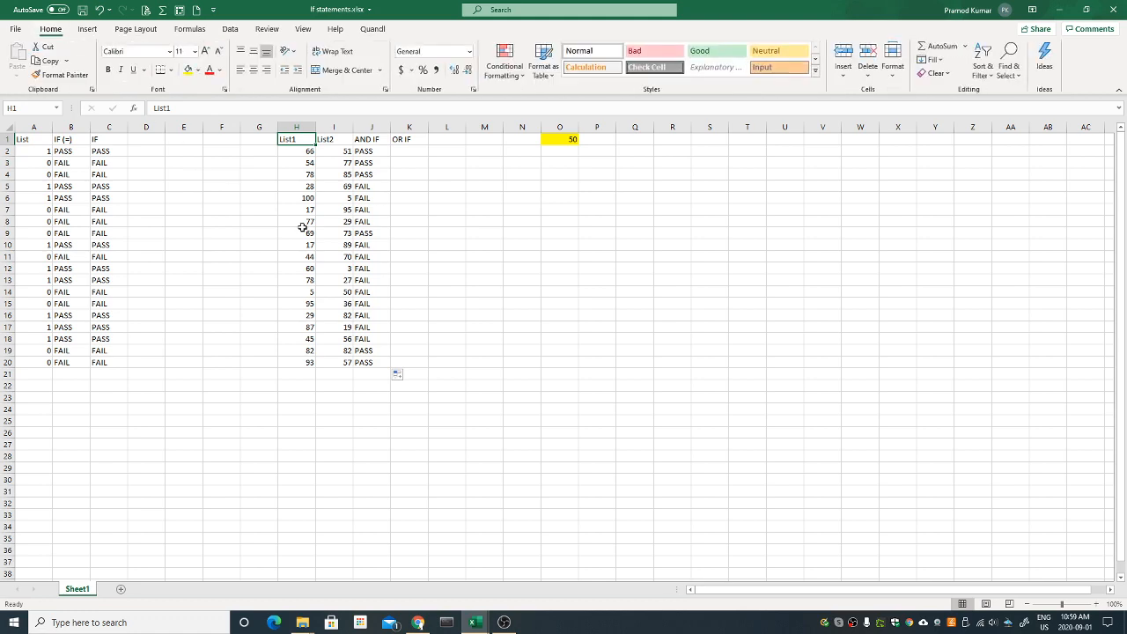
pyautogui.click(227, 30)
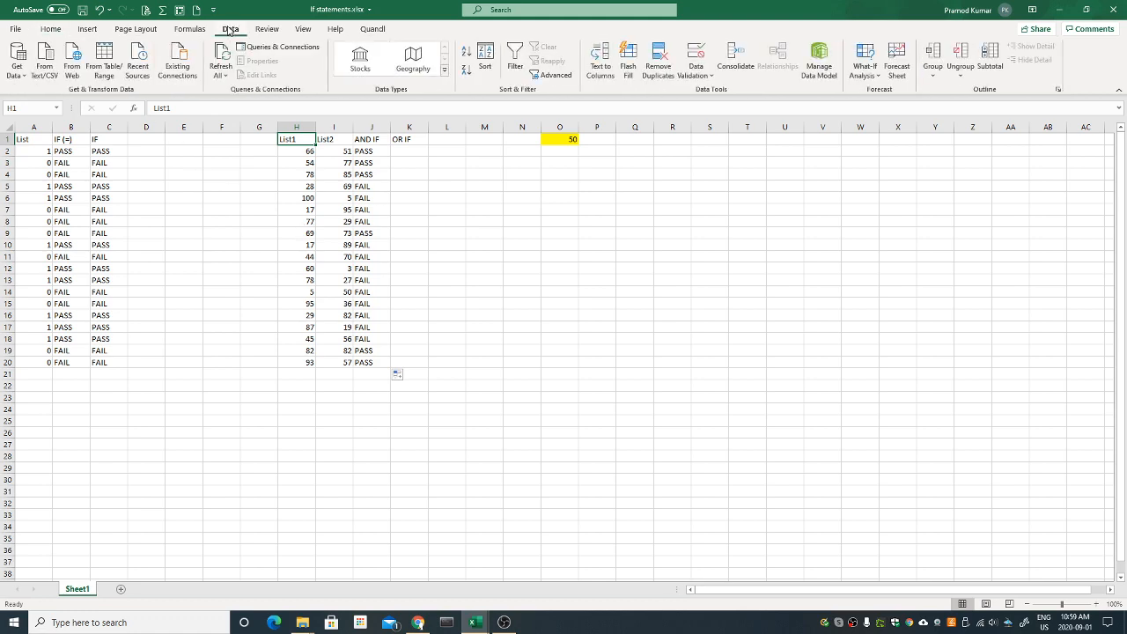
pyautogui.click(515, 62)
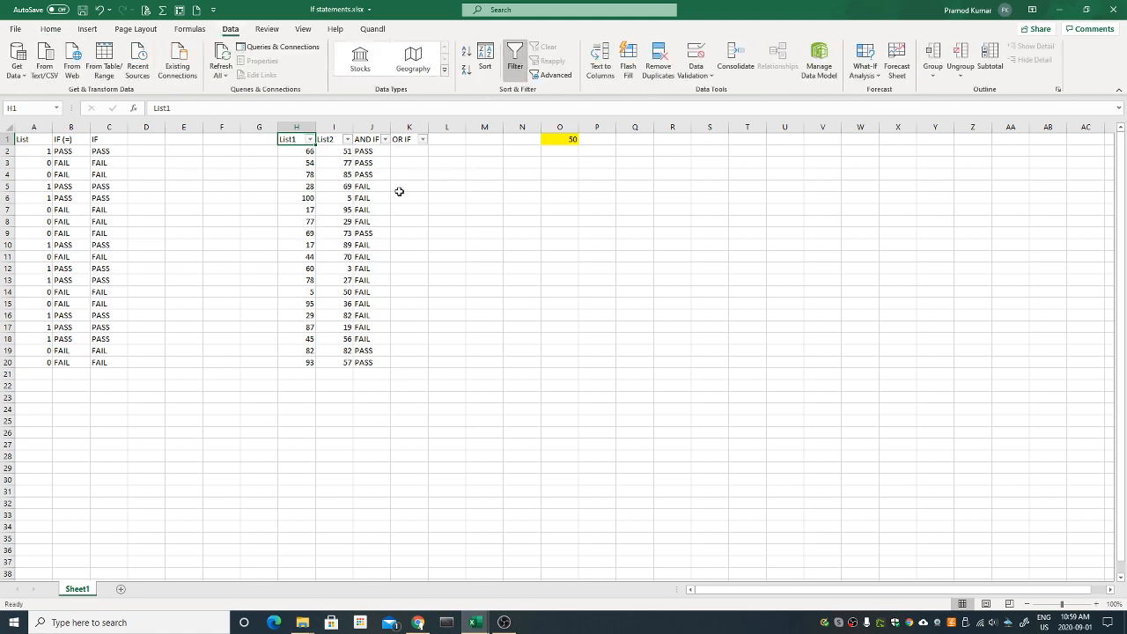
# Filter the AND IF column to show only PASS rows and check their List1 and List2 values
pyautogui.click(348, 140)
pyautogui.moveTo(304, 152); pyautogui.dragTo(347, 351)
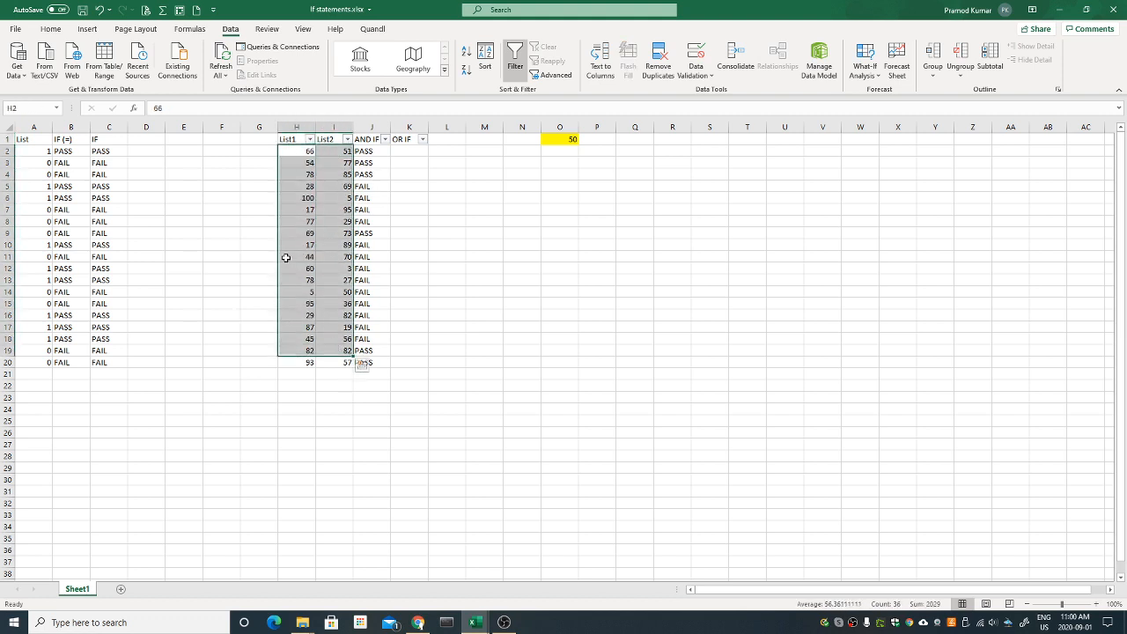
pyautogui.moveTo(290, 256); pyautogui.dragTo(373, 277)
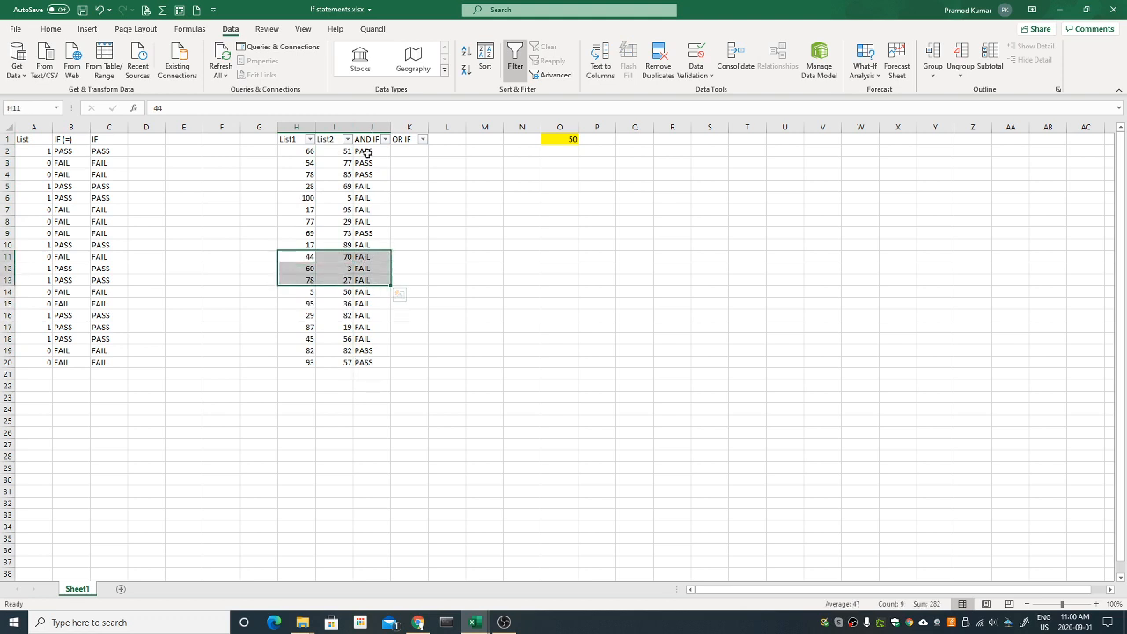
pyautogui.click(385, 139)
pyautogui.click(267, 287)
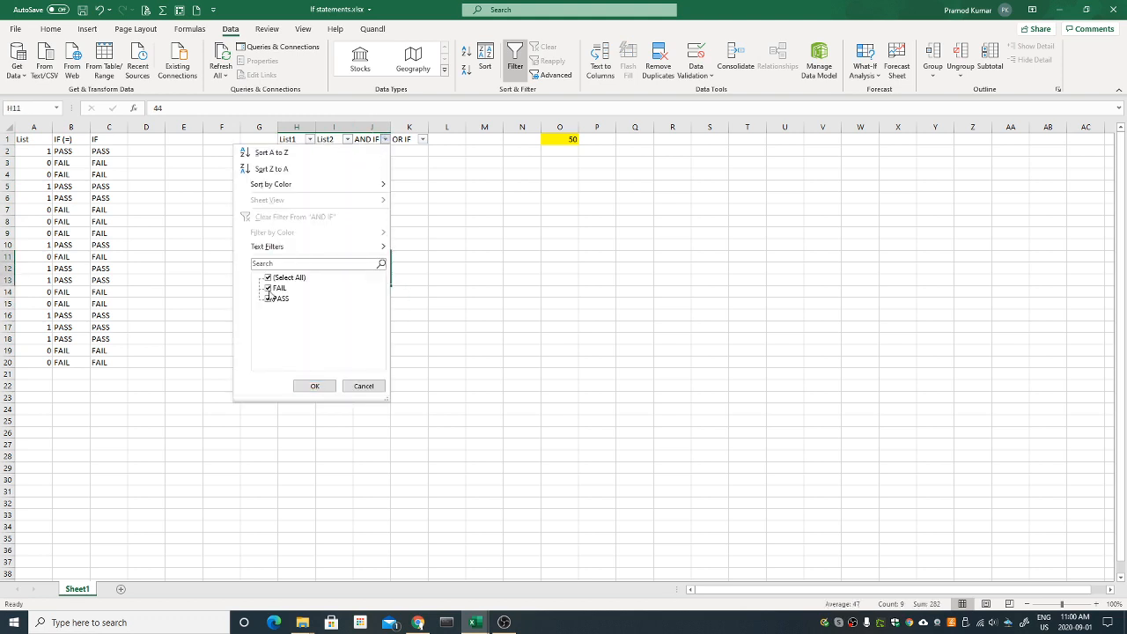
pyautogui.click(303, 385)
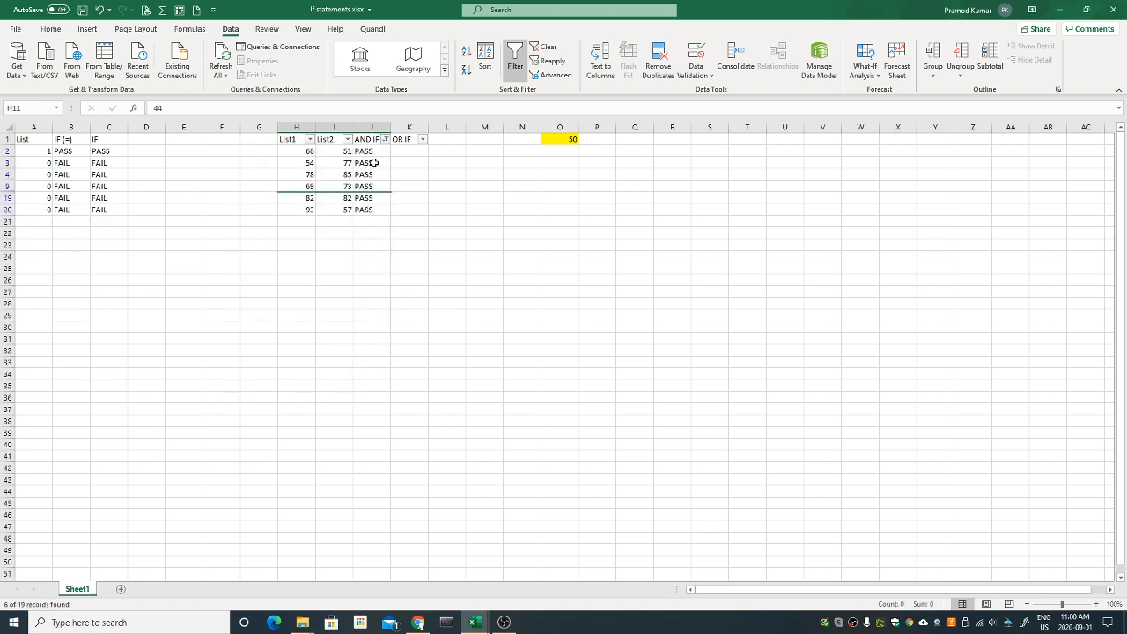
pyautogui.moveTo(370, 152); pyautogui.dragTo(360, 219)
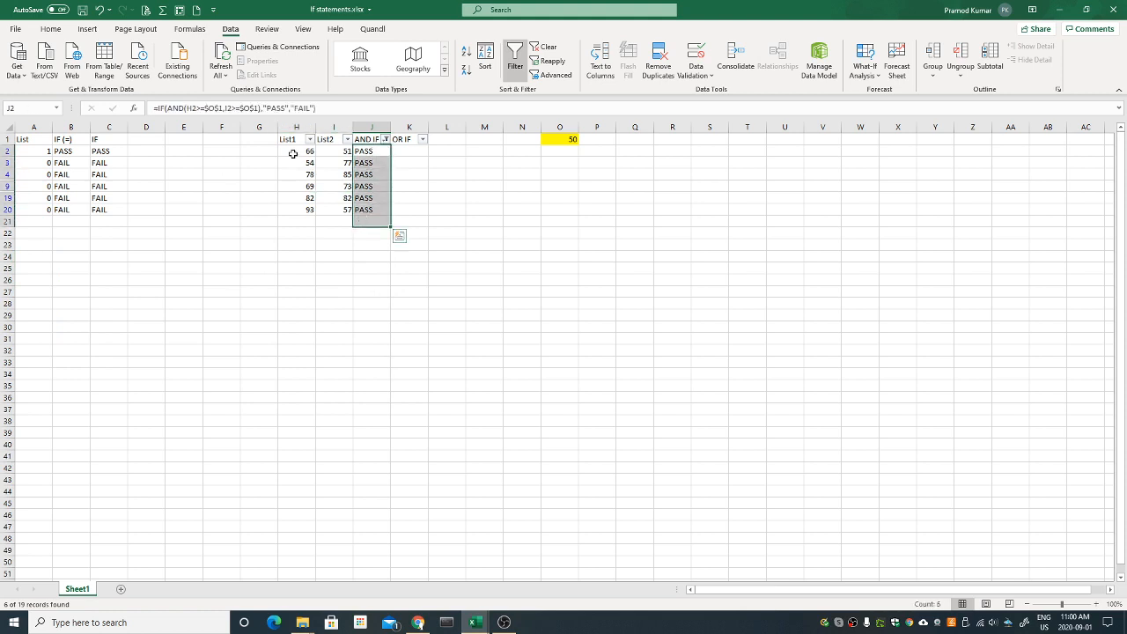
pyautogui.moveTo(291, 151); pyautogui.dragTo(334, 207)
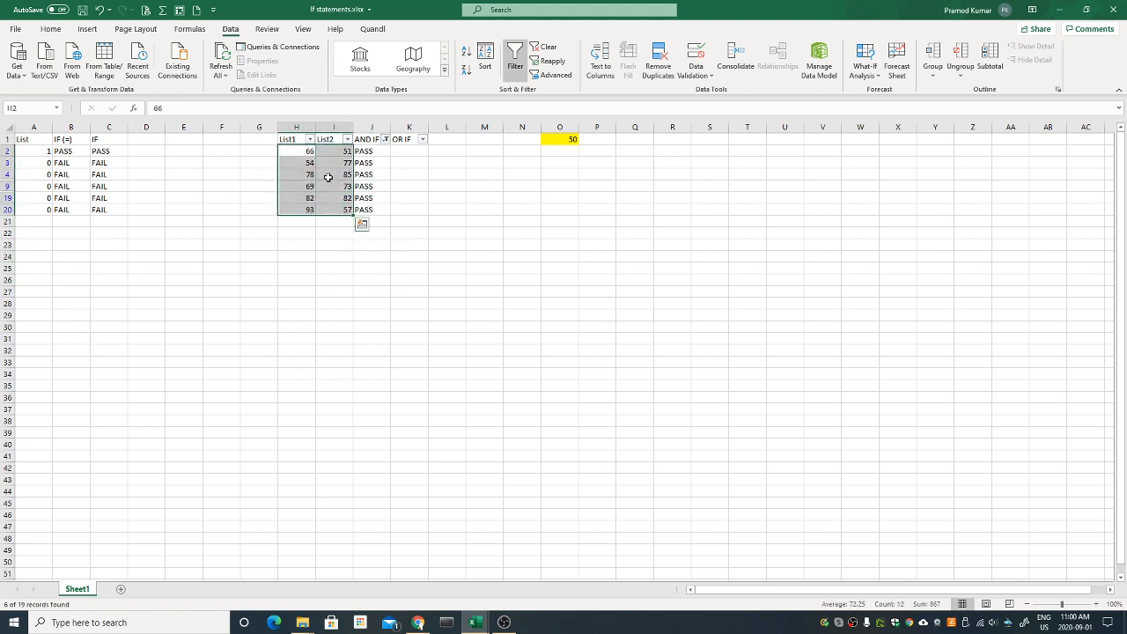
# Switch the AND IF filter to show only FAIL rows and check the first List1 values
pyautogui.click(385, 139)
pyautogui.click(268, 288)
pyautogui.click(267, 299)
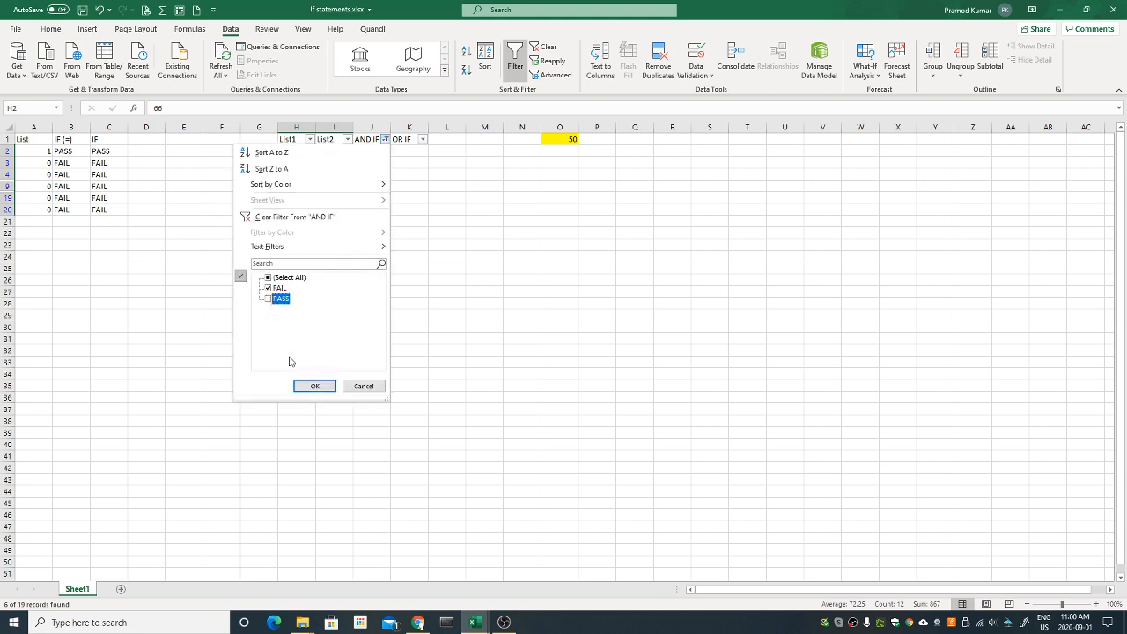
pyautogui.click(317, 388)
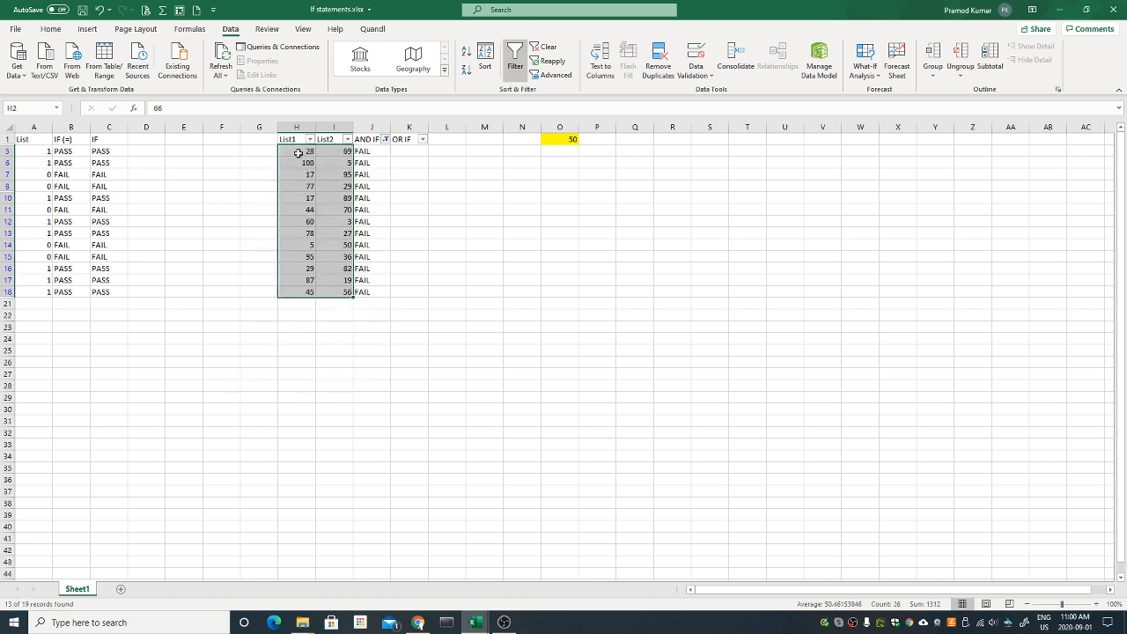
pyautogui.moveTo(300, 151); pyautogui.dragTo(299, 174)
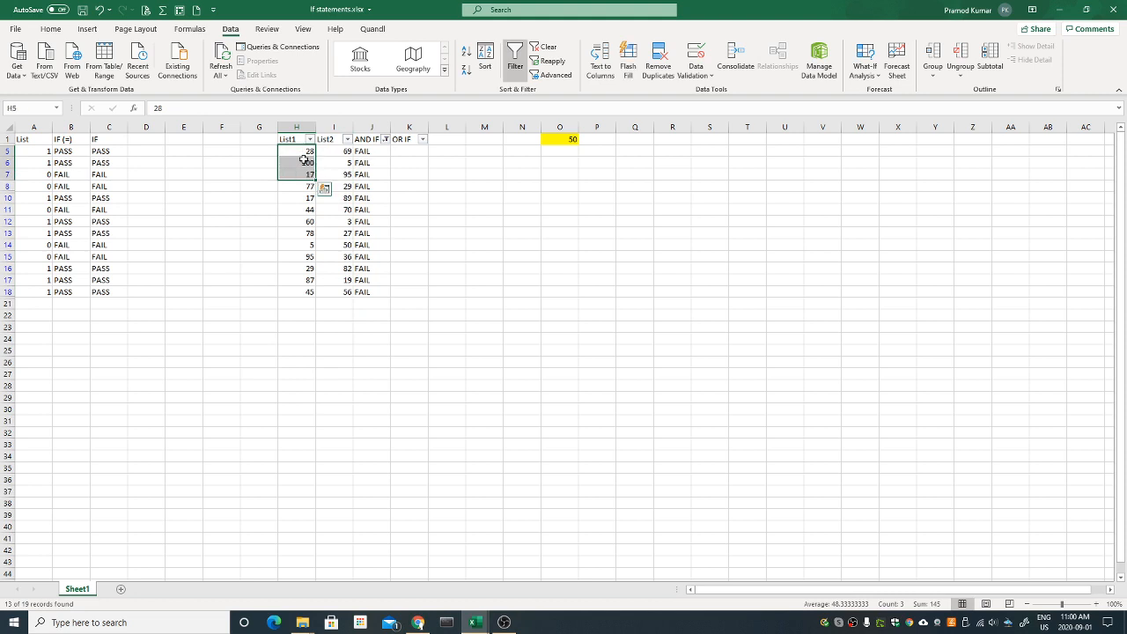
# Compare the List1 and List2 values of the filtered FAIL rows, and clear the AND IF filter
pyautogui.click(303, 162)
pyautogui.click(337, 164)
pyautogui.click(298, 189)
pyautogui.click(336, 196)
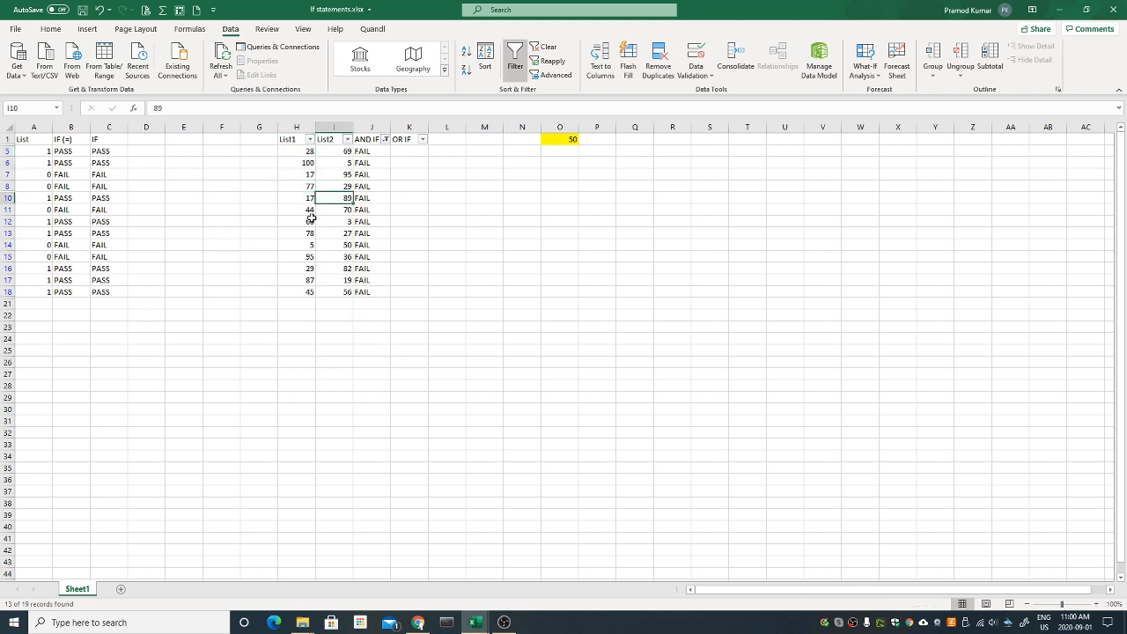
pyautogui.click(300, 163)
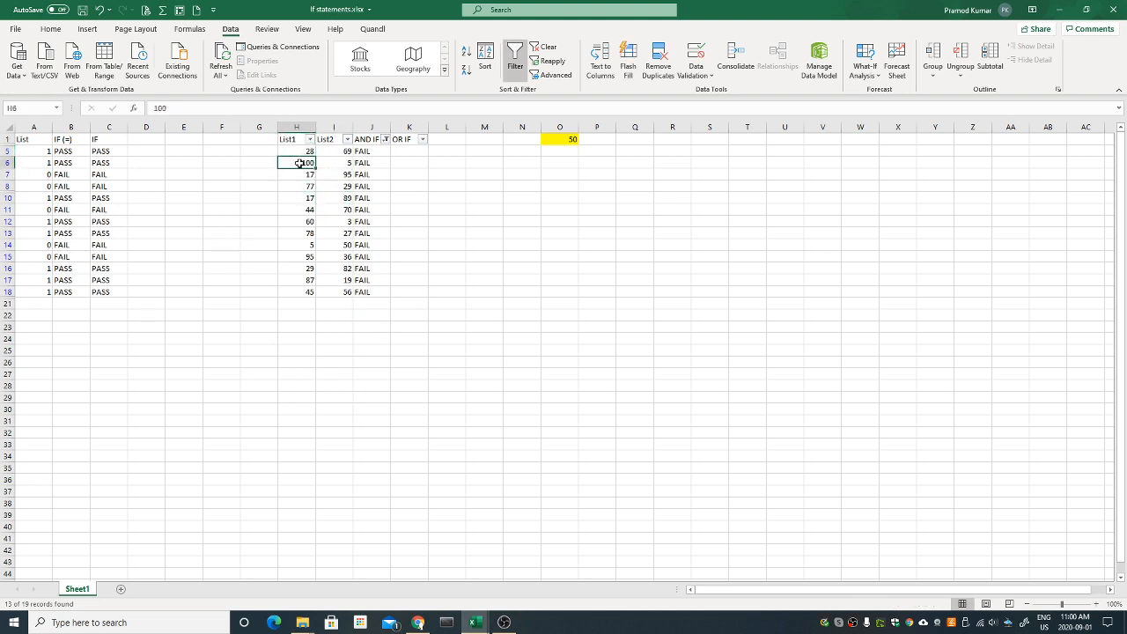
pyautogui.click(337, 163)
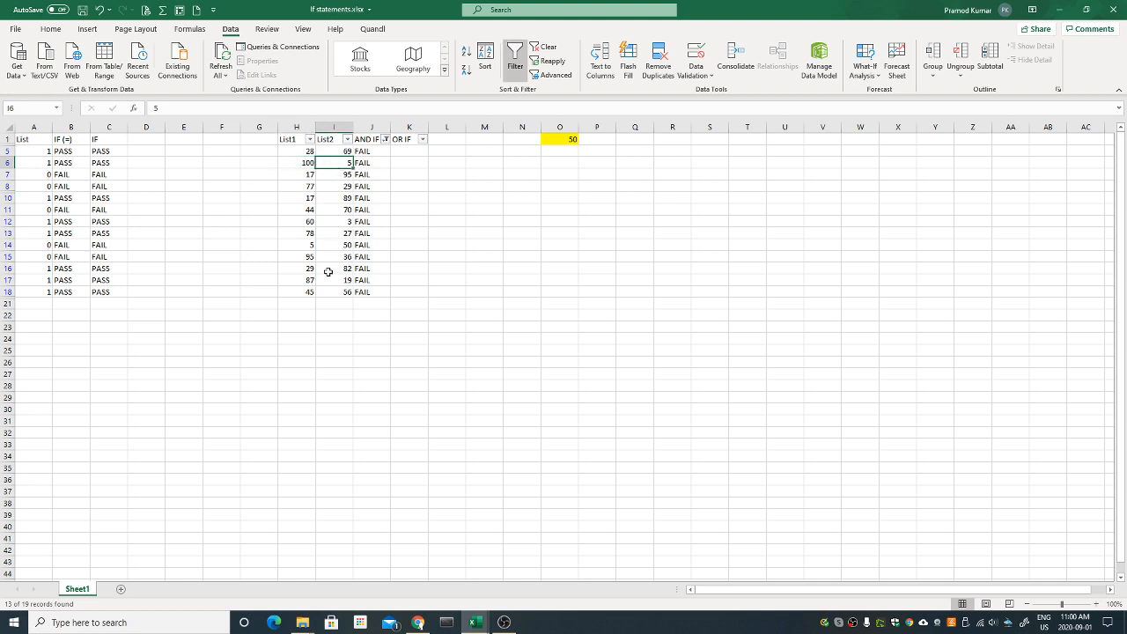
pyautogui.click(386, 139)
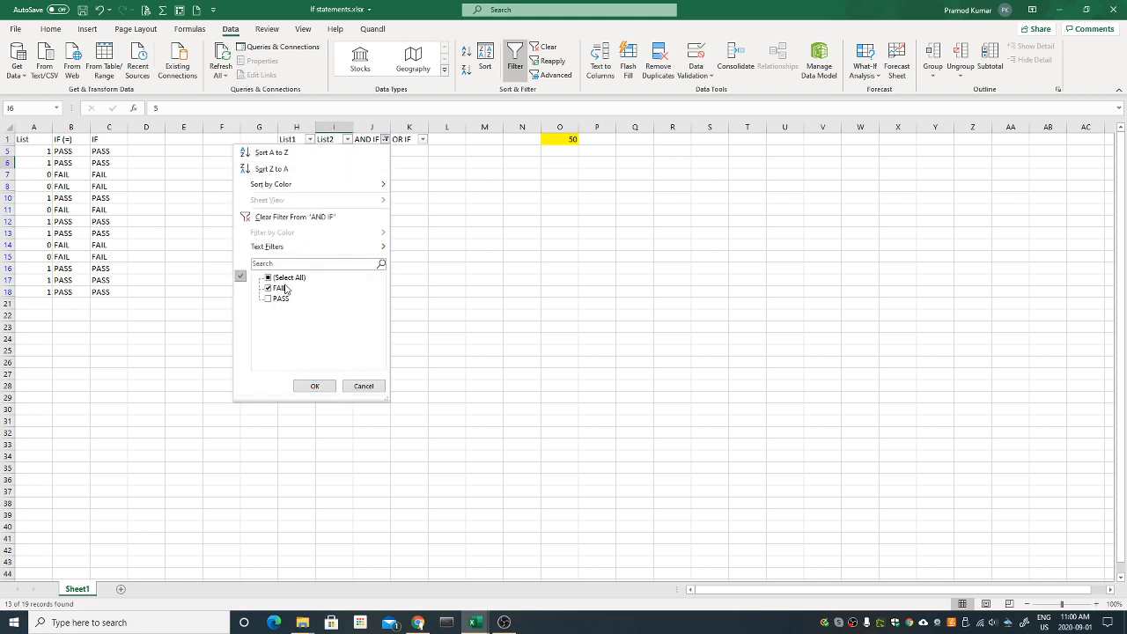
pyautogui.click(282, 218)
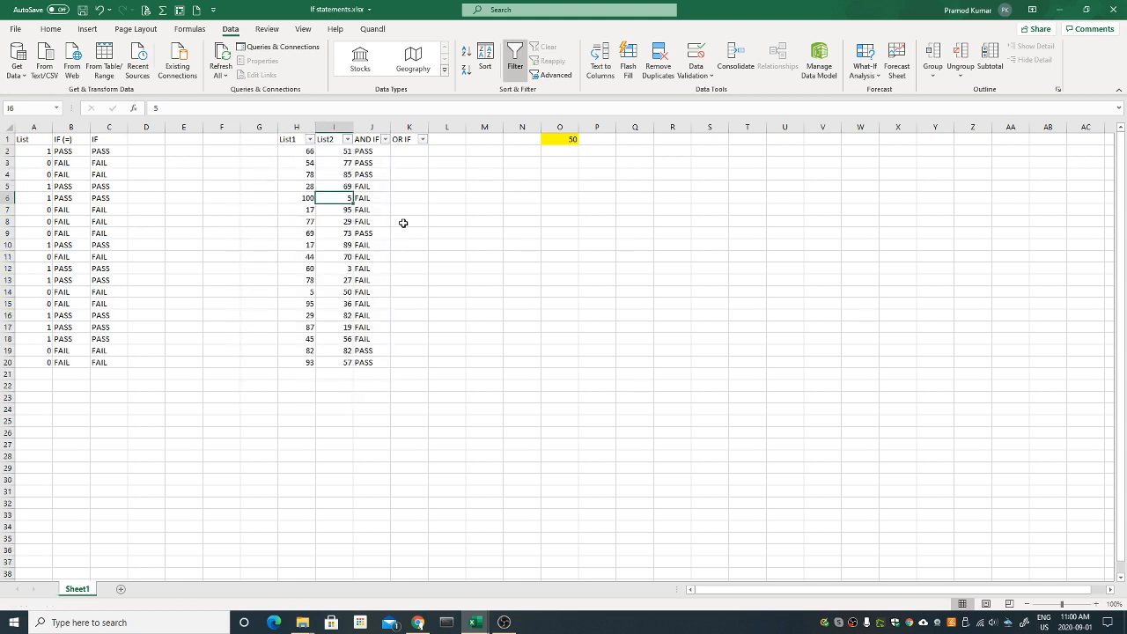
# Examine individual List1 and List2 values down the unfiltered rows and review the AND formula in J2
pyautogui.click(416, 153)
pyautogui.click(300, 165)
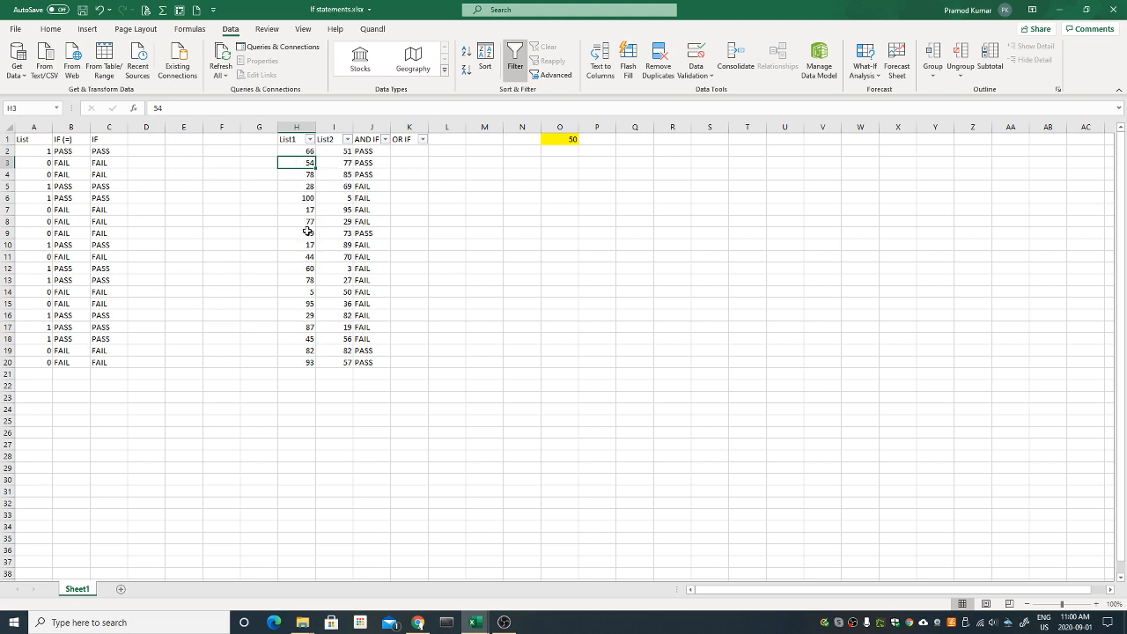
pyautogui.click(302, 190)
pyautogui.click(322, 196)
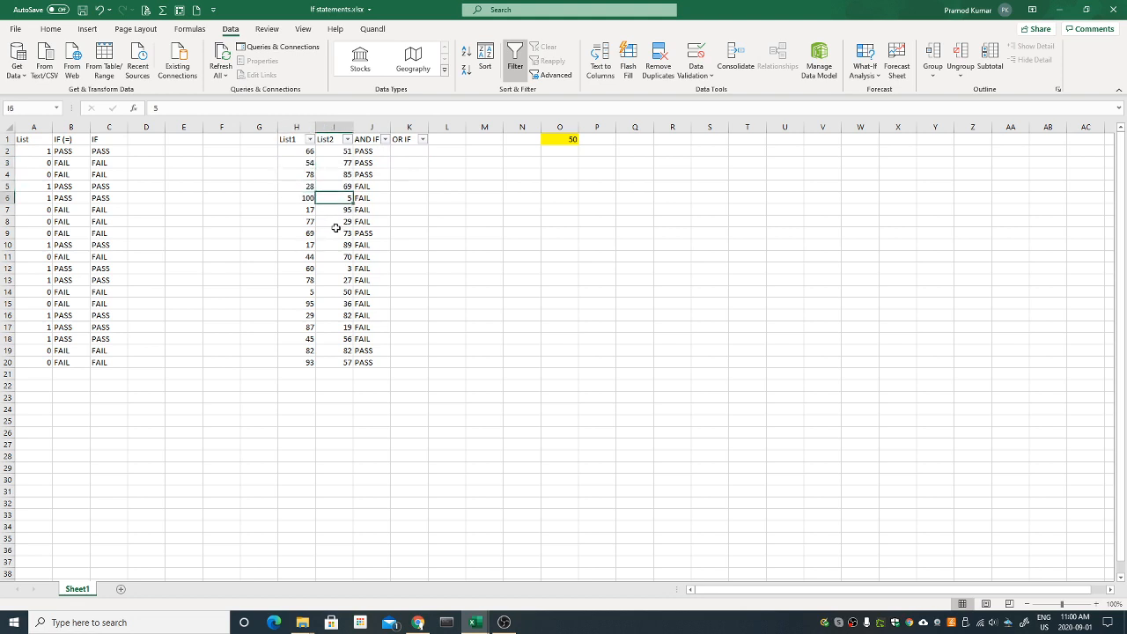
pyautogui.click(295, 219)
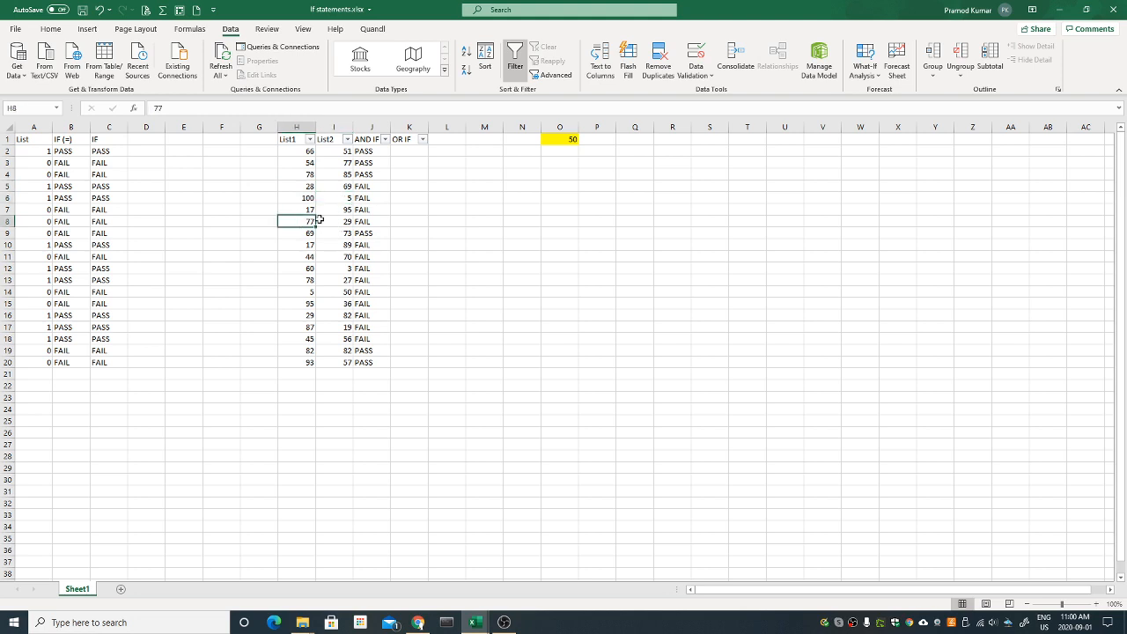
pyautogui.click(330, 220)
pyautogui.click(293, 231)
pyautogui.click(348, 253)
pyautogui.click(304, 274)
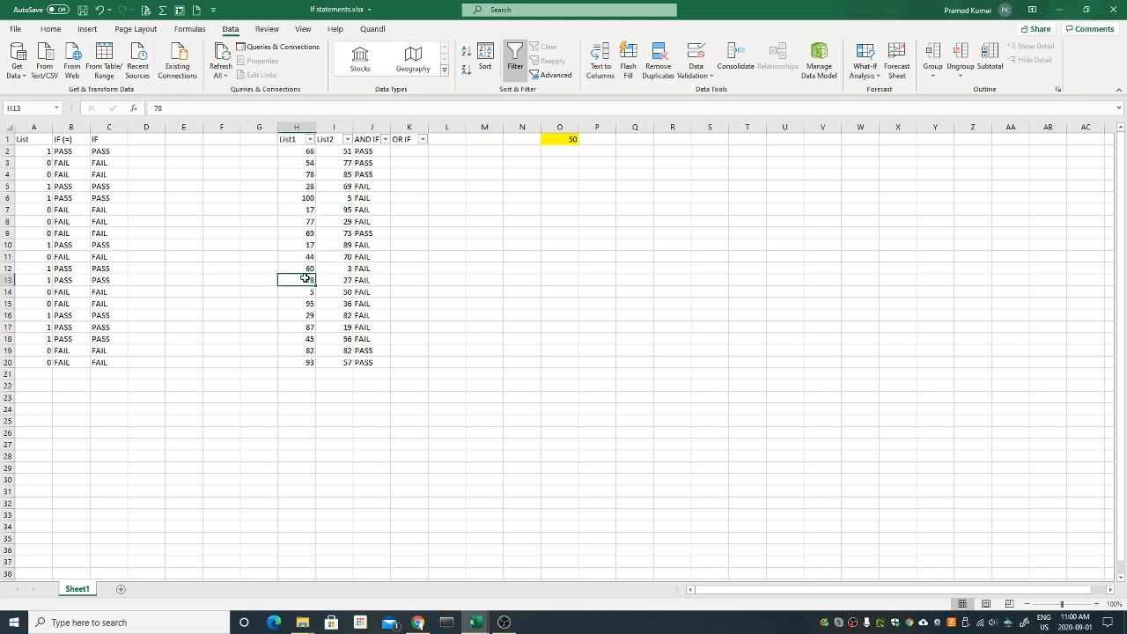
pyautogui.click(333, 291)
pyautogui.click(299, 315)
pyautogui.click(328, 317)
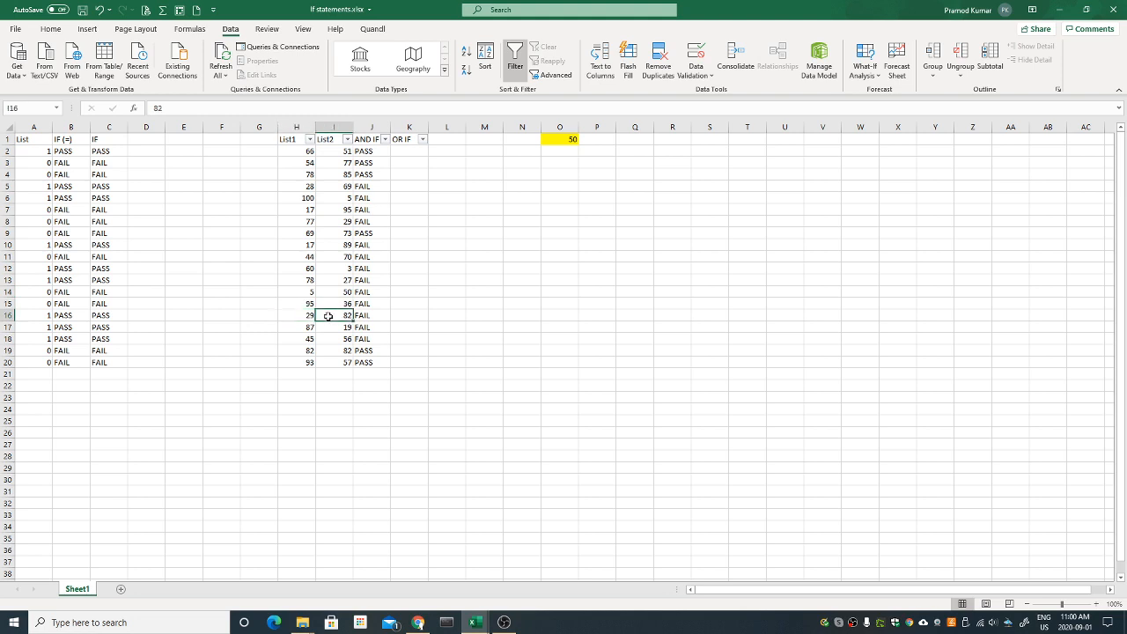
pyautogui.click(368, 152)
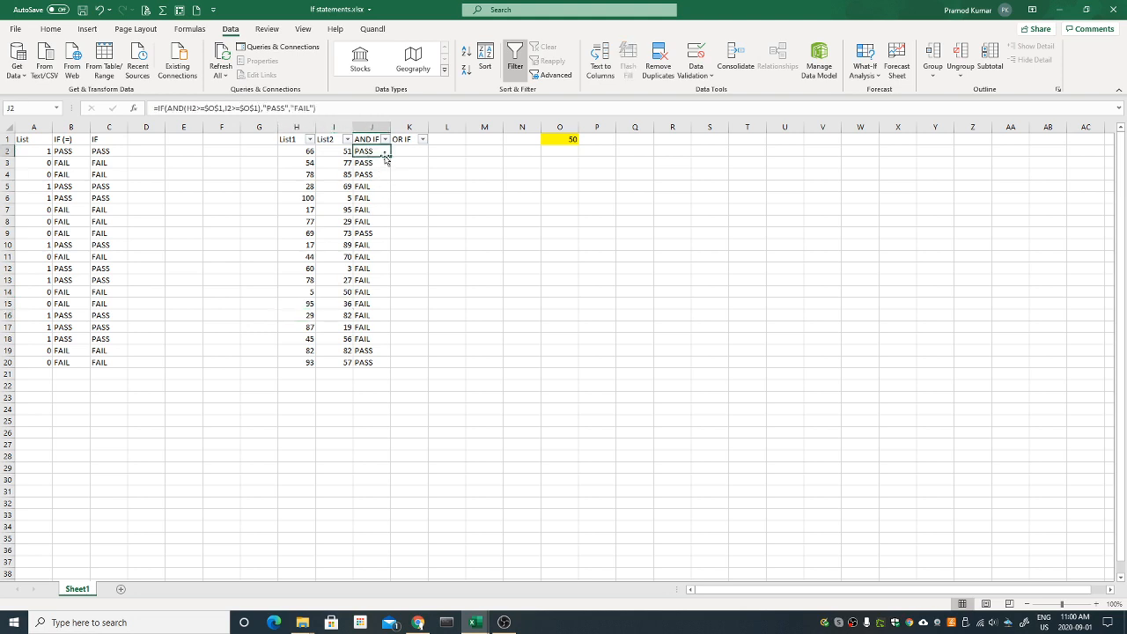
# Start an IF formula in K2 with an OR test whose first condition is H2>=$O$1
pyautogui.click(414, 153)
pyautogui.write('=')
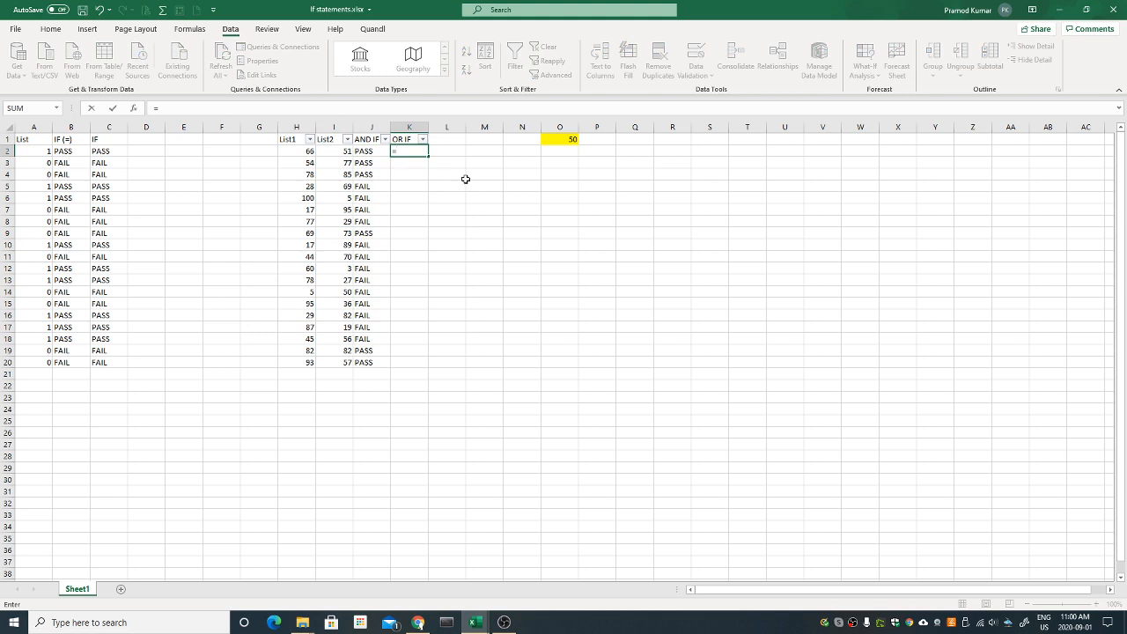
pyautogui.write('IF(')
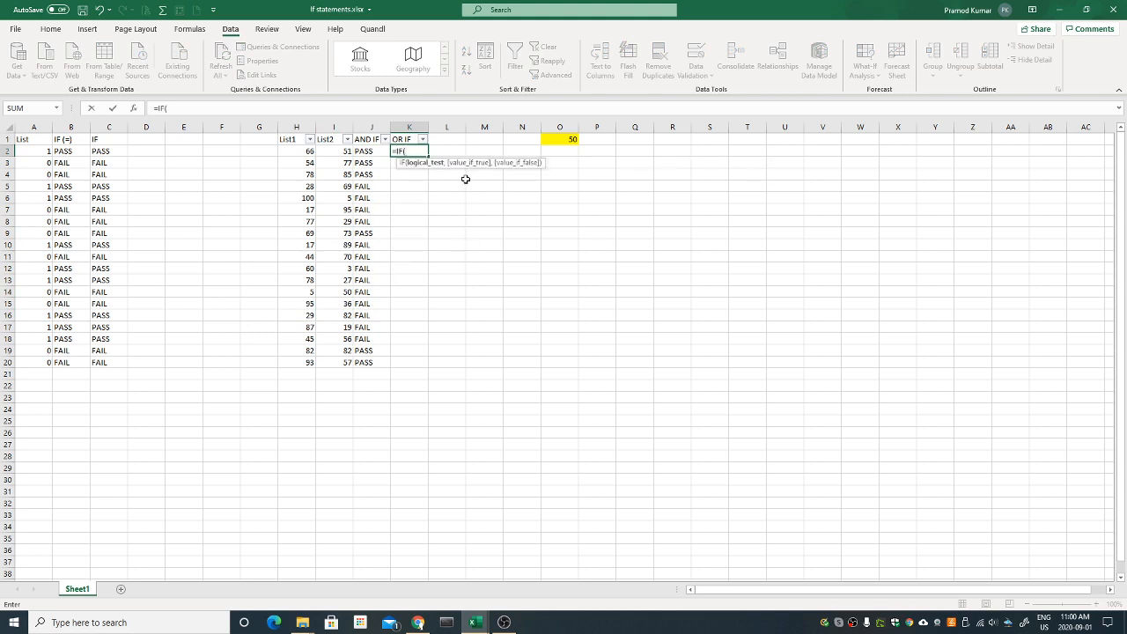
pyautogui.write('OR')
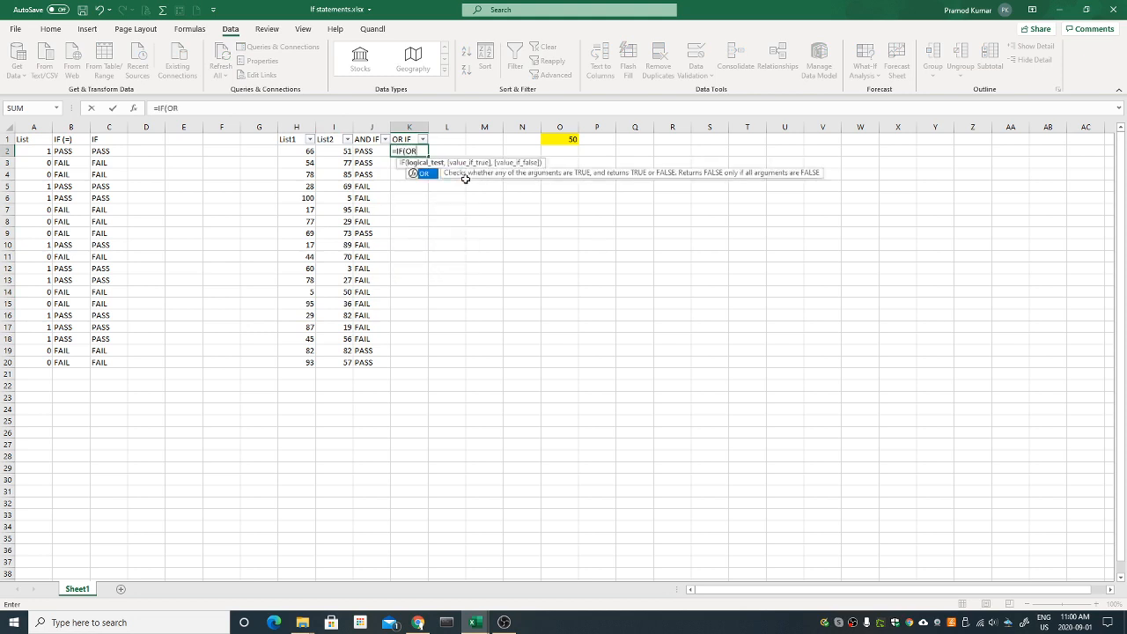
pyautogui.write('(')
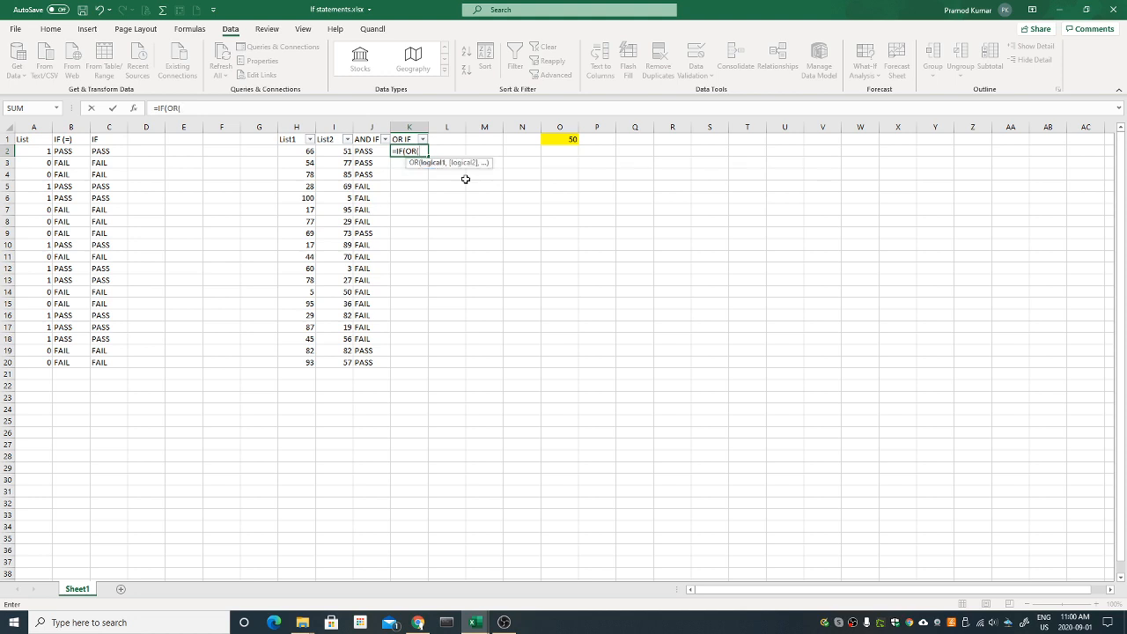
pyautogui.click(300, 150)
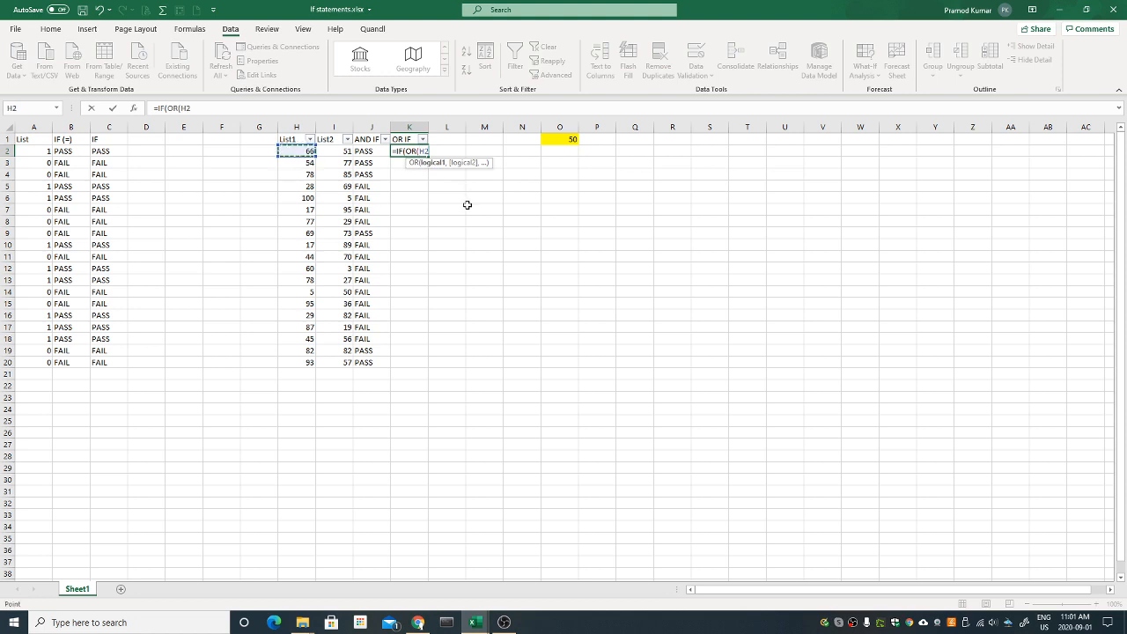
pyautogui.write('>=')
pyautogui.click(563, 142)
pyautogui.press('F4')
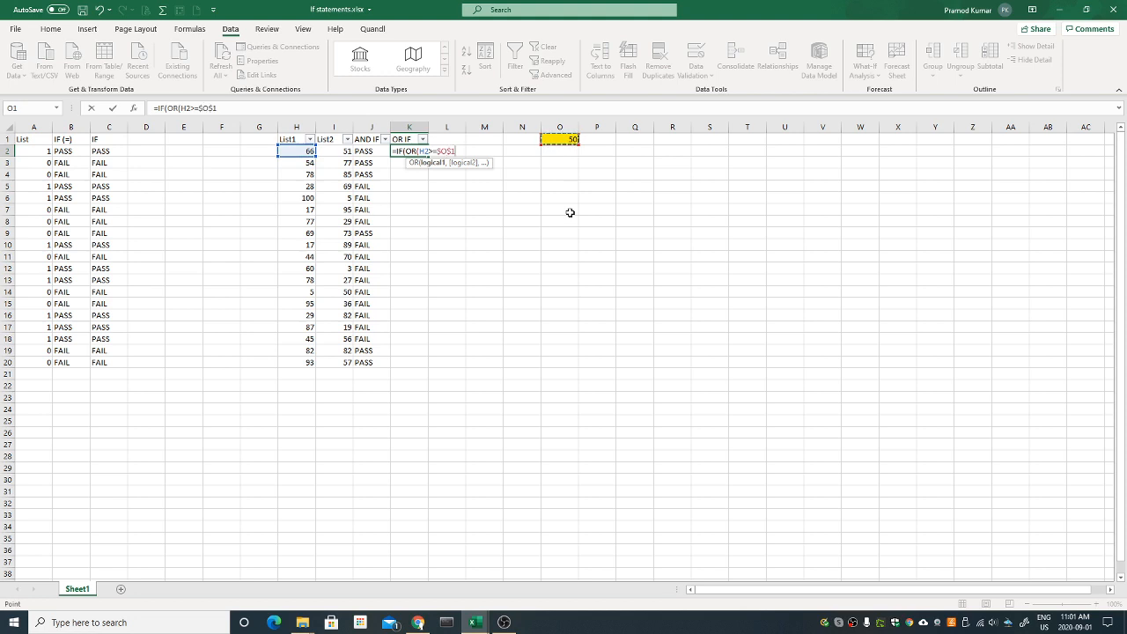
# Add I2>=$O$1 as the second condition of the OR test in the K2 formula
pyautogui.write(',')
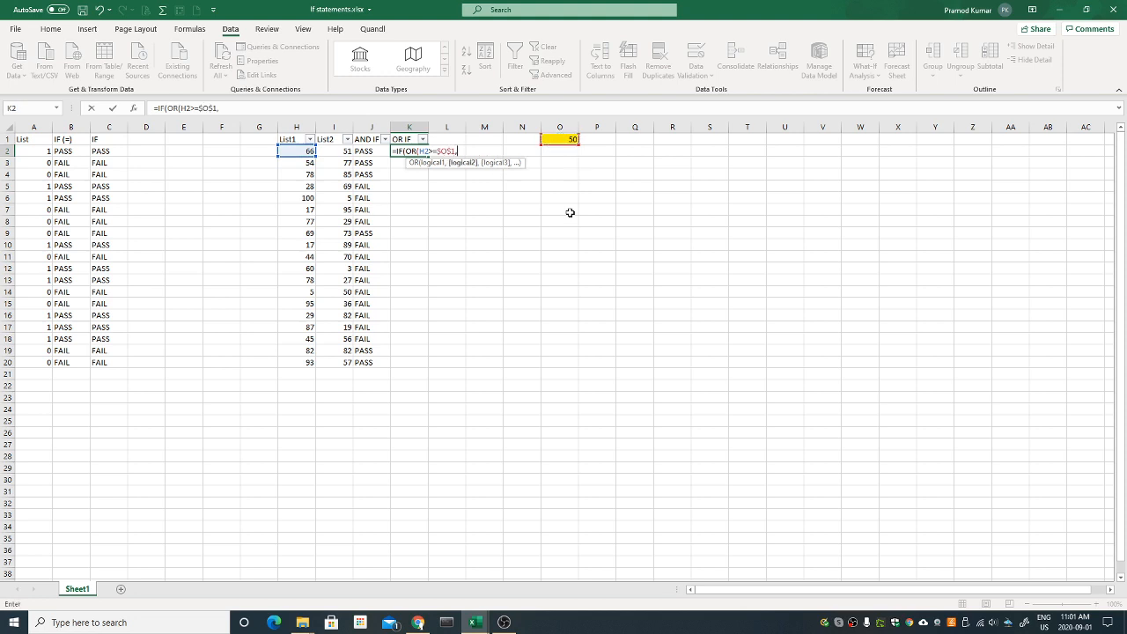
pyautogui.click(343, 150)
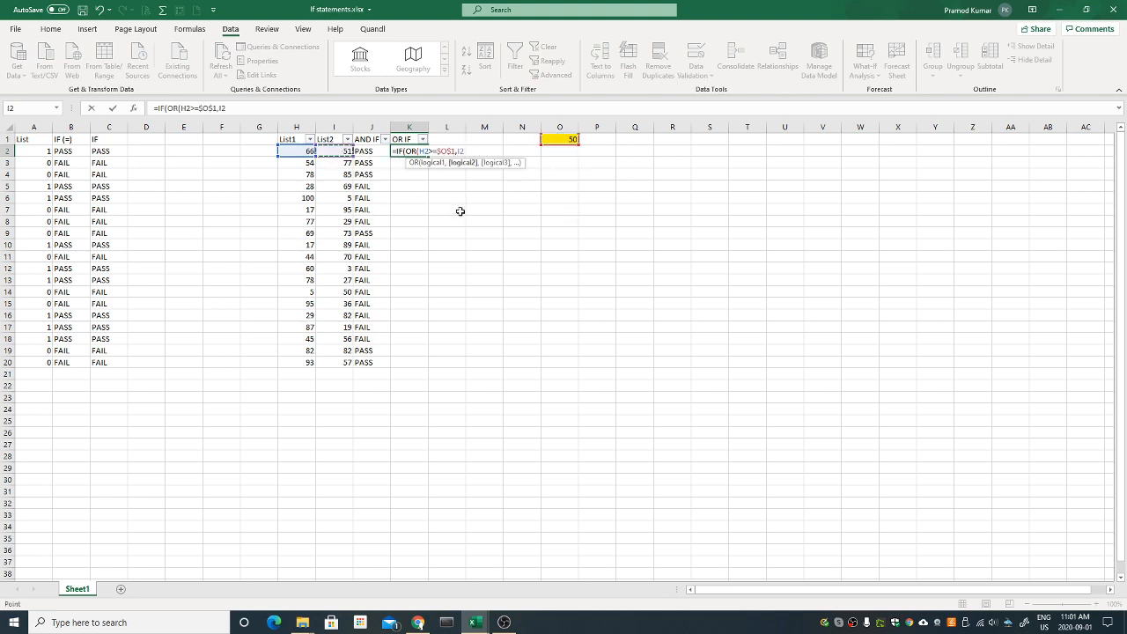
pyautogui.write('>=')
pyautogui.click(568, 139)
pyautogui.press('F4')
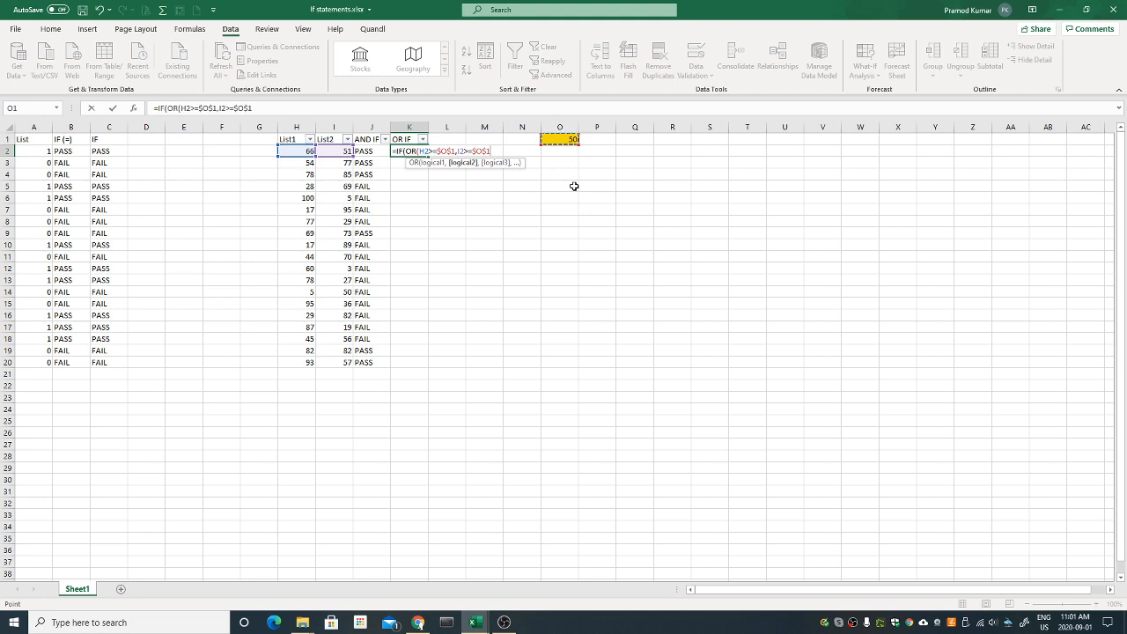
# Close the OR test and complete the K2 formula to return "PASS" if true and "FAIL" if false
pyautogui.write('),')
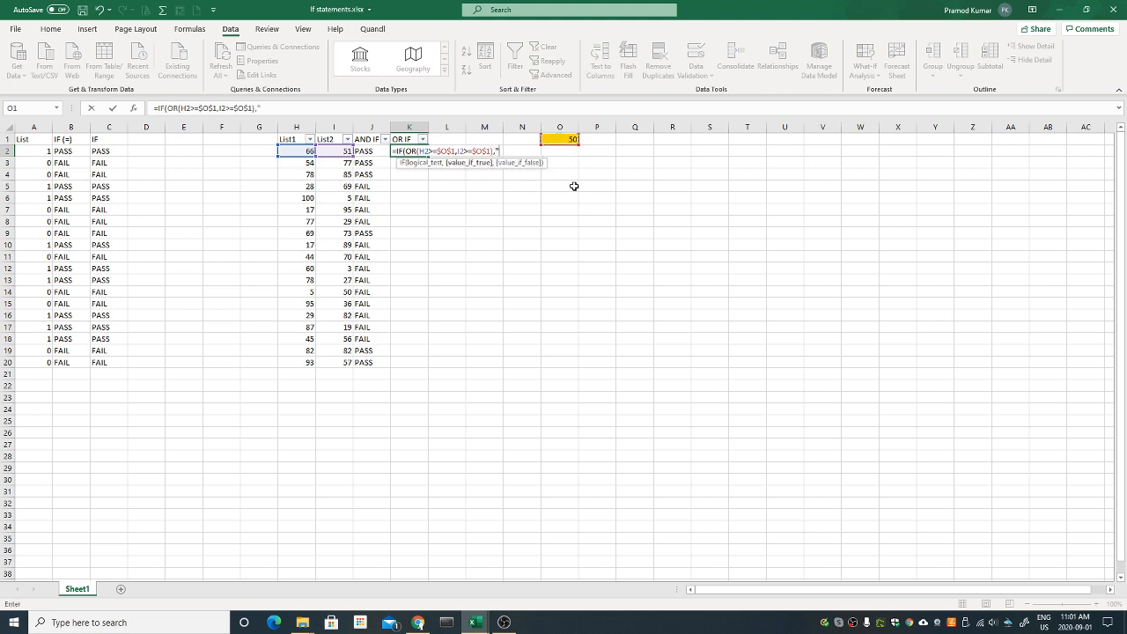
pyautogui.write('"pa')
pyautogui.write('PASS"')
pyautogui.write(',')
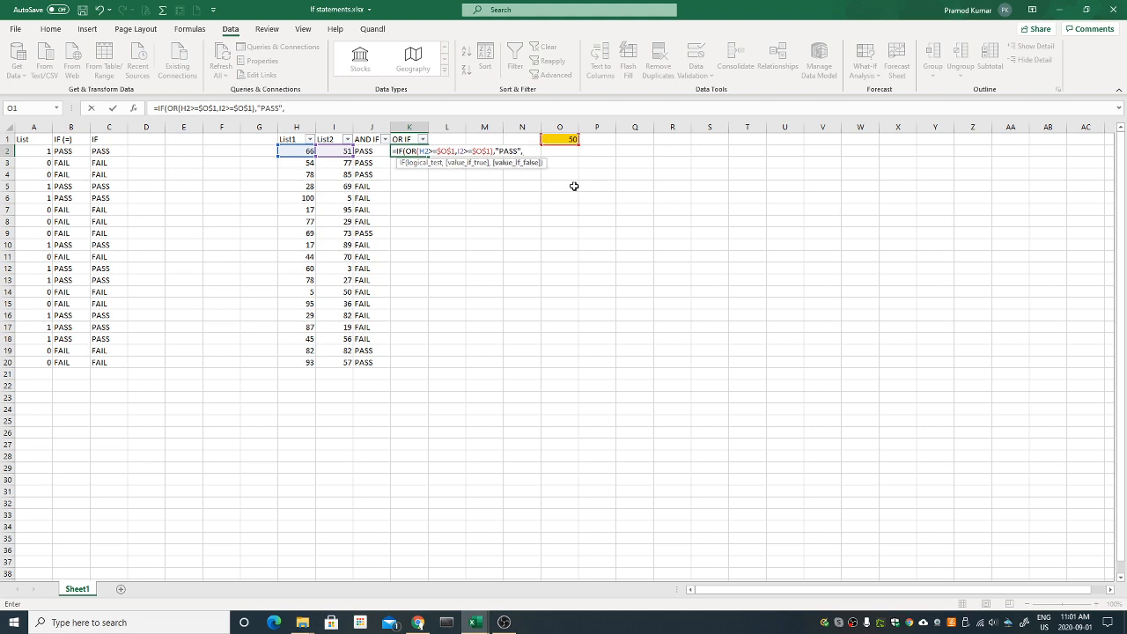
pyautogui.write('"FAIL")')
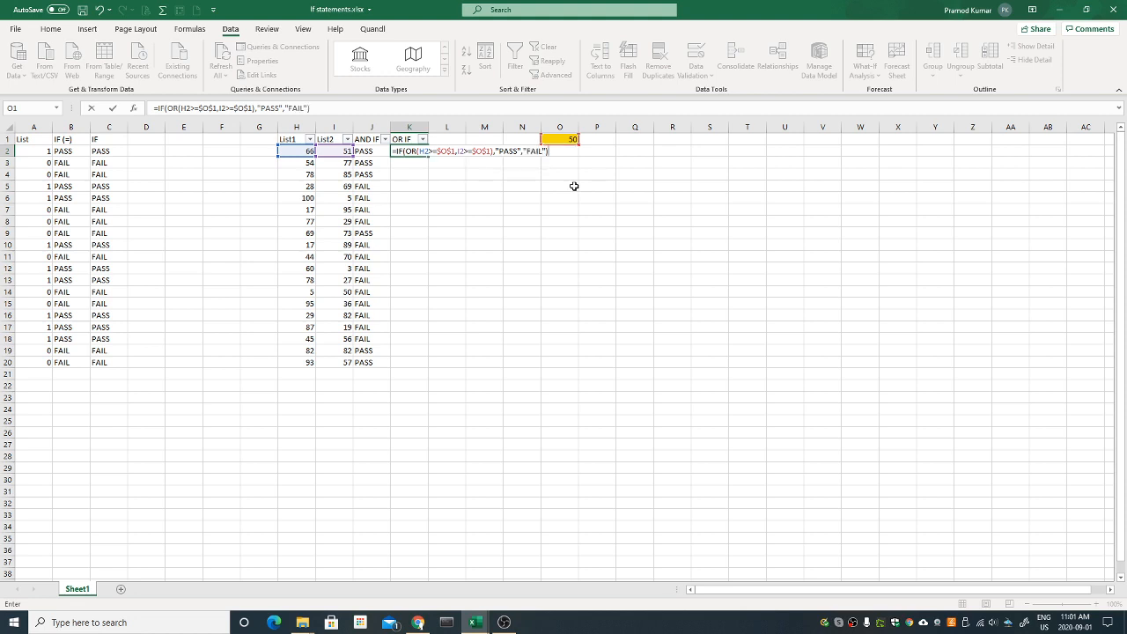
pyautogui.press('Return')
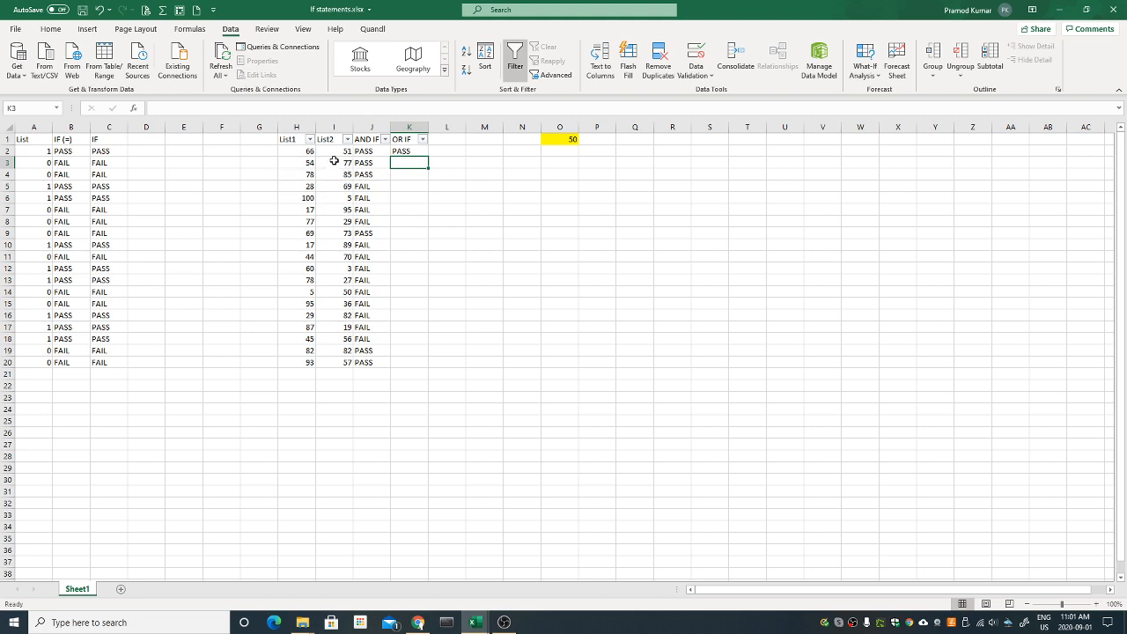
# Fill the K2 formula down to K20 and check List1 and List2 values in rows 11, 14 and 16
pyautogui.click(412, 151)
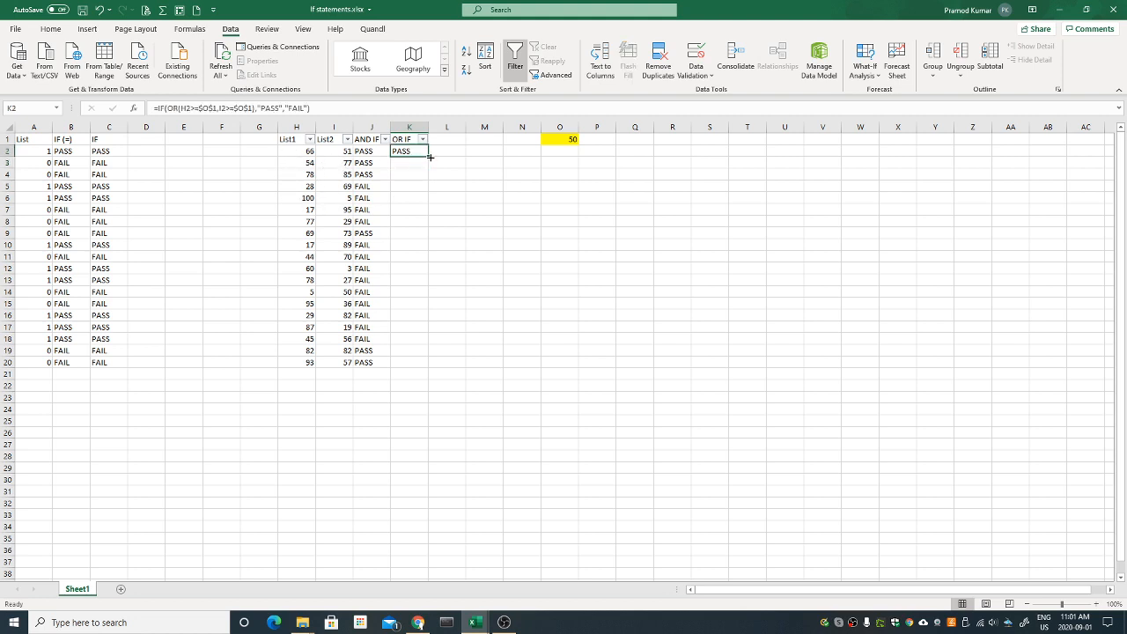
pyautogui.doubleClick(430, 156)
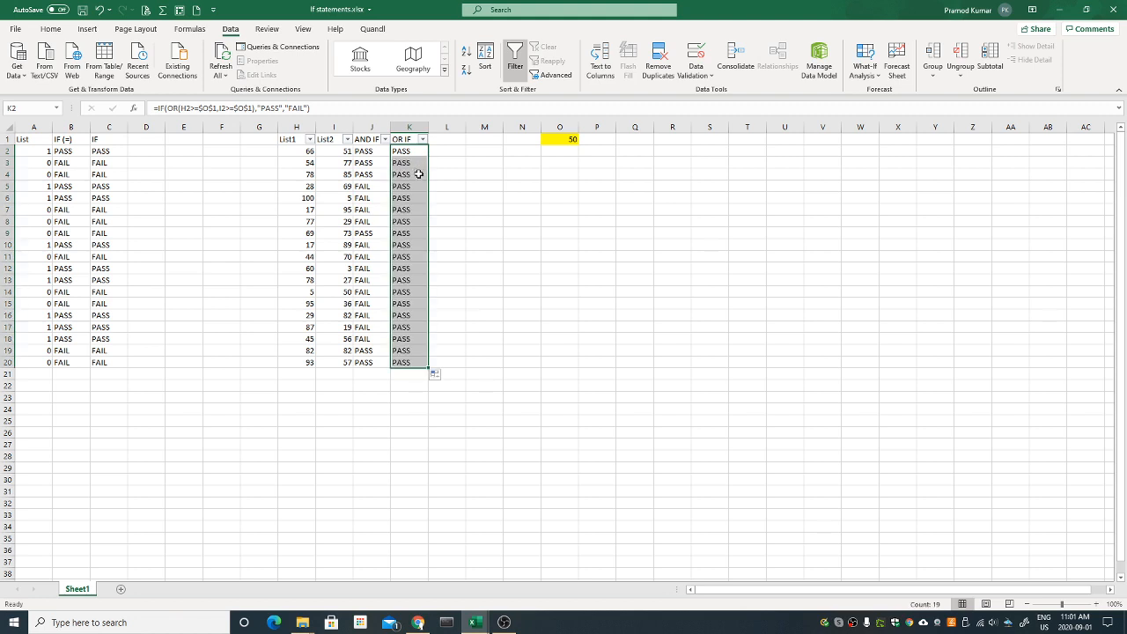
pyautogui.click(302, 254)
pyautogui.click(342, 291)
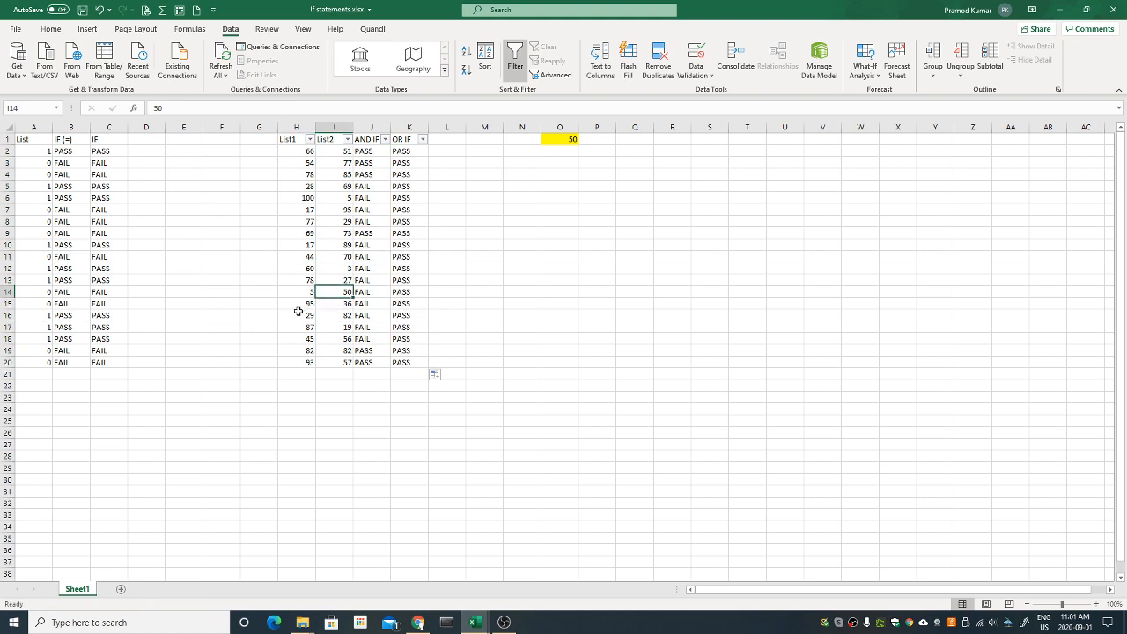
pyautogui.click(299, 314)
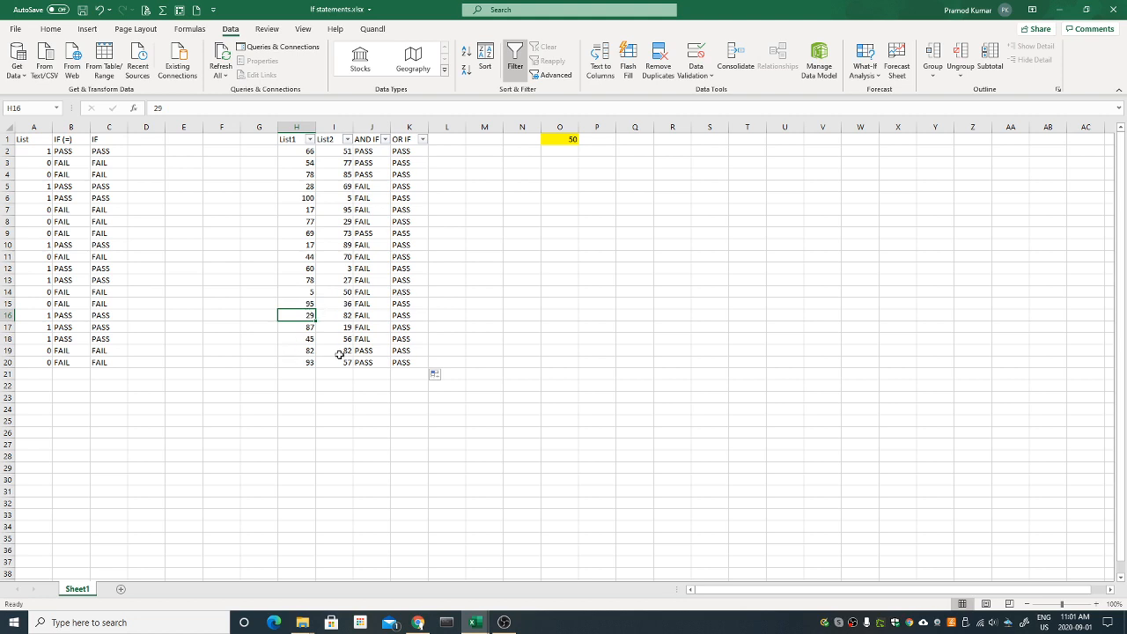
pyautogui.click(339, 292)
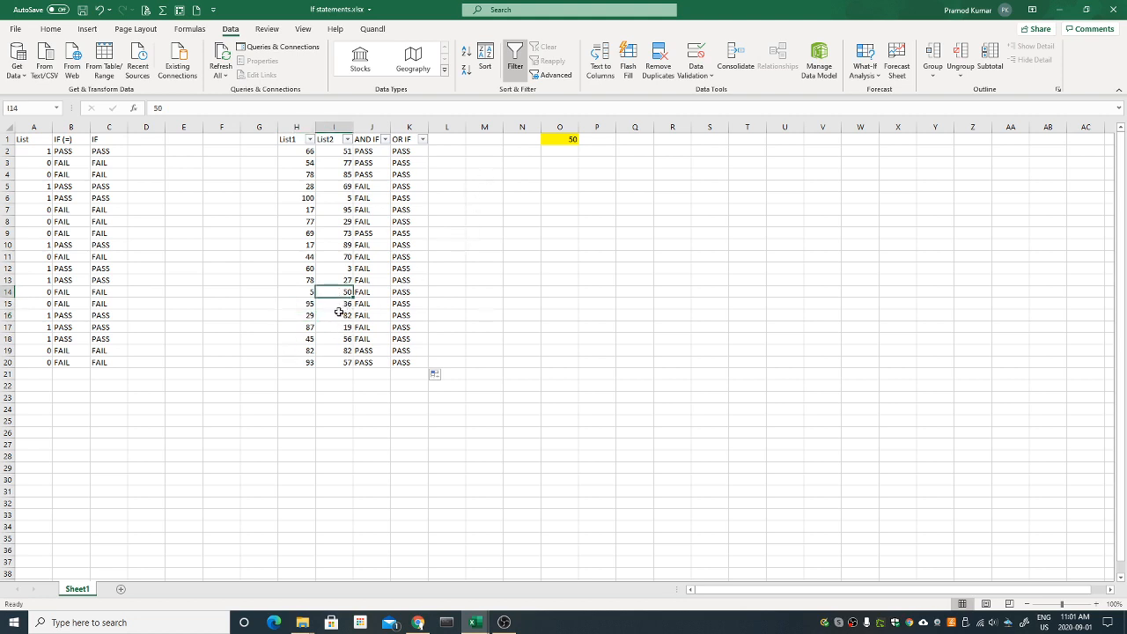
# Change the List1 value in H15 to 20
pyautogui.click(306, 303)
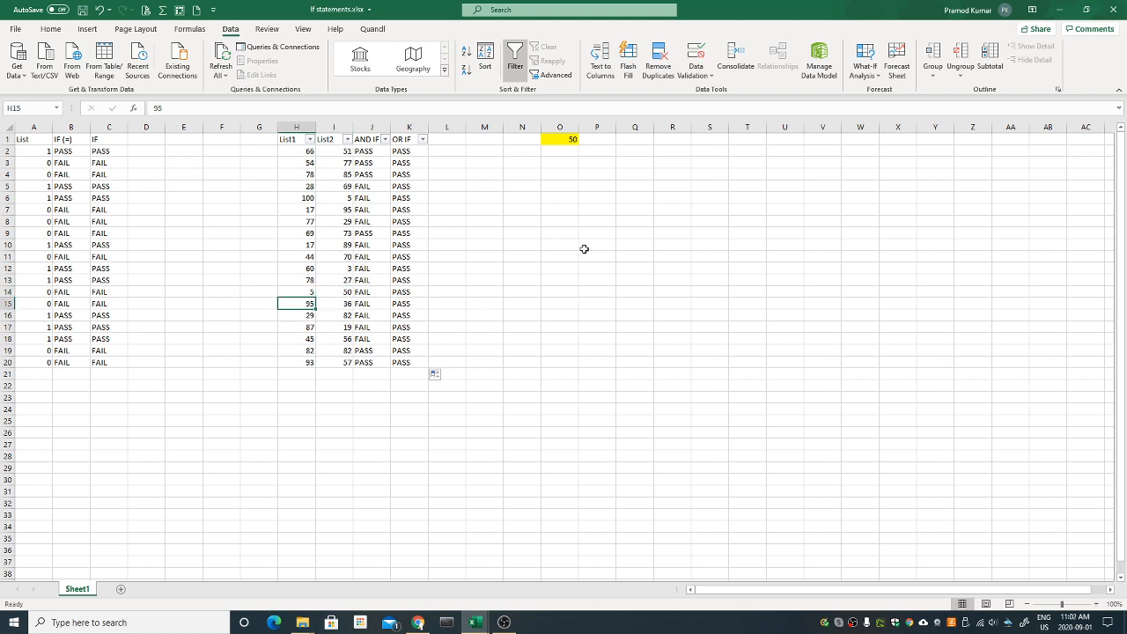
pyautogui.write('20')
pyautogui.press('Return')
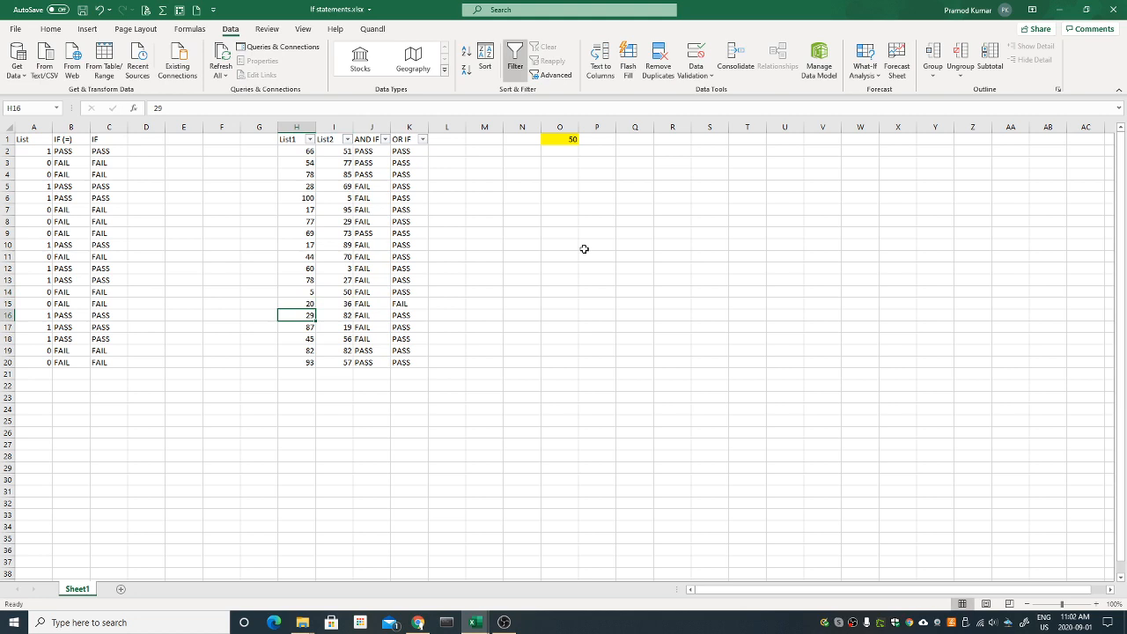
# Check the AND IF and OR IF results in row 15 against its List1 and List2 values
pyautogui.click(363, 305)
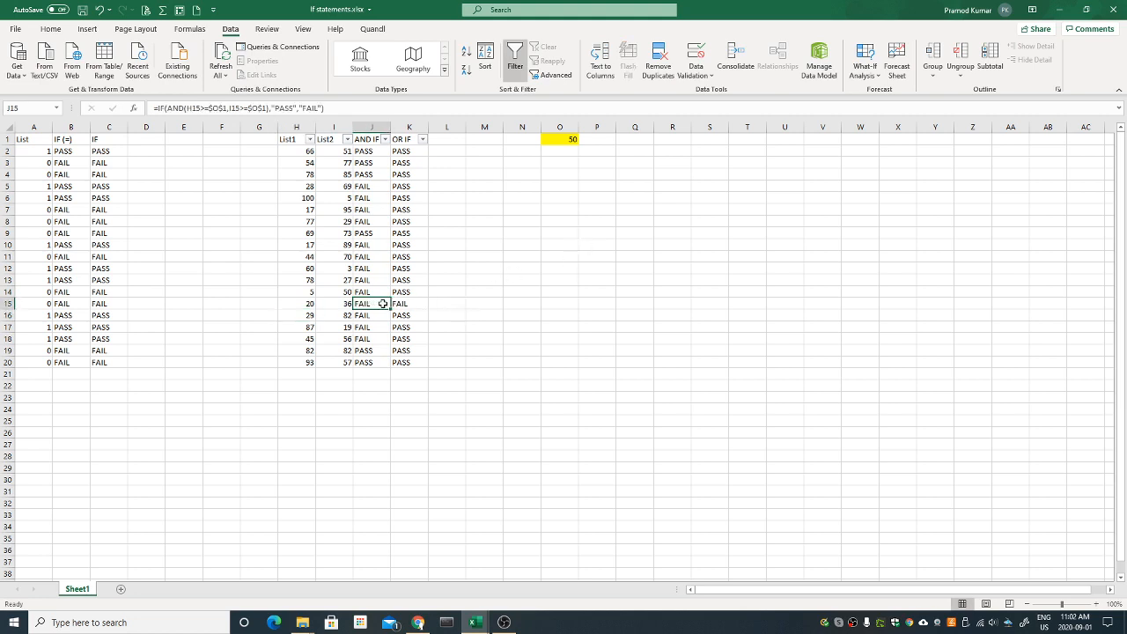
pyautogui.click(341, 304)
pyautogui.click(304, 303)
pyautogui.click(336, 303)
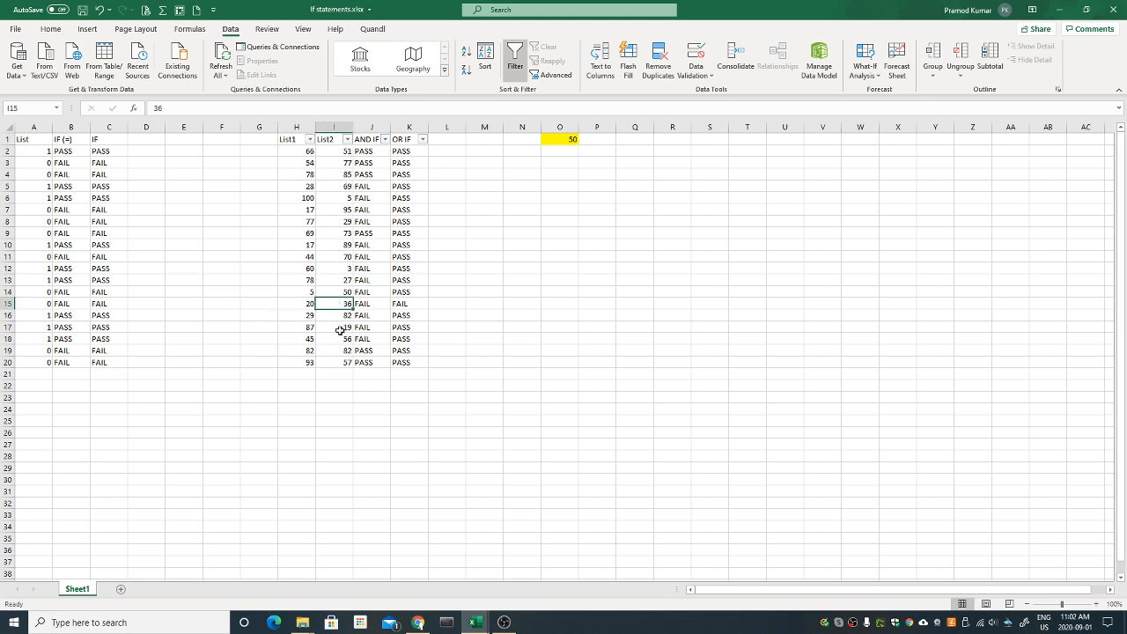
pyautogui.click(409, 301)
pyautogui.click(308, 303)
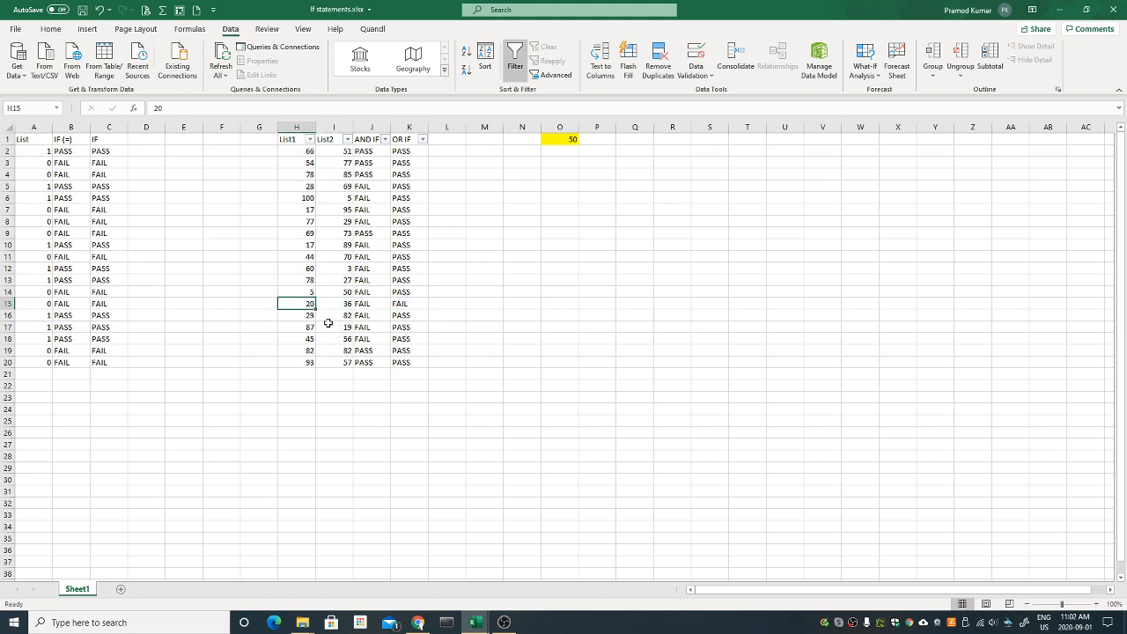
pyautogui.click(334, 304)
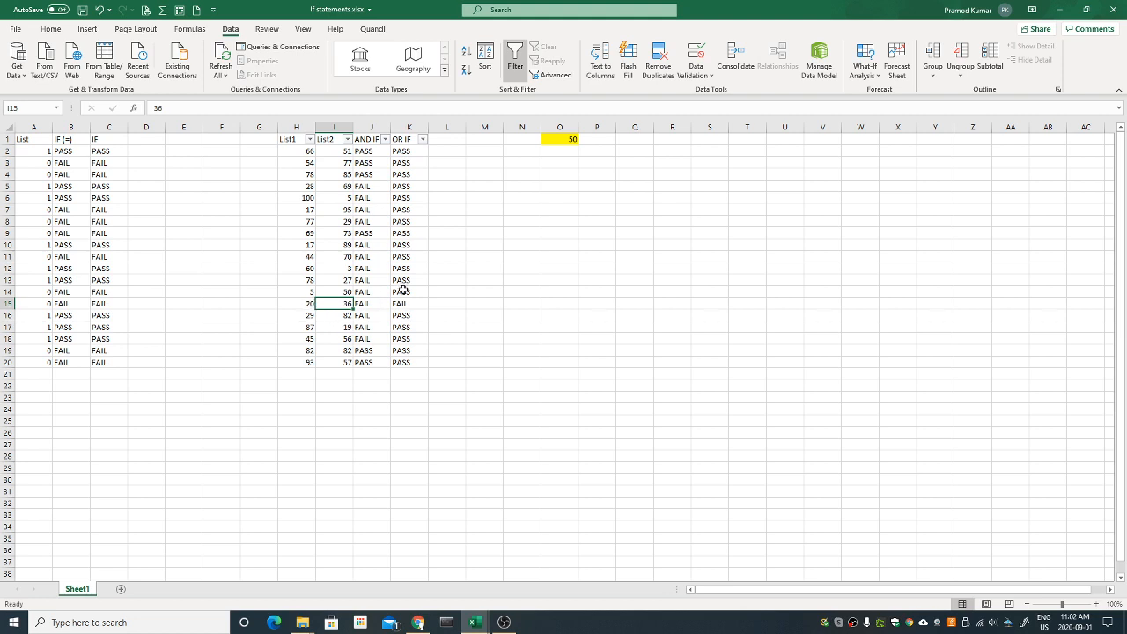
# Compare the AND IF and OR IF results across several rows and check the threshold cell O1
pyautogui.click(402, 141)
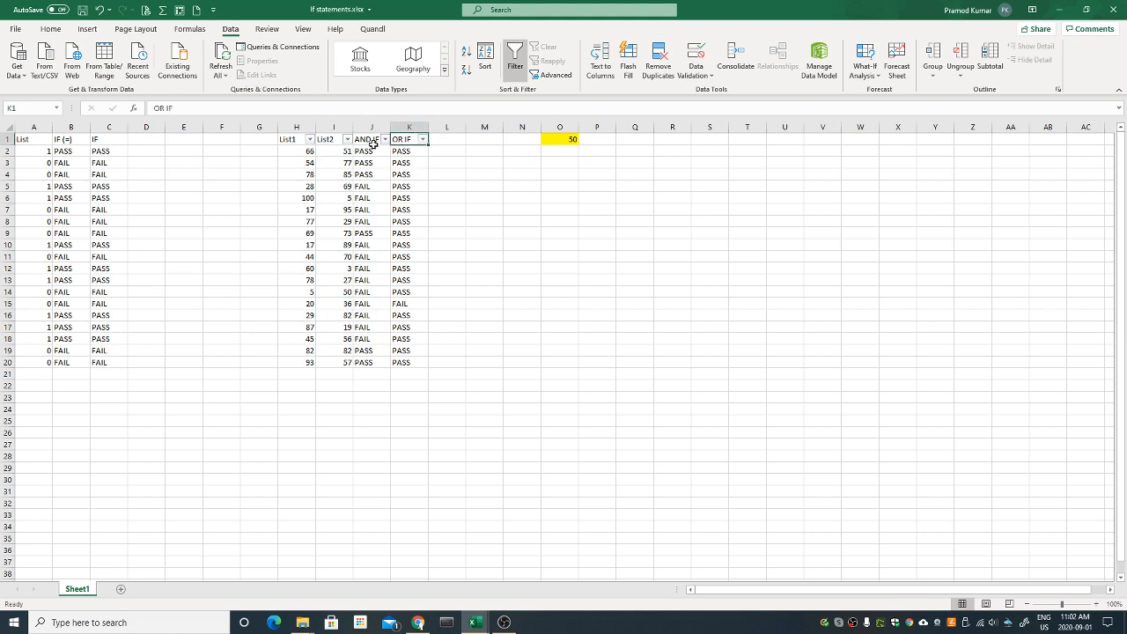
pyautogui.click(370, 142)
pyautogui.click(412, 196)
pyautogui.click(370, 234)
pyautogui.click(412, 254)
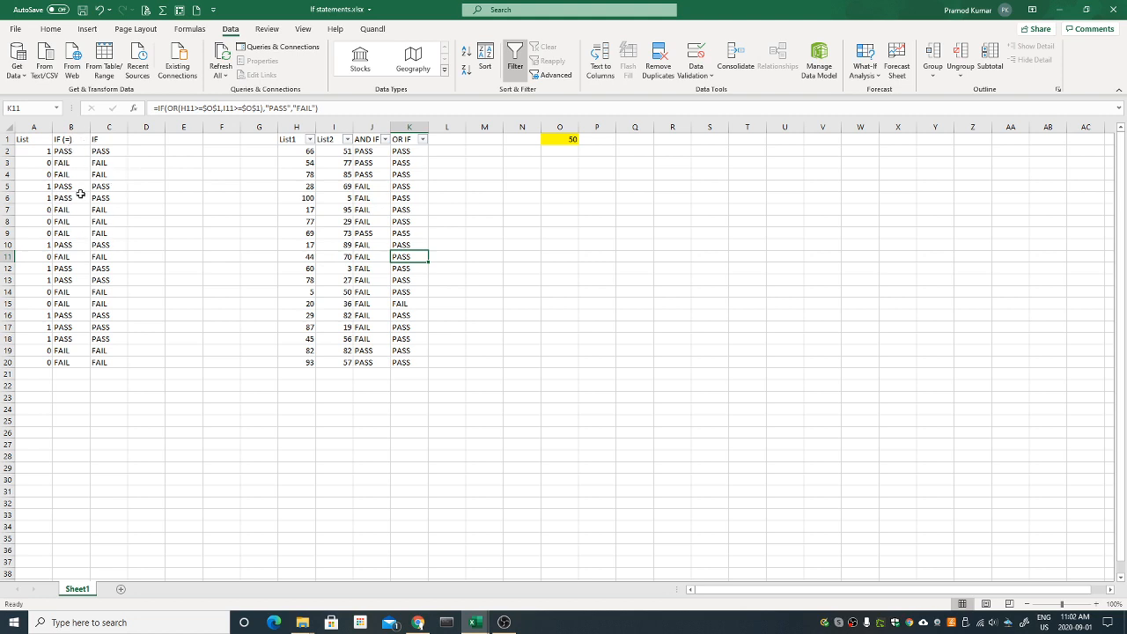
pyautogui.click(397, 187)
pyautogui.click(370, 234)
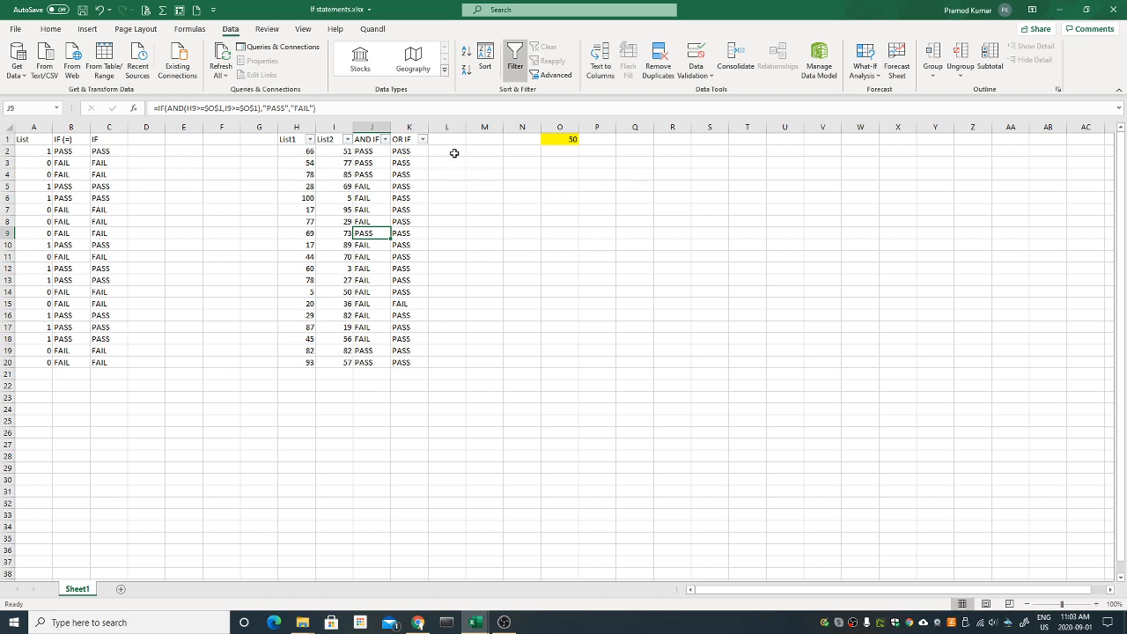
pyautogui.click(556, 140)
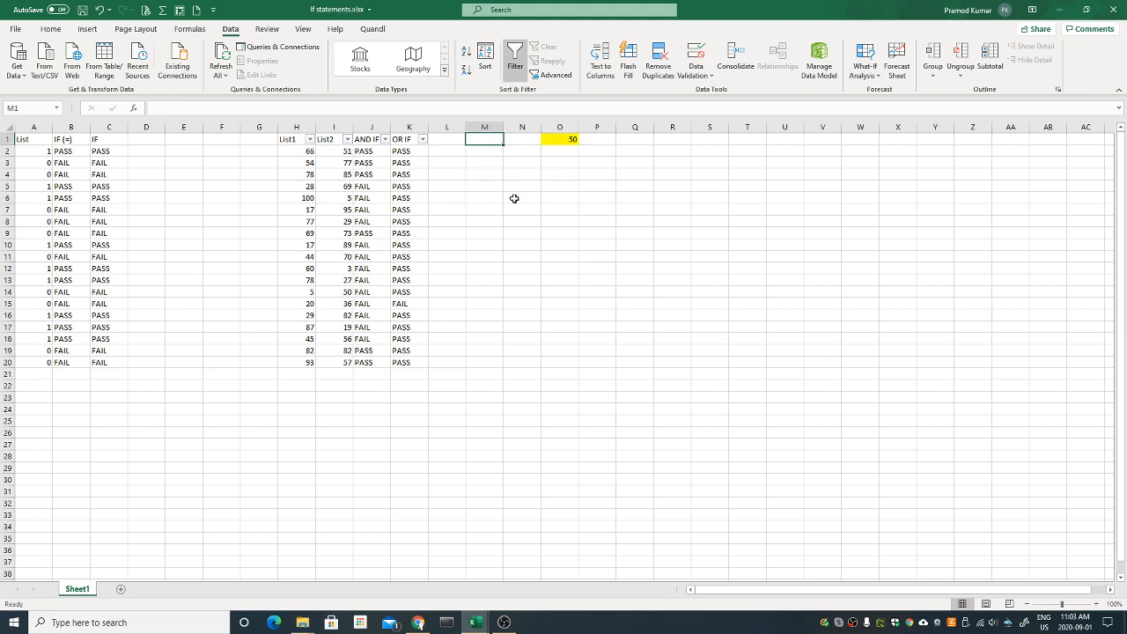
# Enter the header "Nested If" in cell M1
pyautogui.write('mULT')
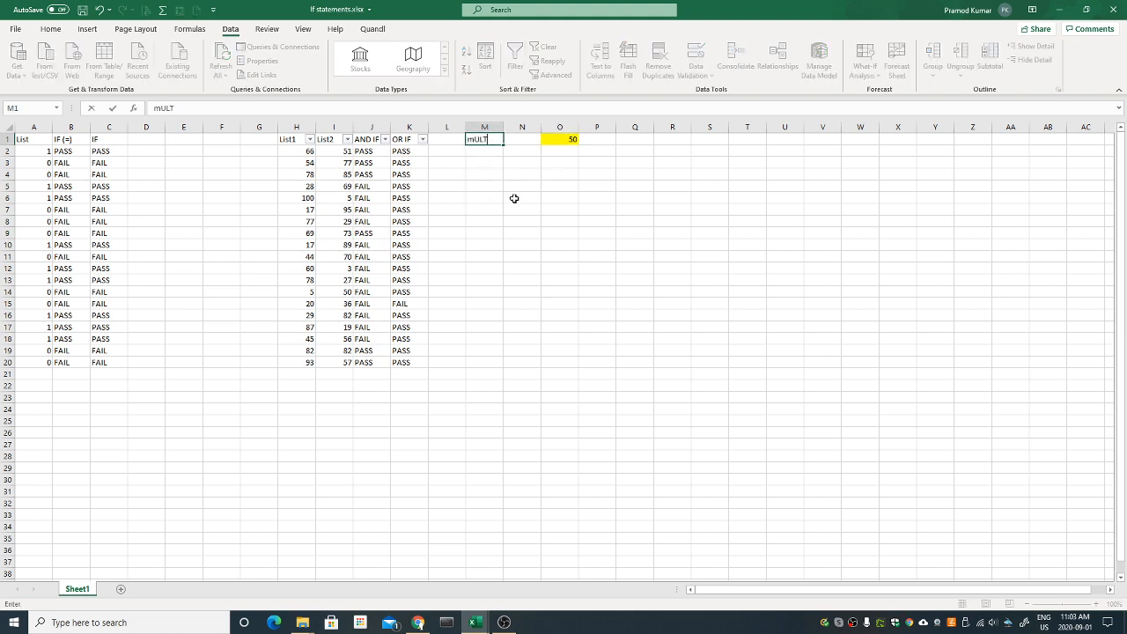
pyautogui.press('BackSpace')
pyautogui.press('BackSpace')
pyautogui.press('BackSpace')
pyautogui.press('BackSpace')
pyautogui.write('Multiple')
pyautogui.press('Escape')
pyautogui.write('Nested If')
pyautogui.press('Return')
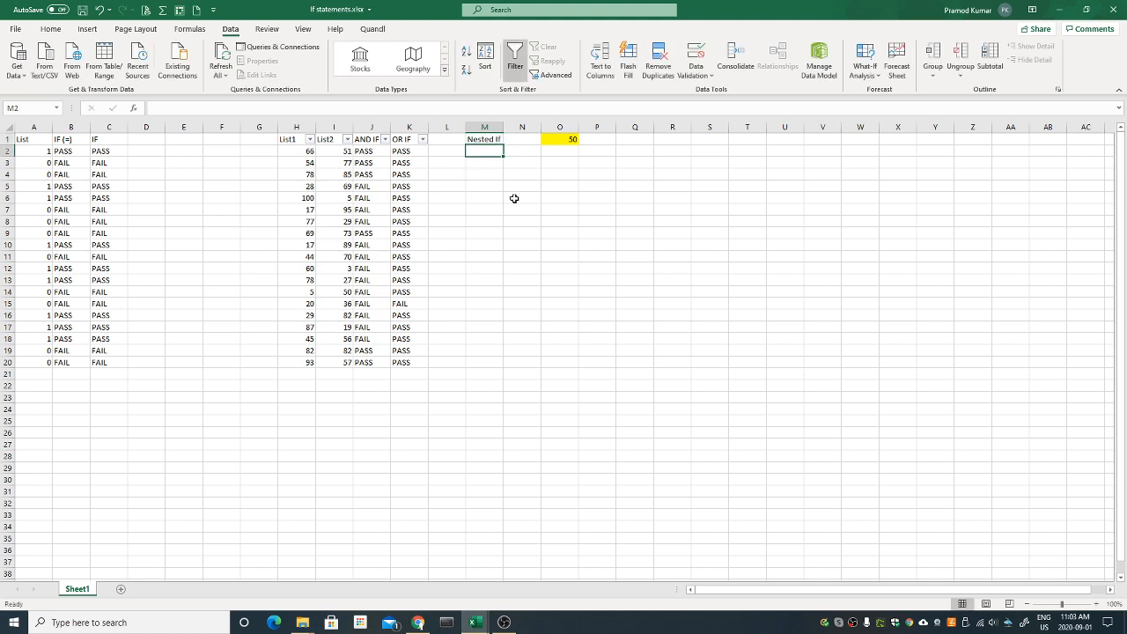
# Start an IF formula in M2 that tests whether H2 is at least the absolute threshold reference, H2>=$O$1
pyautogui.write('=')
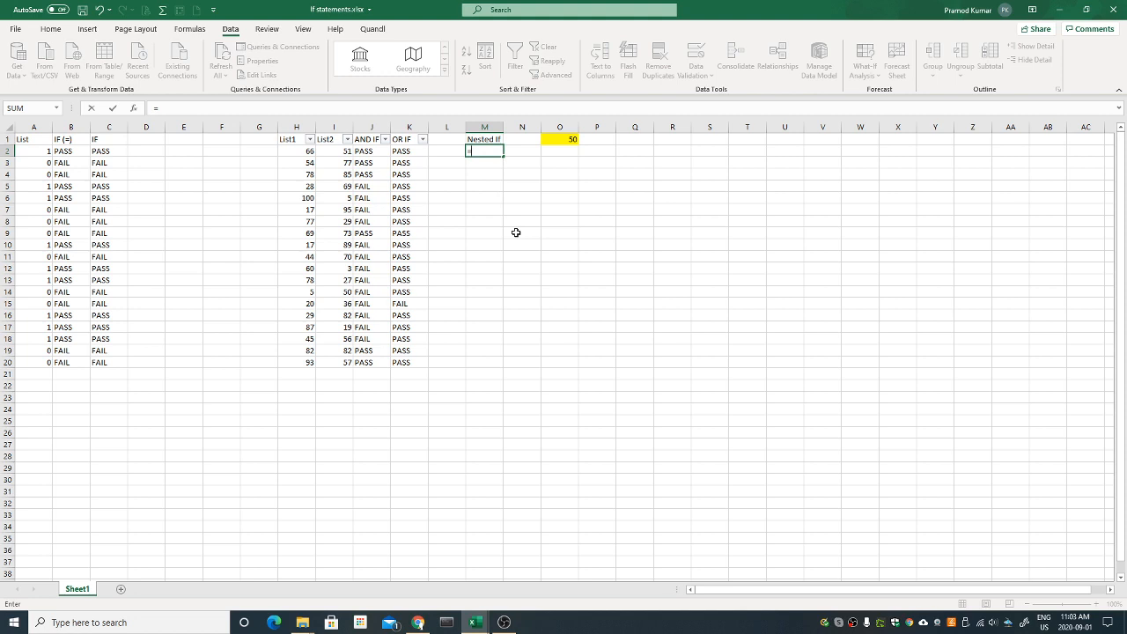
pyautogui.write('if')
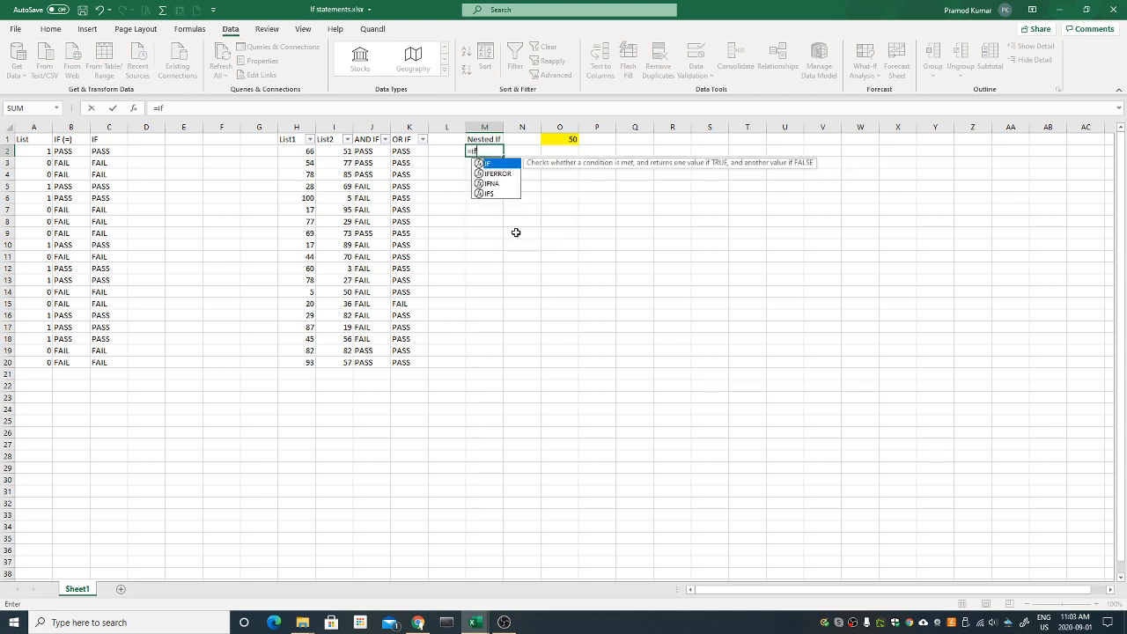
pyautogui.write('(')
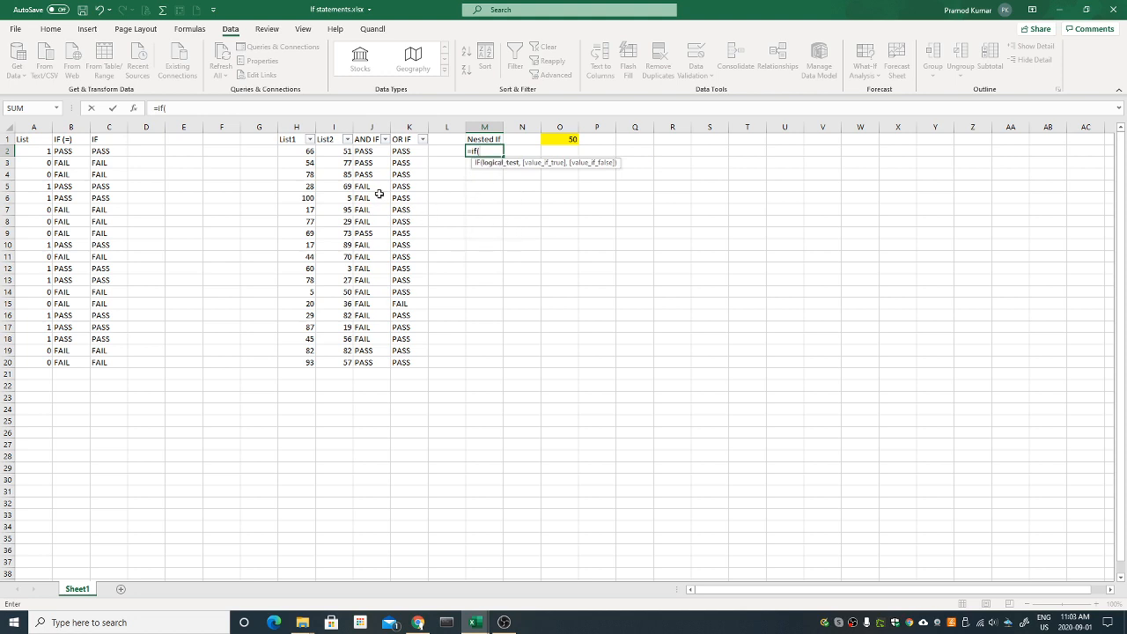
pyautogui.click(294, 149)
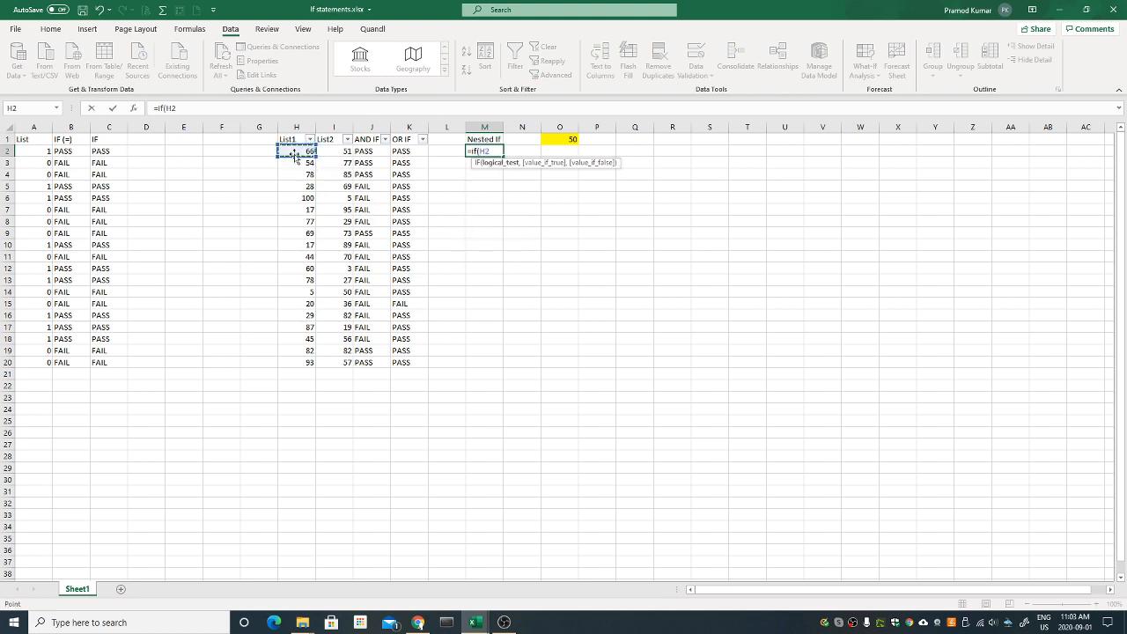
pyautogui.write('>=')
pyautogui.click(572, 138)
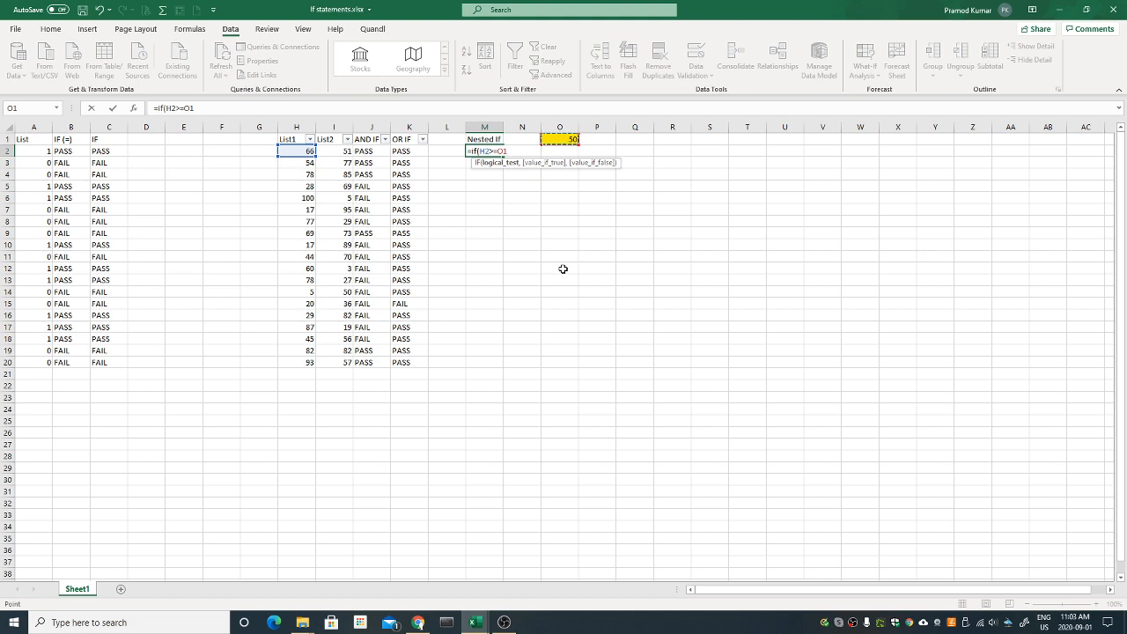
pyautogui.press('F4')
pyautogui.write(',')
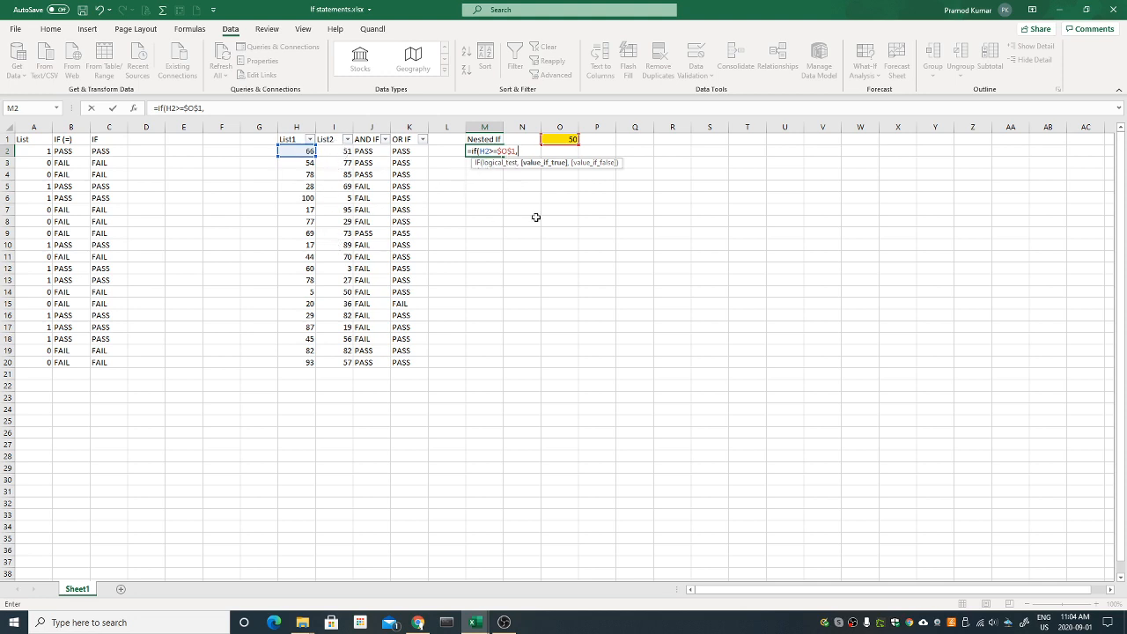
pyautogui.click(344, 151)
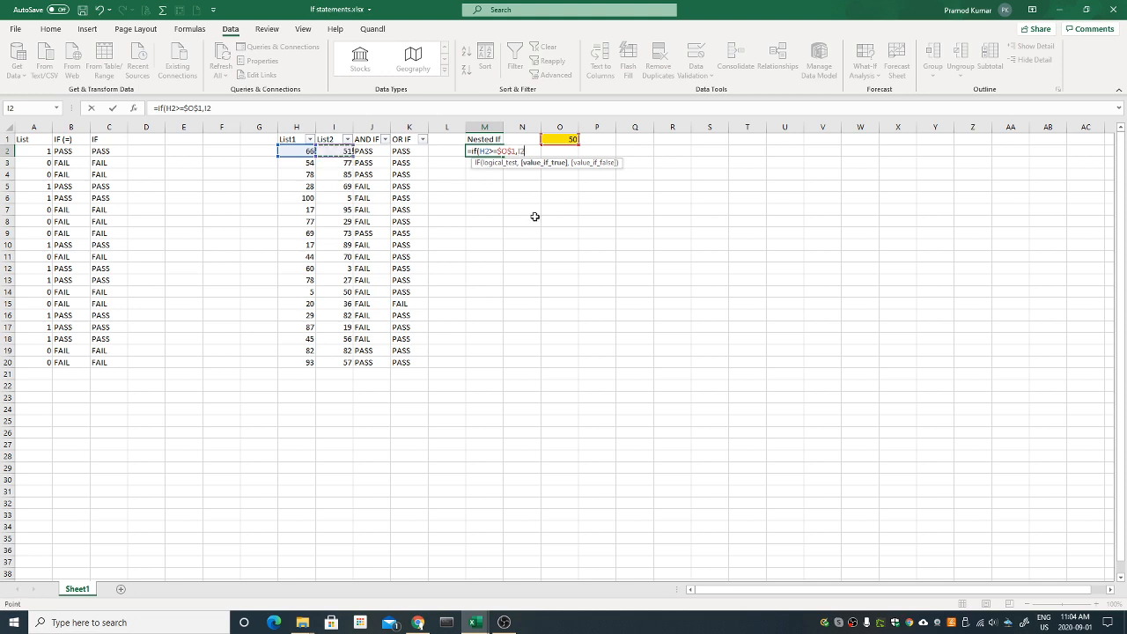
pyautogui.write('>=')
pyautogui.click(565, 140)
pyautogui.press('F4')
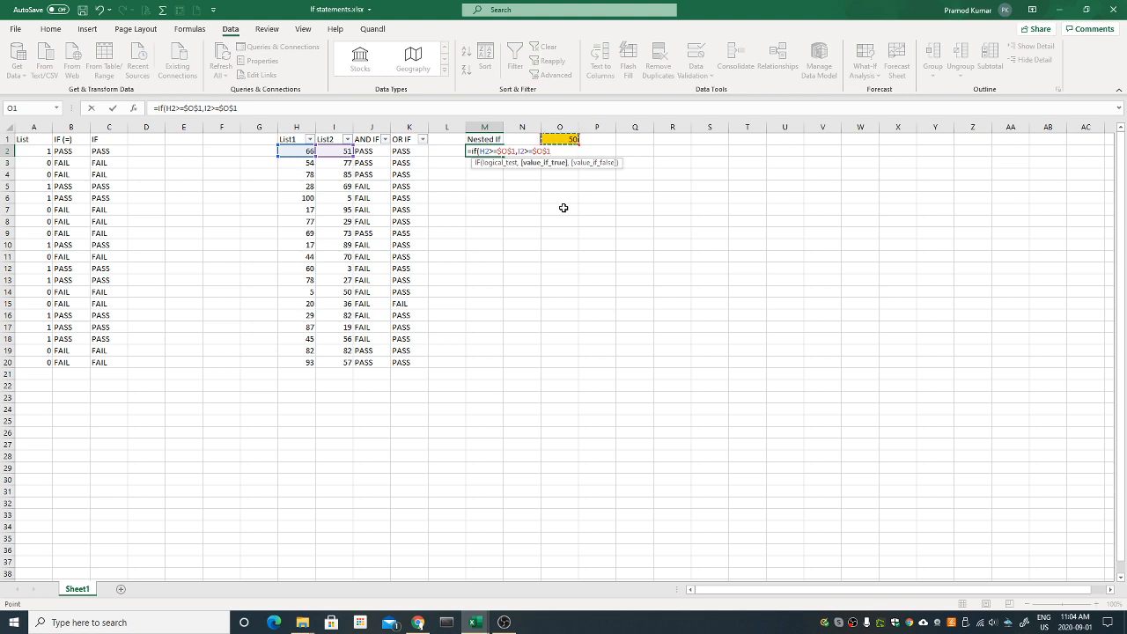
pyautogui.press('BackSpace')
pyautogui.press('BackSpace')
pyautogui.press('BackSpace')
pyautogui.press('BackSpace')
pyautogui.press('BackSpace')
pyautogui.press('BackSpace')
pyautogui.write('if')
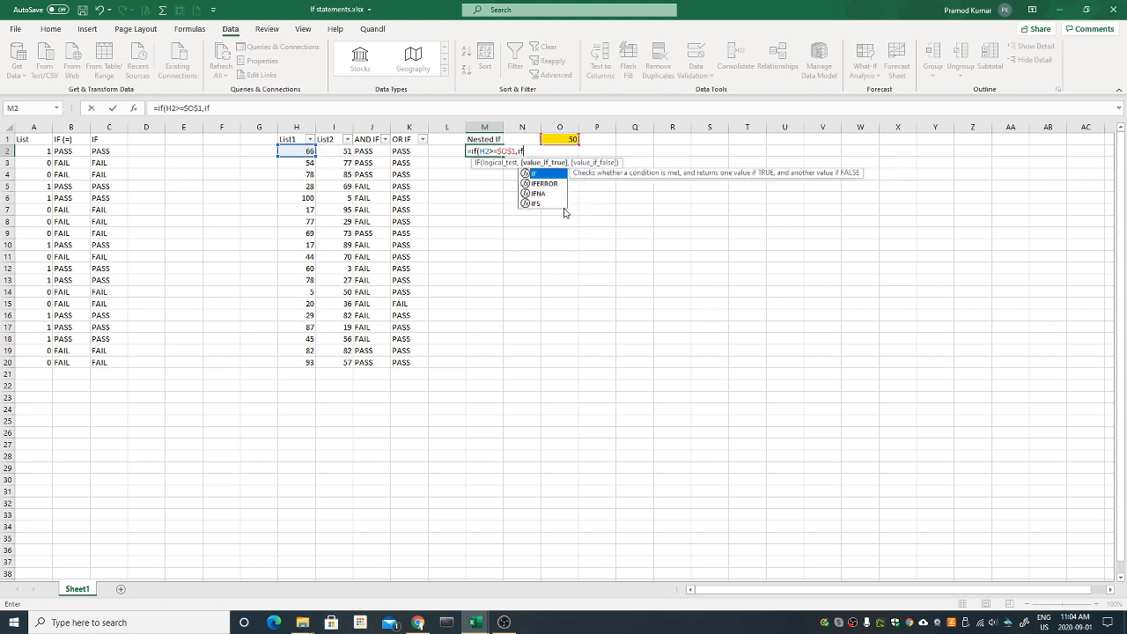
pyautogui.write('(')
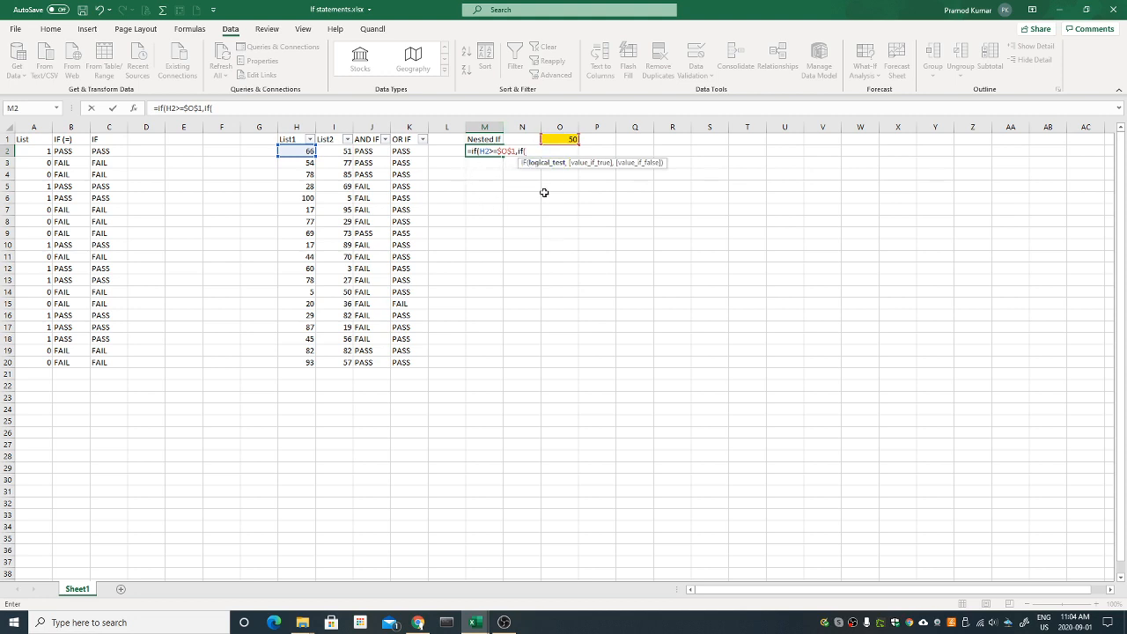
pyautogui.press('BackSpace')
pyautogui.press('BackSpace')
pyautogui.press('BackSpace')
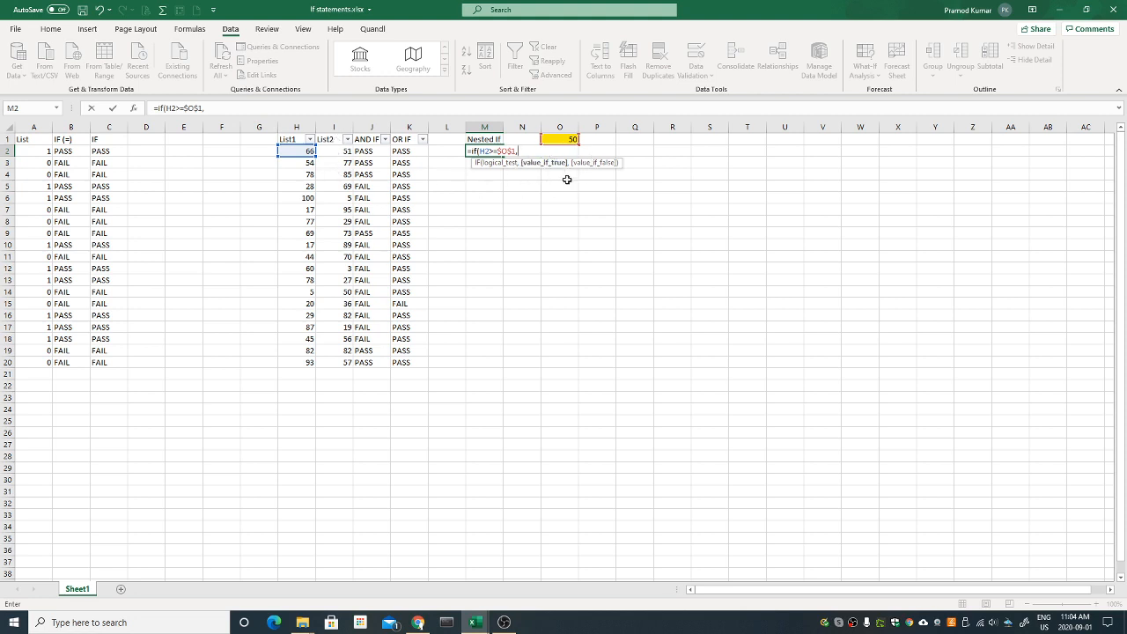
# Nest a second IF as the value if true in M2, testing I2>=$O$1
pyautogui.write('if')
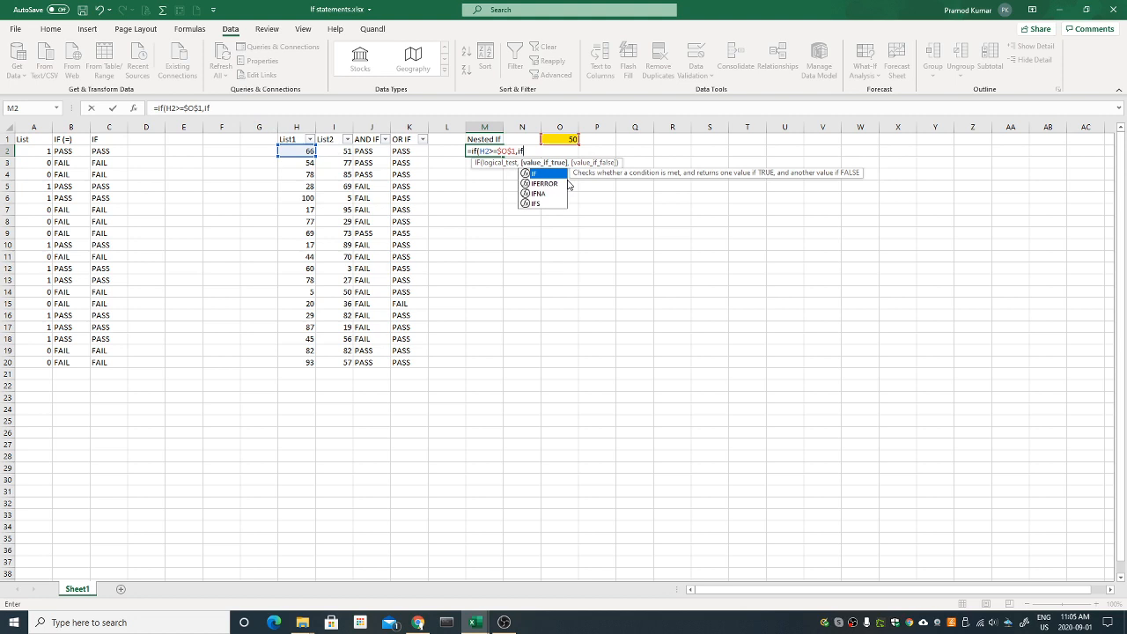
pyautogui.write('(')
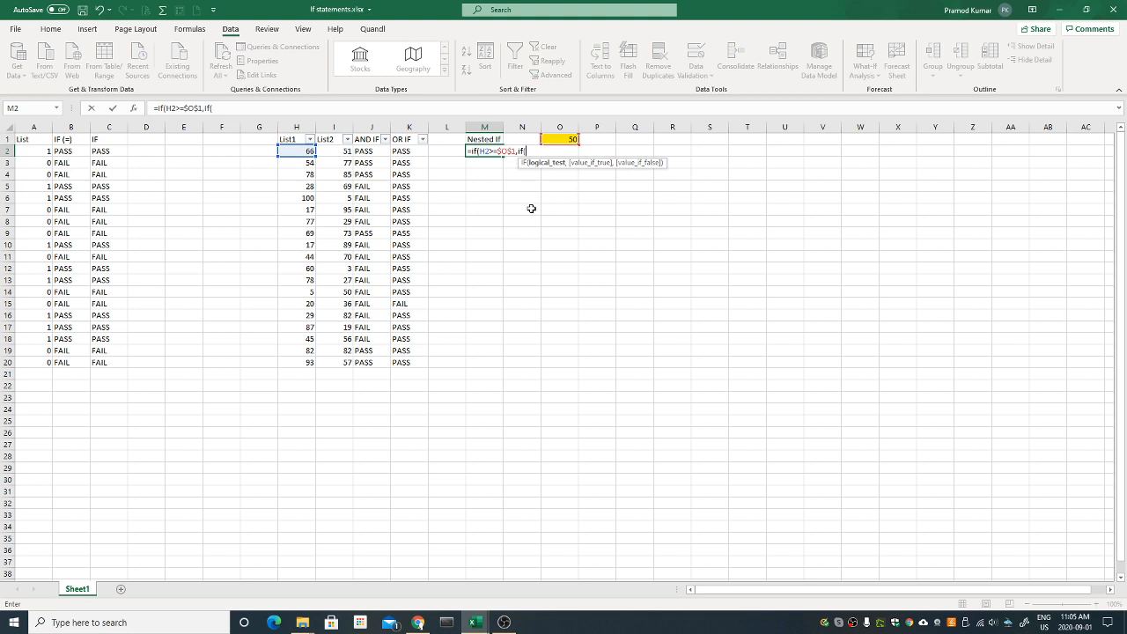
pyautogui.click(342, 152)
pyautogui.write('>=')
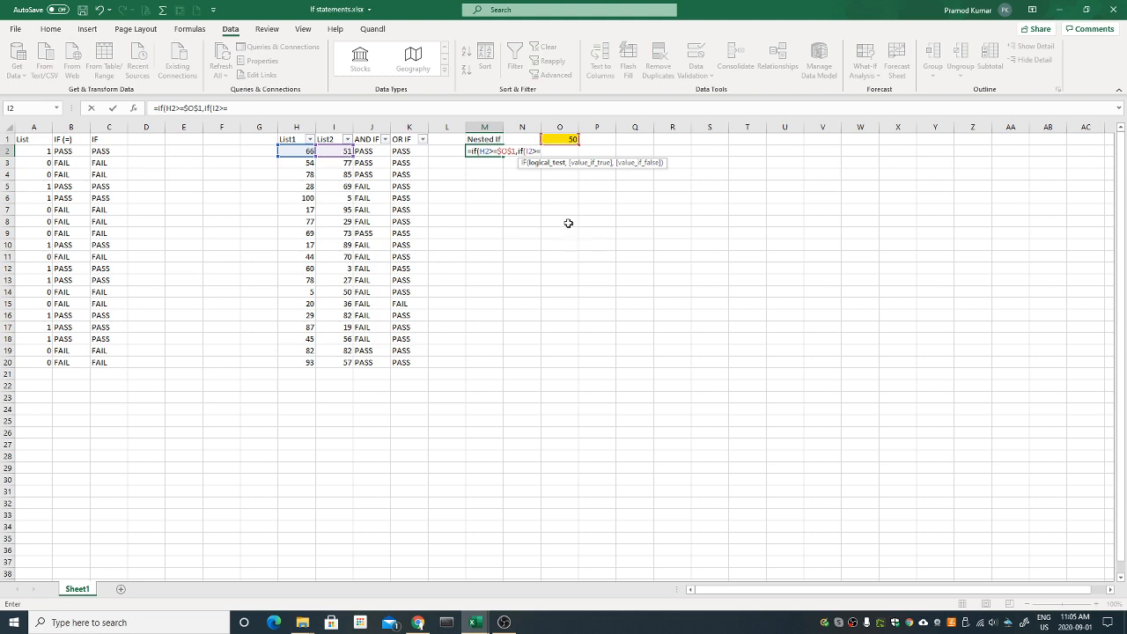
pyautogui.click(569, 140)
pyautogui.press('F4')
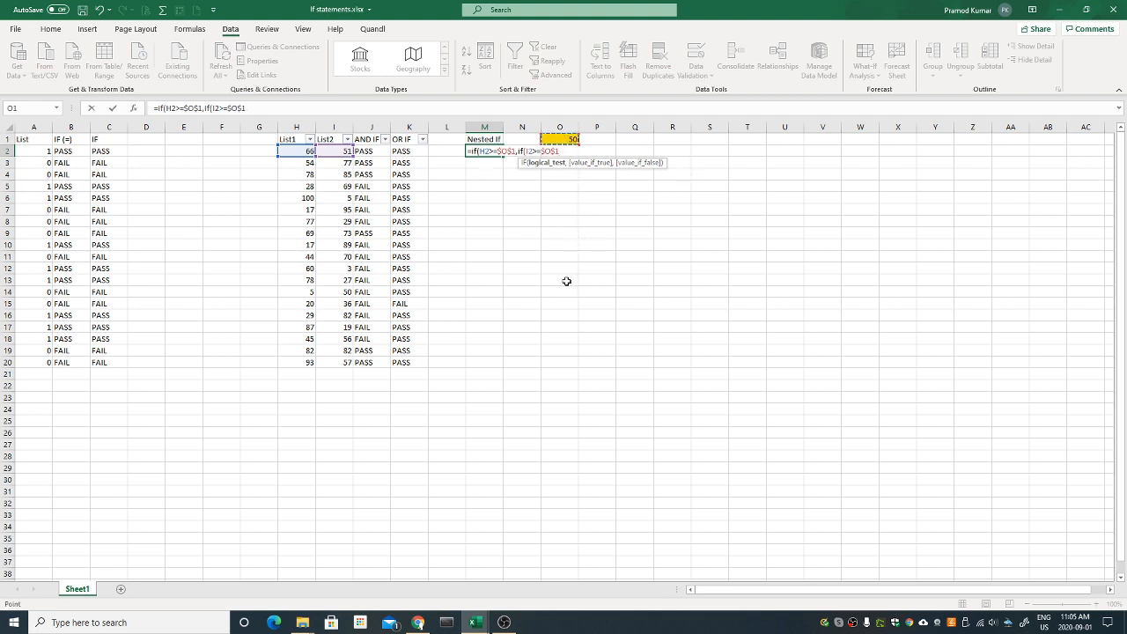
# Complete the M2 formula with "PASS" and "FAIL" for the inner IF and "FAIL" for the outer IF, and fill it down to M20
pyautogui.write(',')
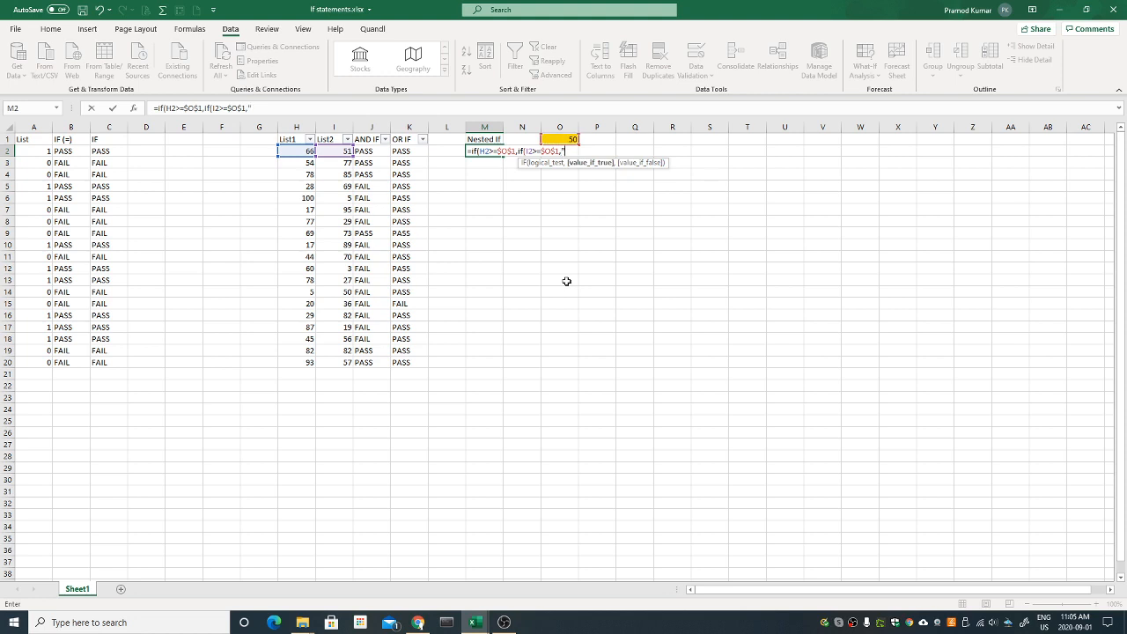
pyautogui.write('"PASS')
pyautogui.write('","')
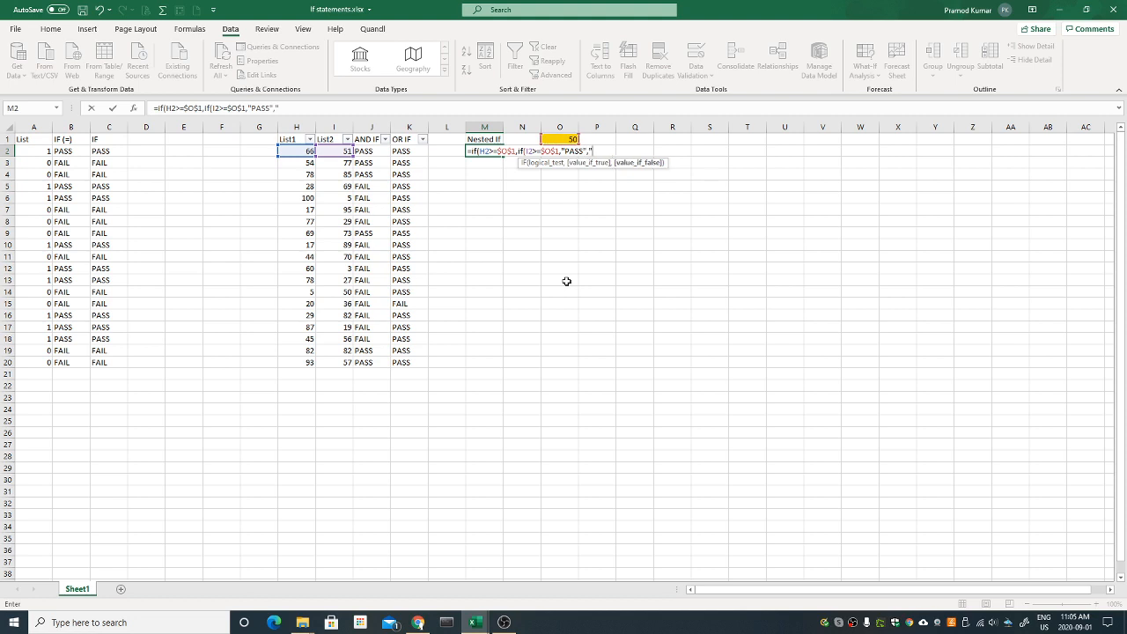
pyautogui.write('FAIL")')
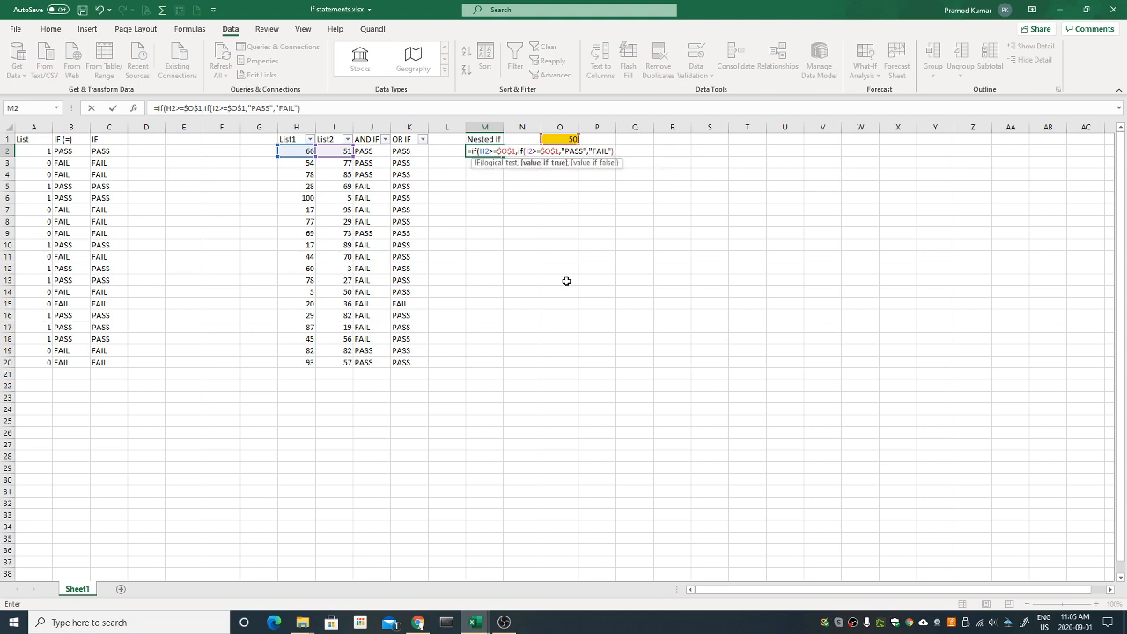
pyautogui.write(',"FAIL')
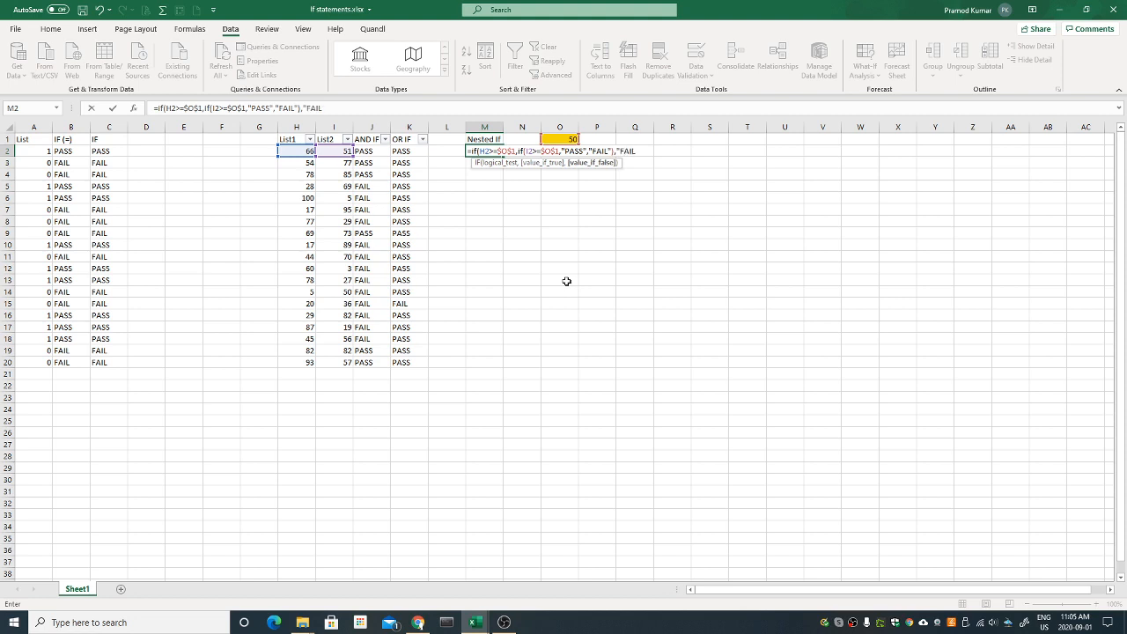
pyautogui.write('")')
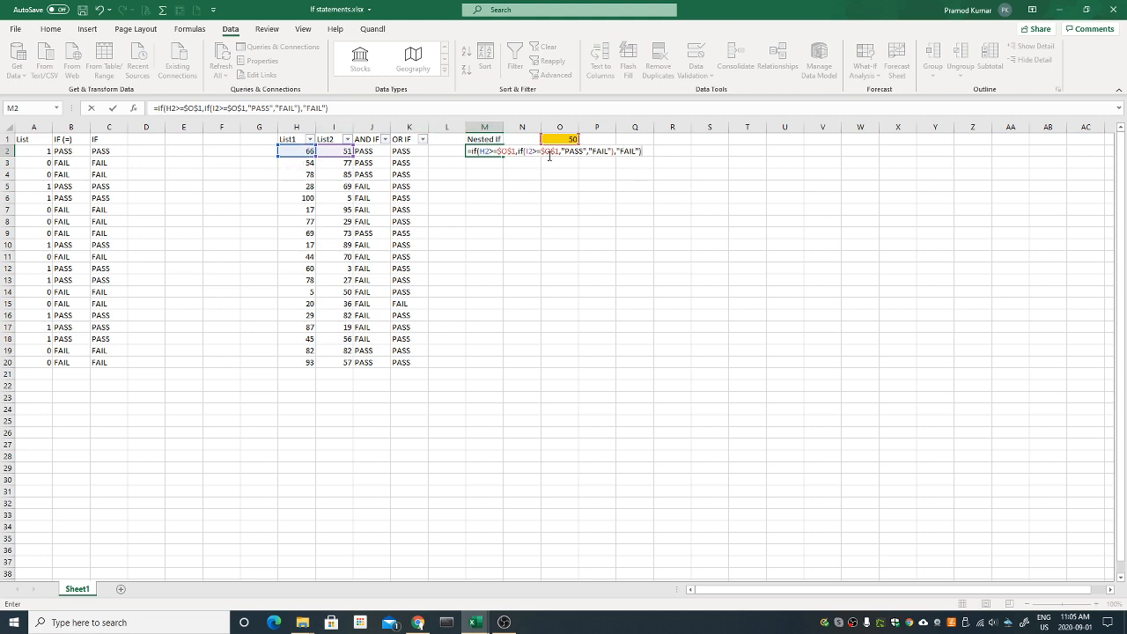
pyautogui.press('Return')
pyautogui.press('Up')
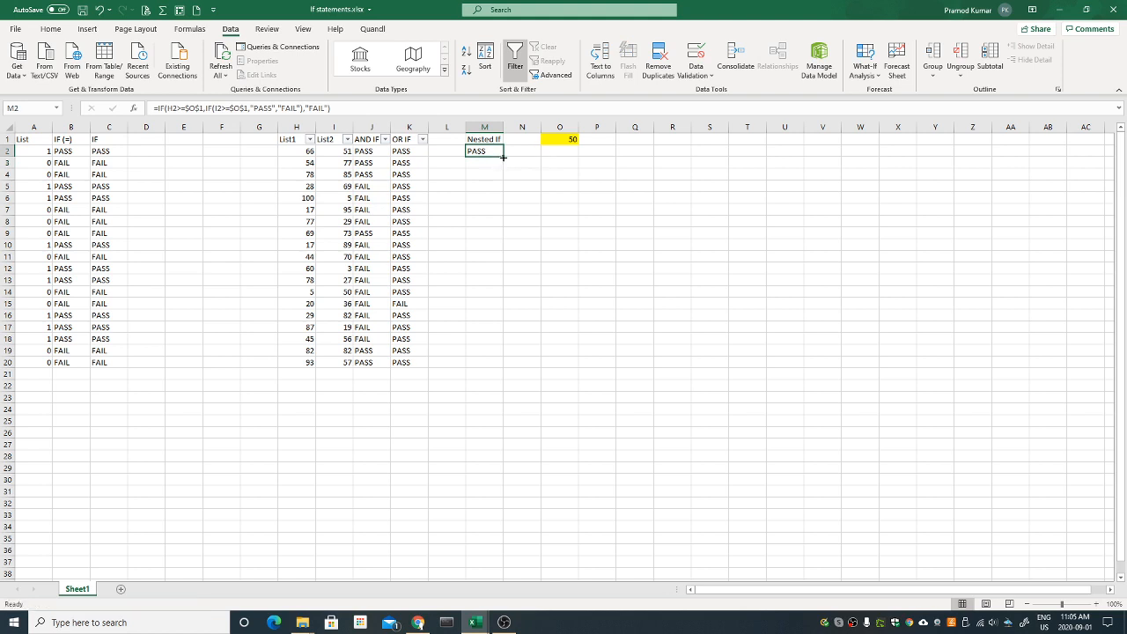
pyautogui.moveTo(503, 157); pyautogui.dragTo(489, 367)
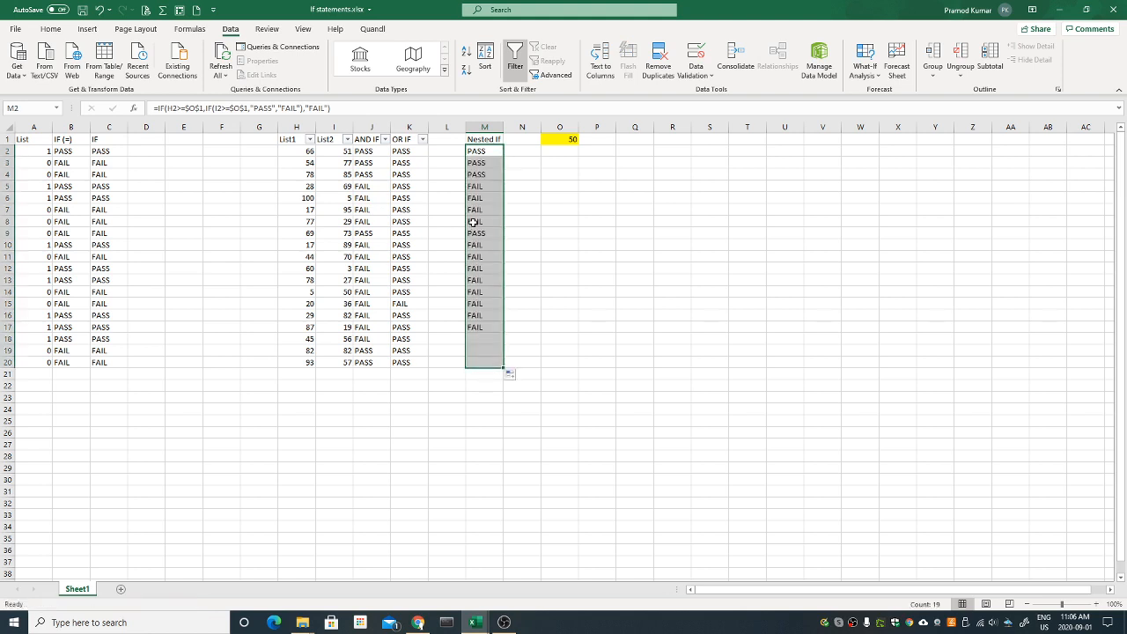
# Hide columns K and L to compare the AND IF and Nested If results side by side
pyautogui.click(446, 128)
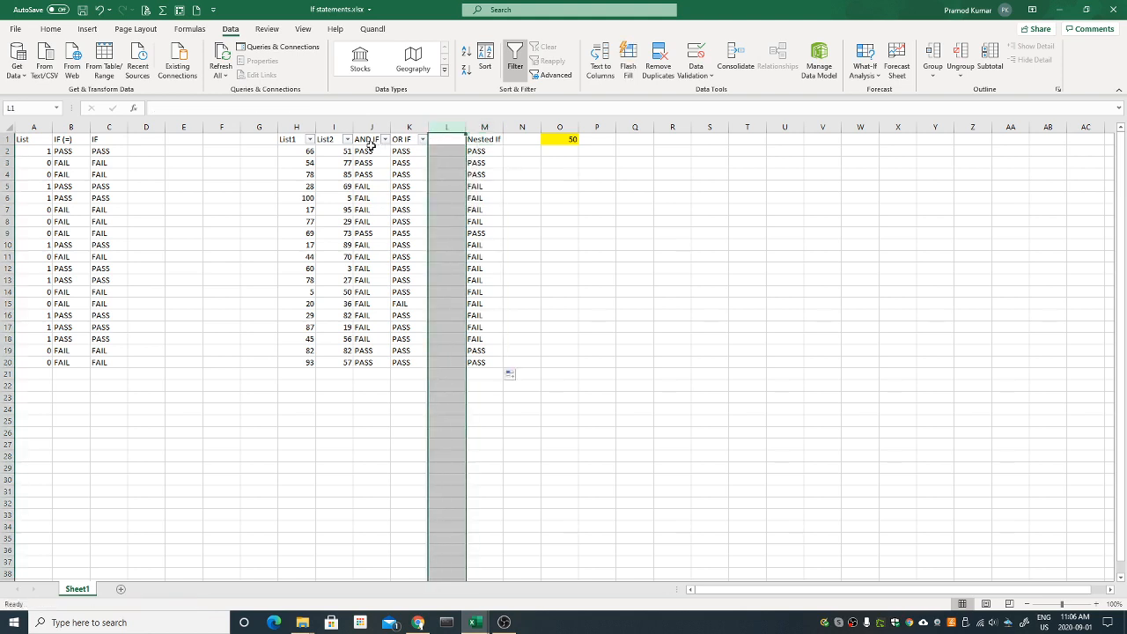
pyautogui.click(411, 127)
pyautogui.moveTo(420, 128); pyautogui.dragTo(446, 128)
pyautogui.rightClick(419, 176)
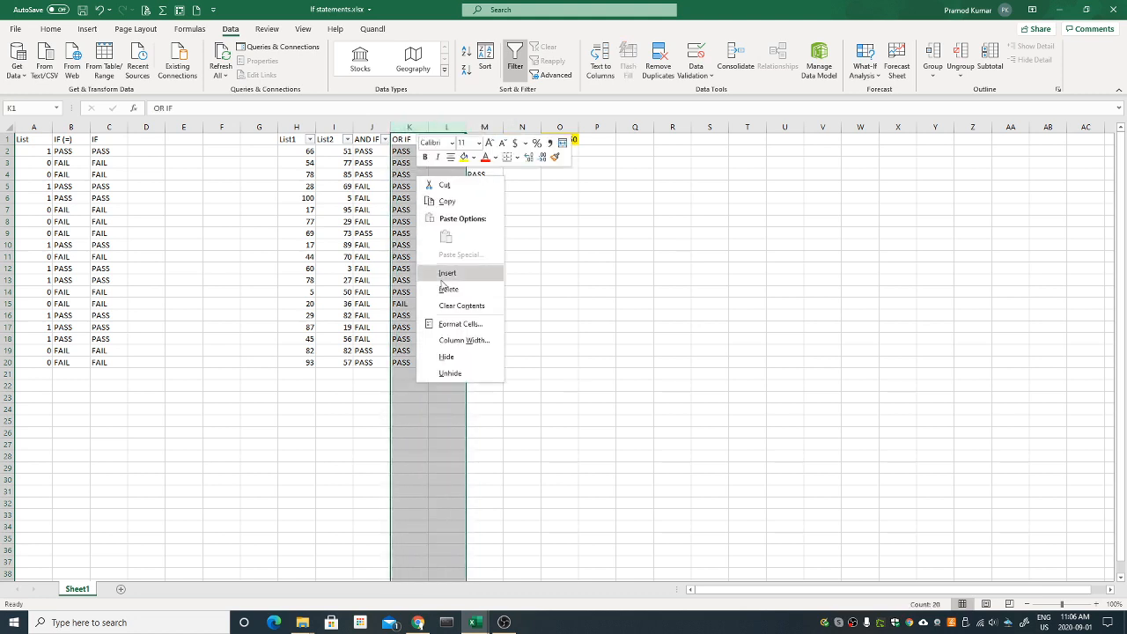
pyautogui.click(447, 357)
pyautogui.moveTo(366, 154); pyautogui.dragTo(394, 350)
pyautogui.click(402, 164)
pyautogui.click(368, 139)
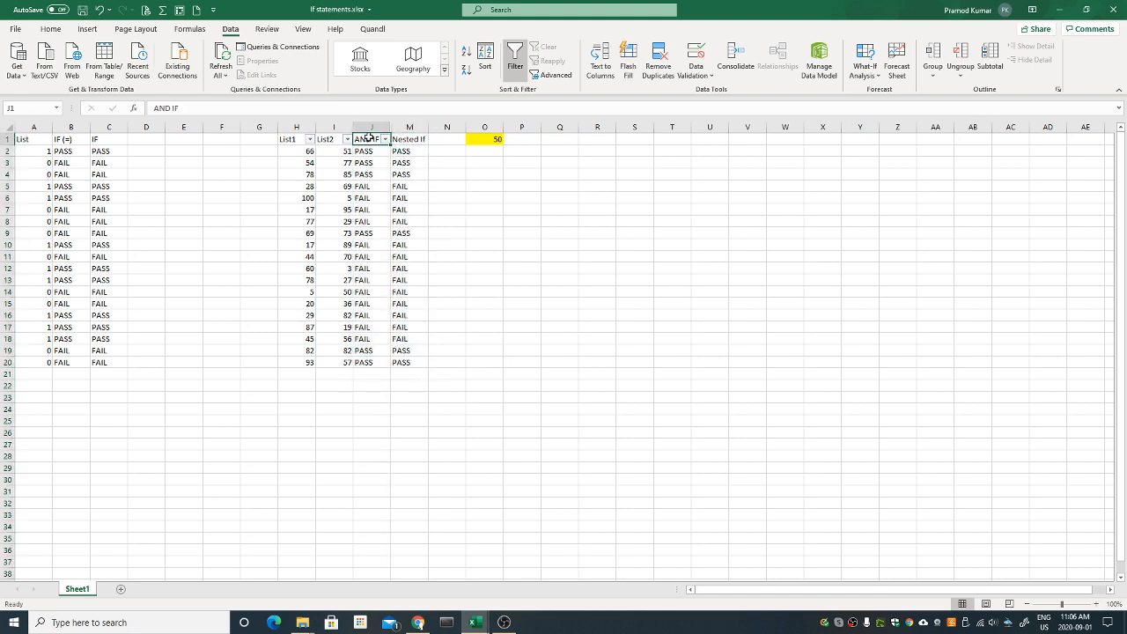
pyautogui.doubleClick(414, 139)
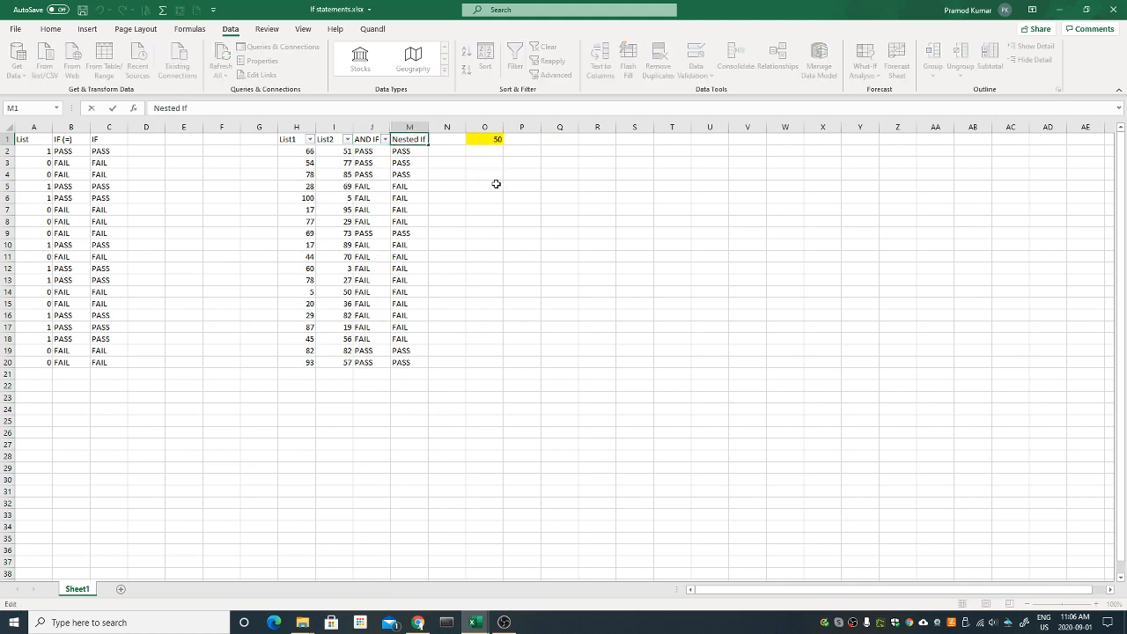
pyautogui.write('(sHOW')
pyautogui.press('BackSpace')
pyautogui.press('BackSpace')
pyautogui.press('BackSpace')
pyautogui.write('hown')
pyautogui.write(' could')
pyautogui.press('BackSpace')
pyautogui.press('BackSpace')
pyautogui.press('BackSpace')
pyautogui.press('BackSpace')
pyautogui.press('BackSpace')
pyautogui.press('BackSpace')
pyautogui.press('BackSpace')
pyautogui.press('BackSpace')
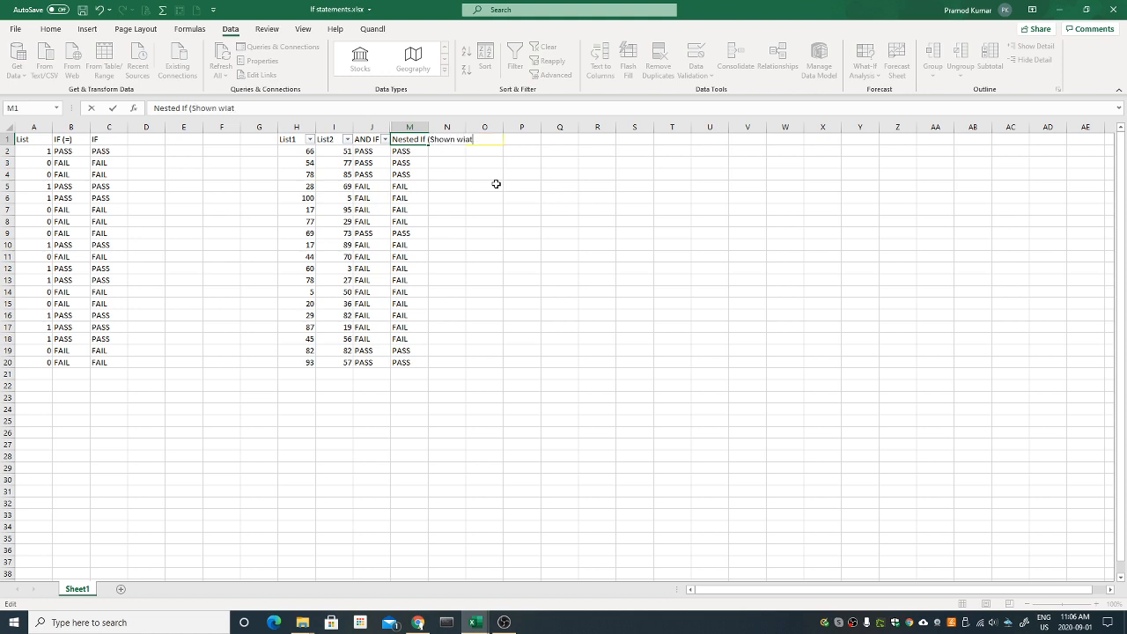
pyautogui.press('BackSpace')
pyautogui.press('BackSpace')
pyautogui.press('BackSpace')
pyautogui.press('BackSpace')
pyautogui.press('BackSpace')
pyautogui.hotkey('ctrl', 'Return')
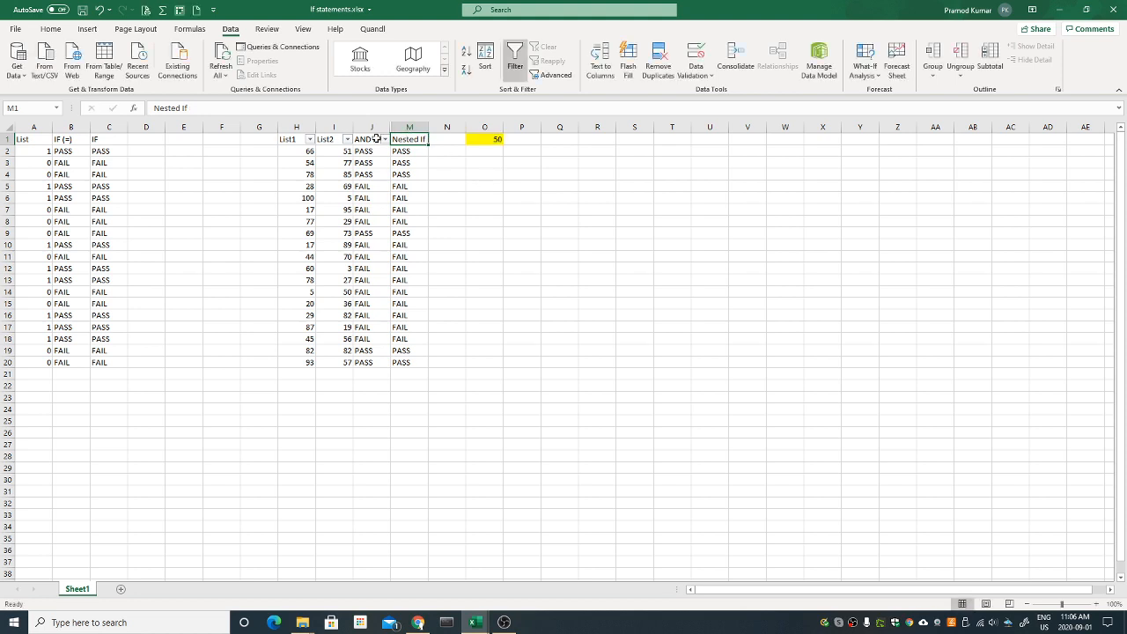
# Compare the AND IF and Nested If columns over rows 1 to 18 and unhide columns K and L
pyautogui.moveTo(368, 140); pyautogui.dragTo(375, 339)
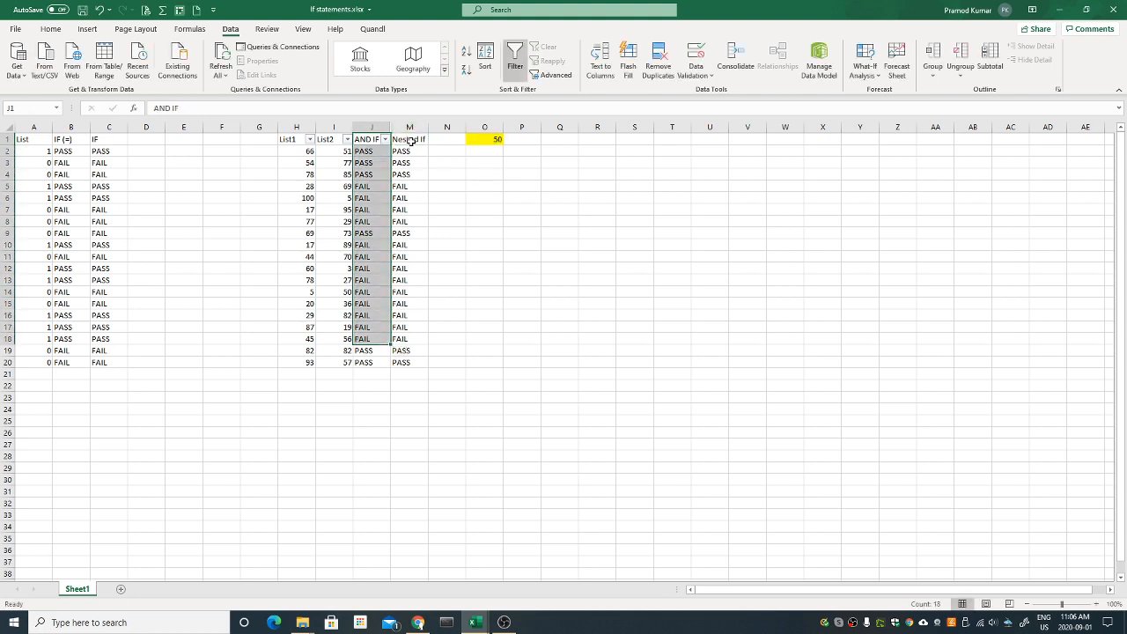
pyautogui.moveTo(409, 140); pyautogui.dragTo(422, 343)
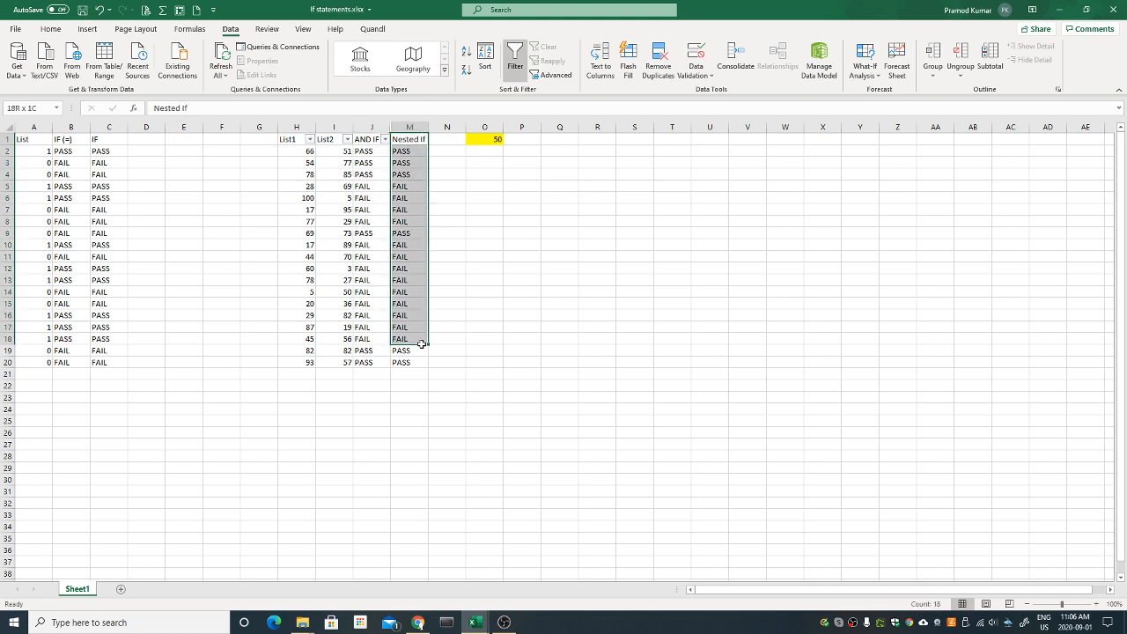
pyautogui.moveTo(409, 127); pyautogui.dragTo(371, 128)
pyautogui.rightClick(378, 157)
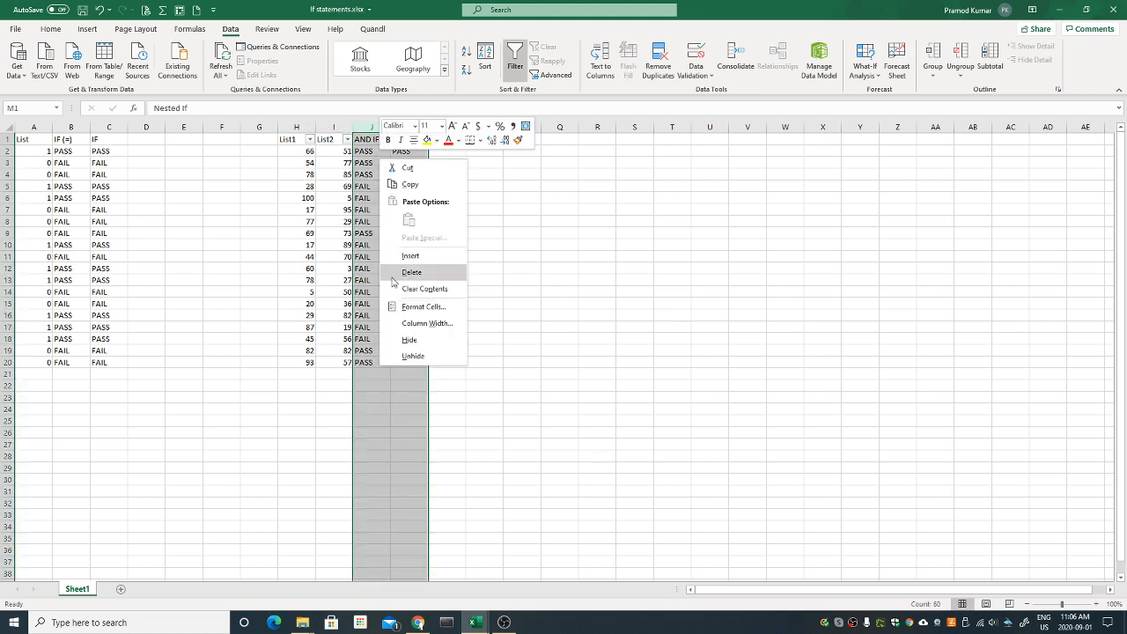
pyautogui.click(412, 361)
pyautogui.click(483, 174)
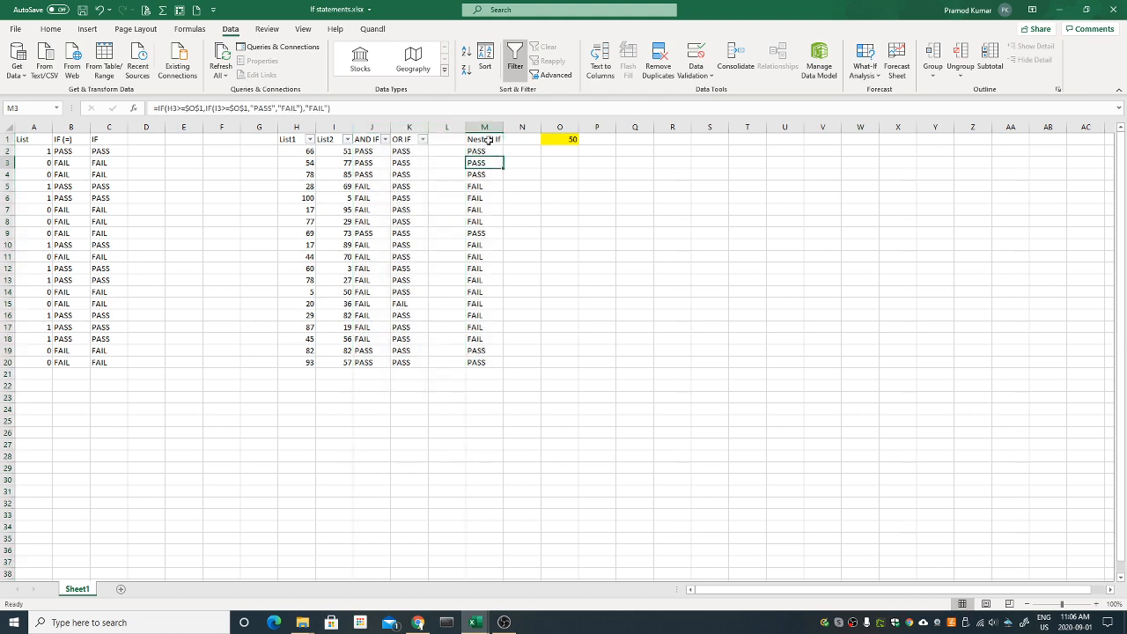
pyautogui.click(483, 140)
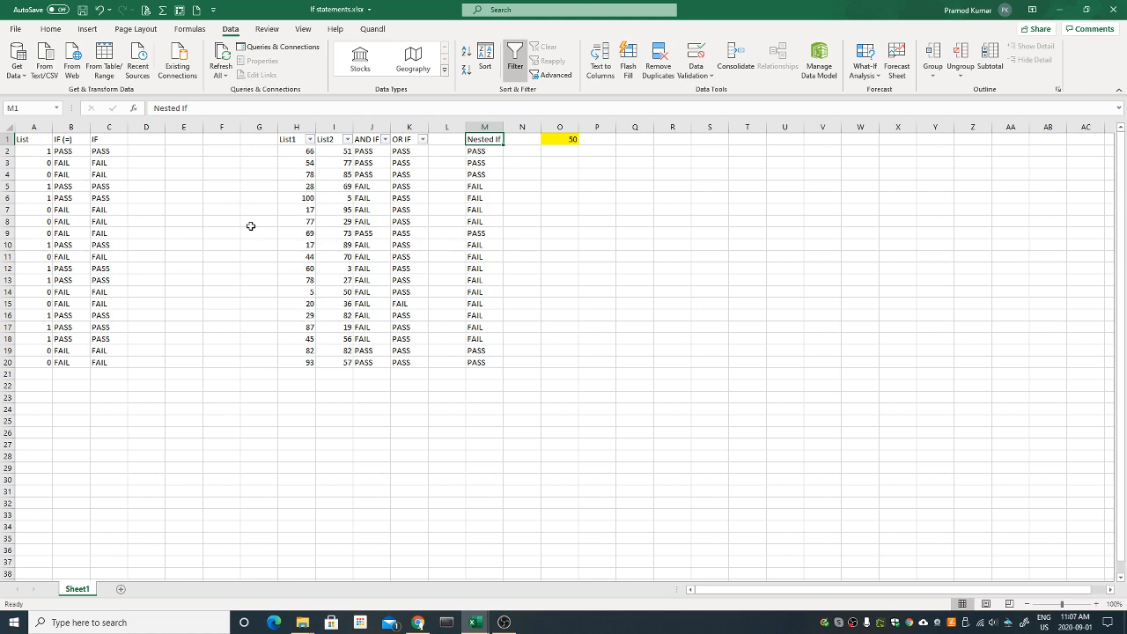
pyautogui.hotkey('alt', 'Tab')
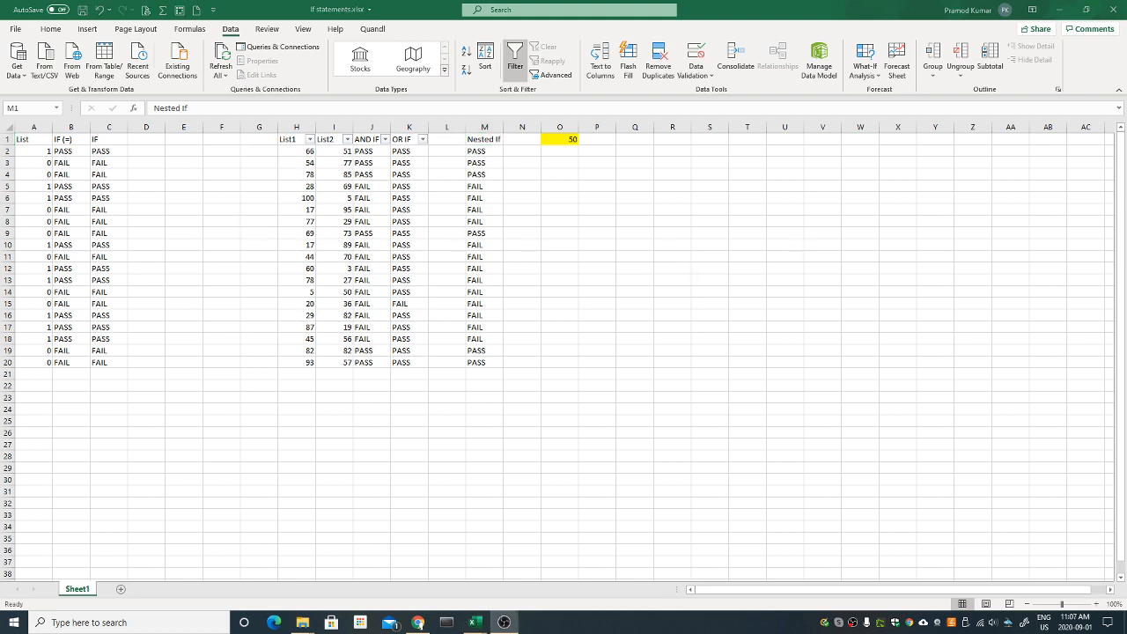